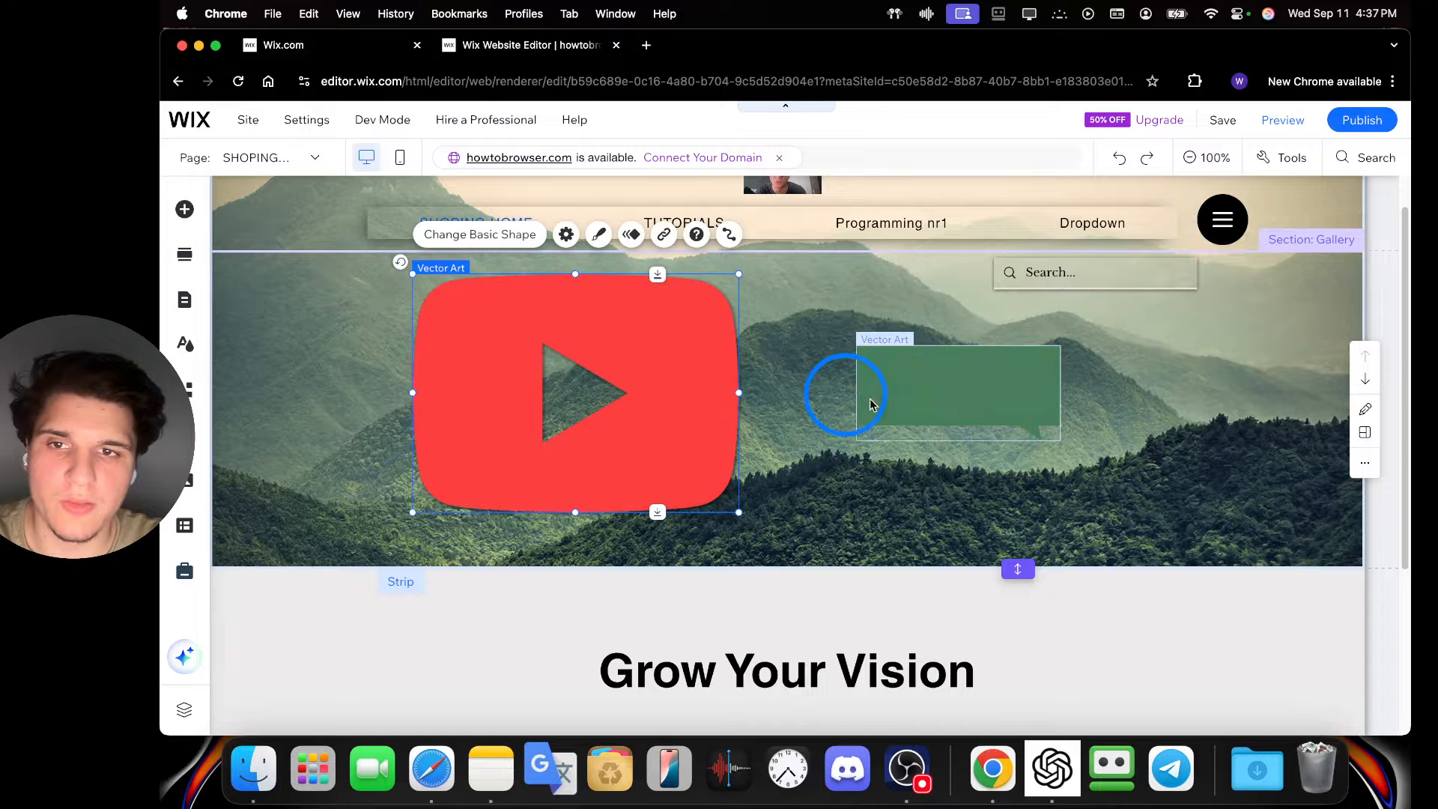
Delete the green speech-bubble shape and the red YouTube icon from the mountain-background strip.
left_click(895, 399)
left_click(671, 394)
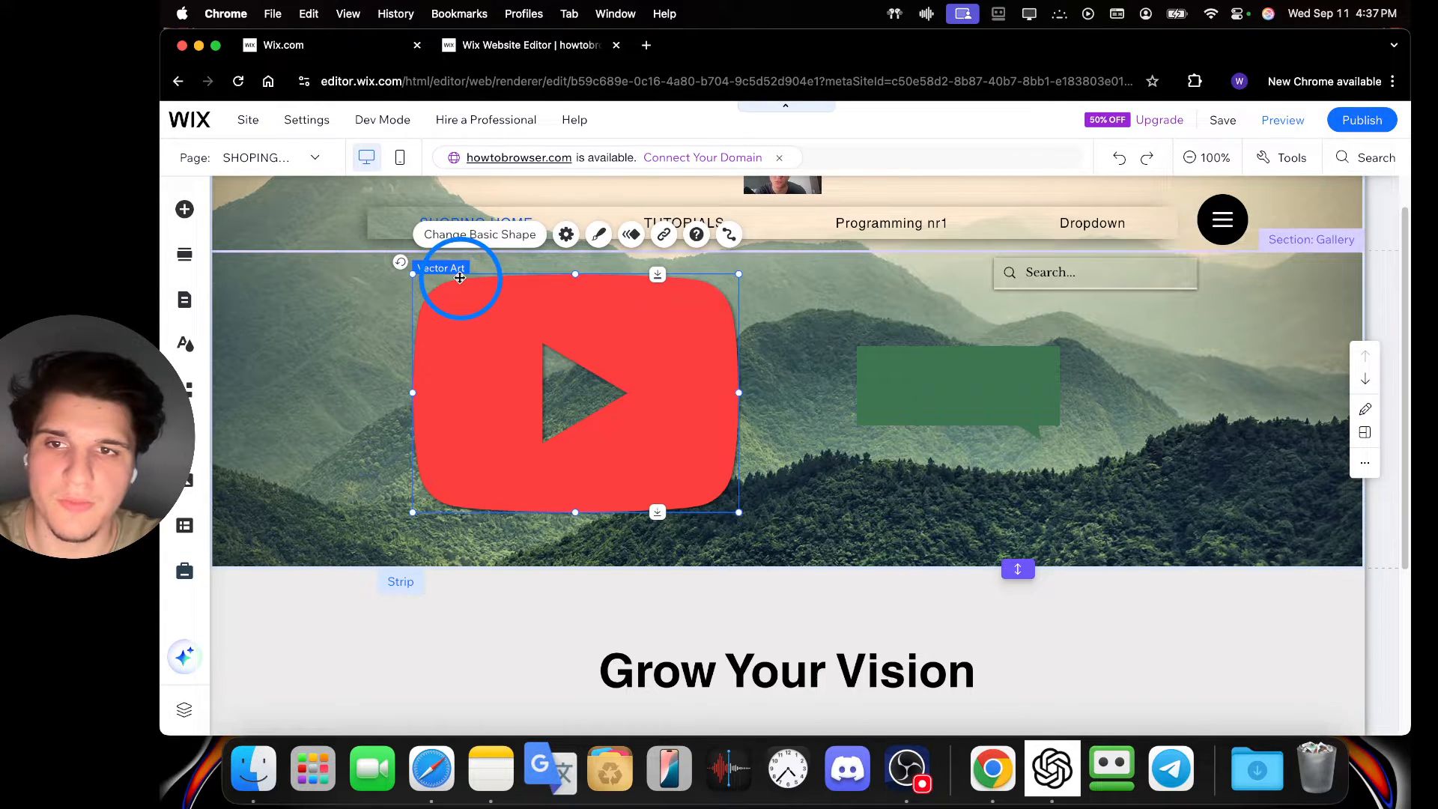
left_click(870, 366)
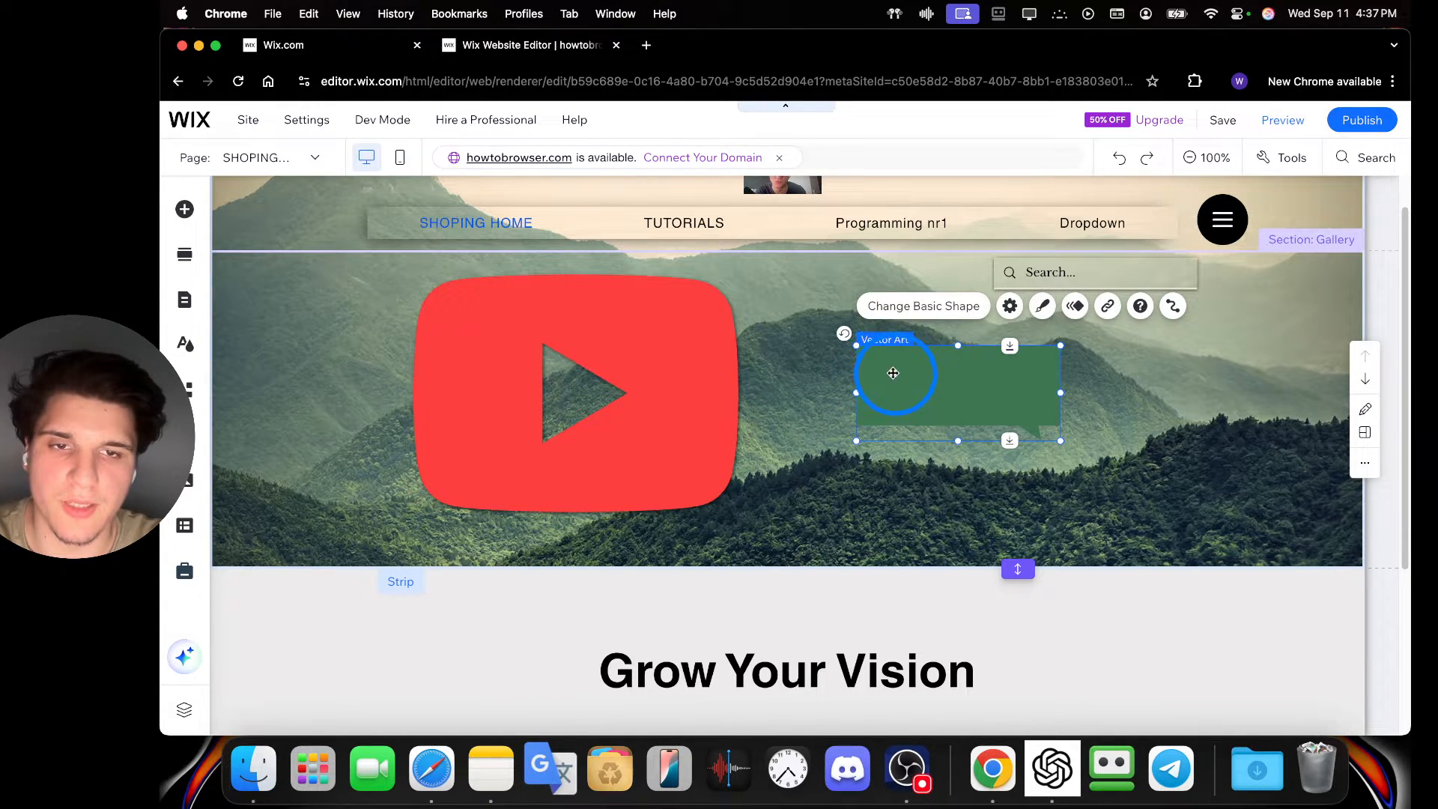
left_click_drag(893, 373, 876, 373)
key("Delete")
left_click(642, 320)
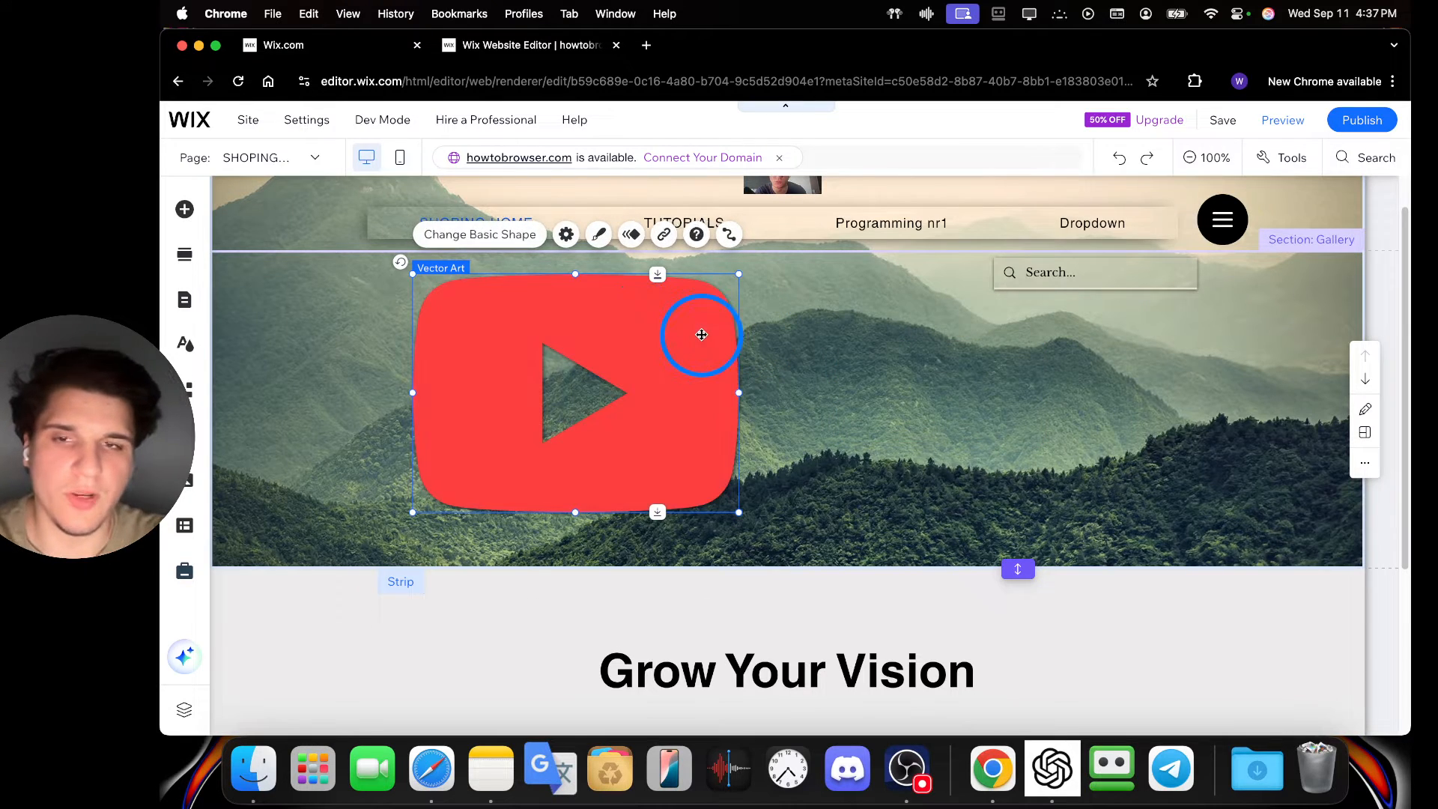
key("Delete")
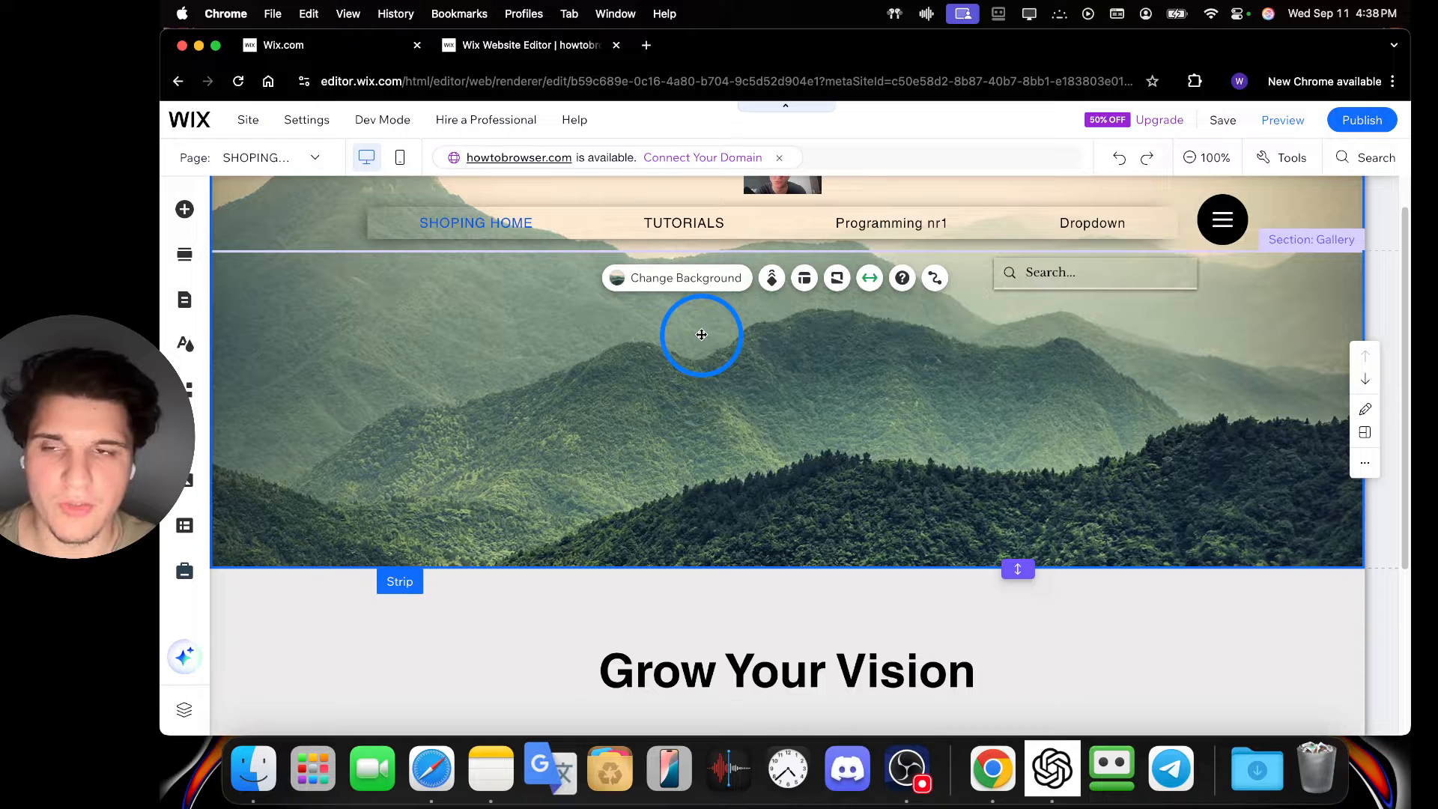
Add the orange circular container box to the page and place it inside the mountain-background strip.
left_click(190, 213)
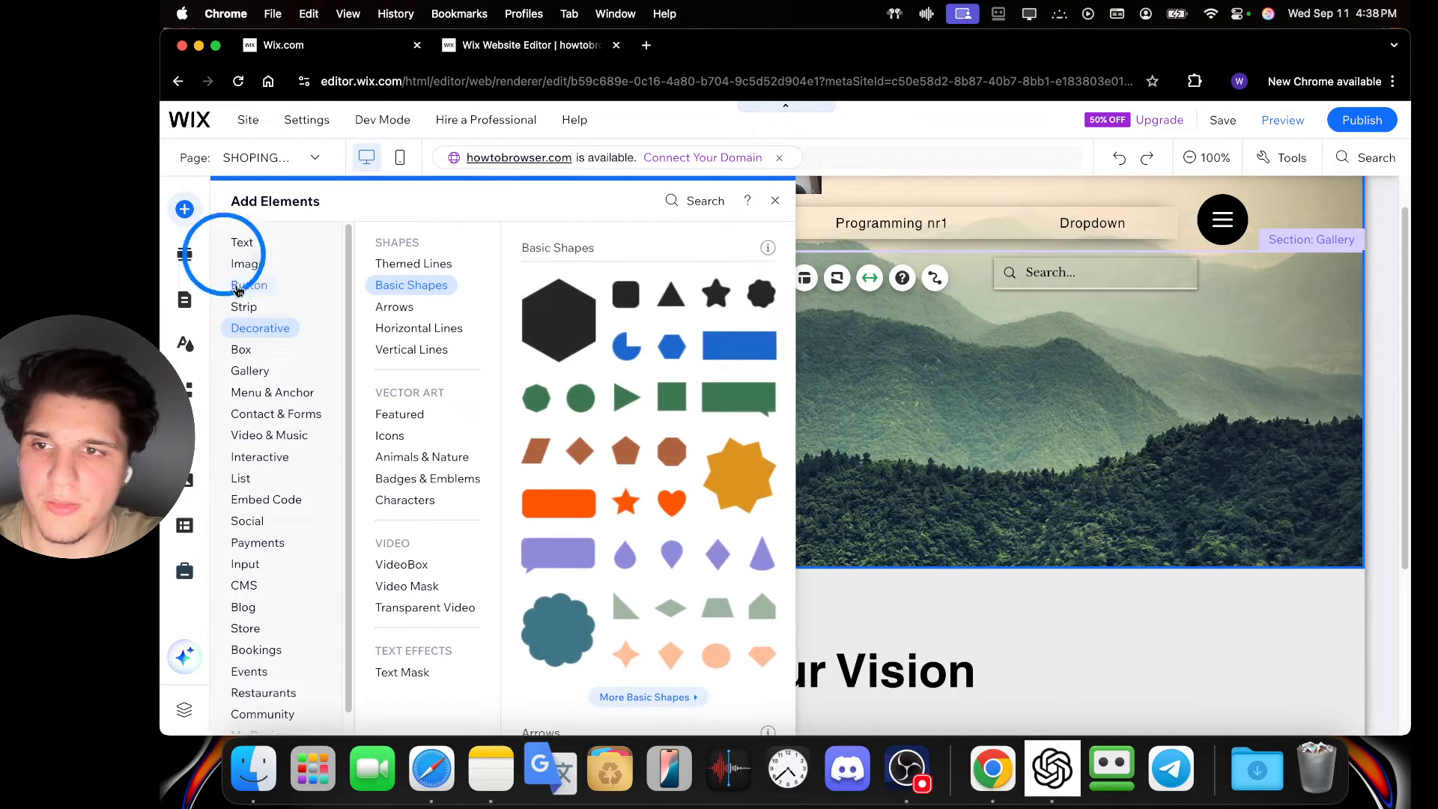
left_click(246, 309)
left_click(253, 349)
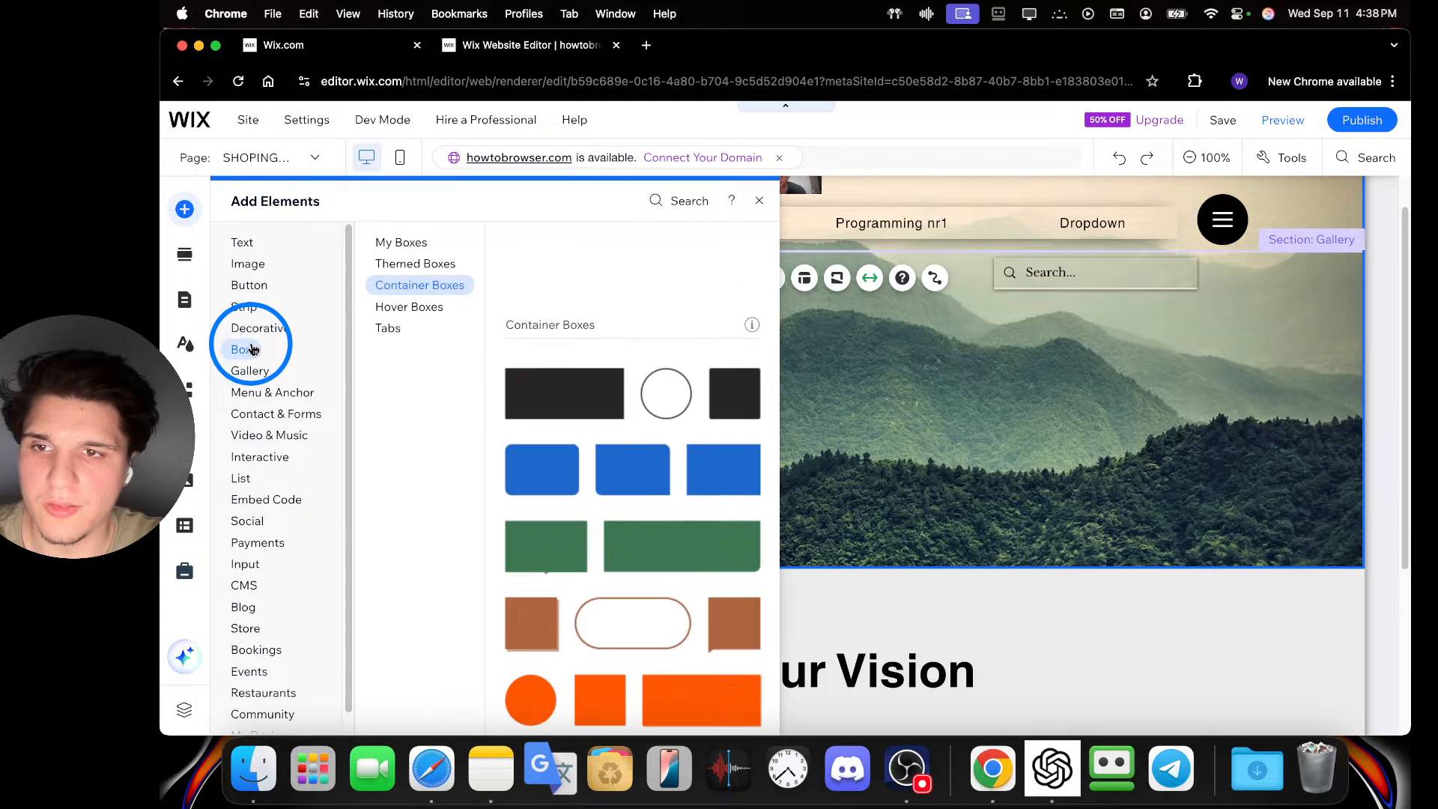
left_click(402, 303)
left_click(413, 286)
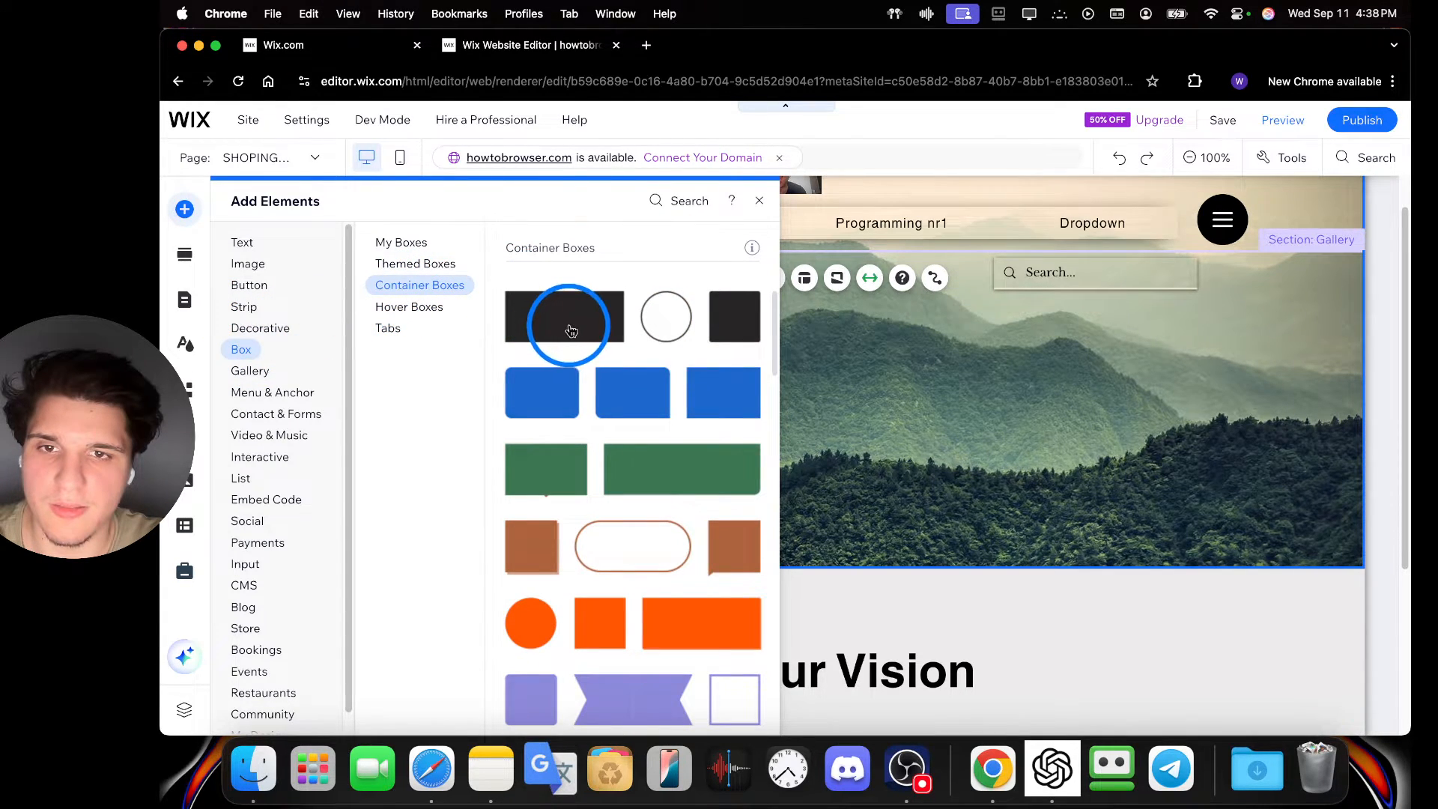
left_click(542, 616)
left_click_drag(802, 481, 956, 400)
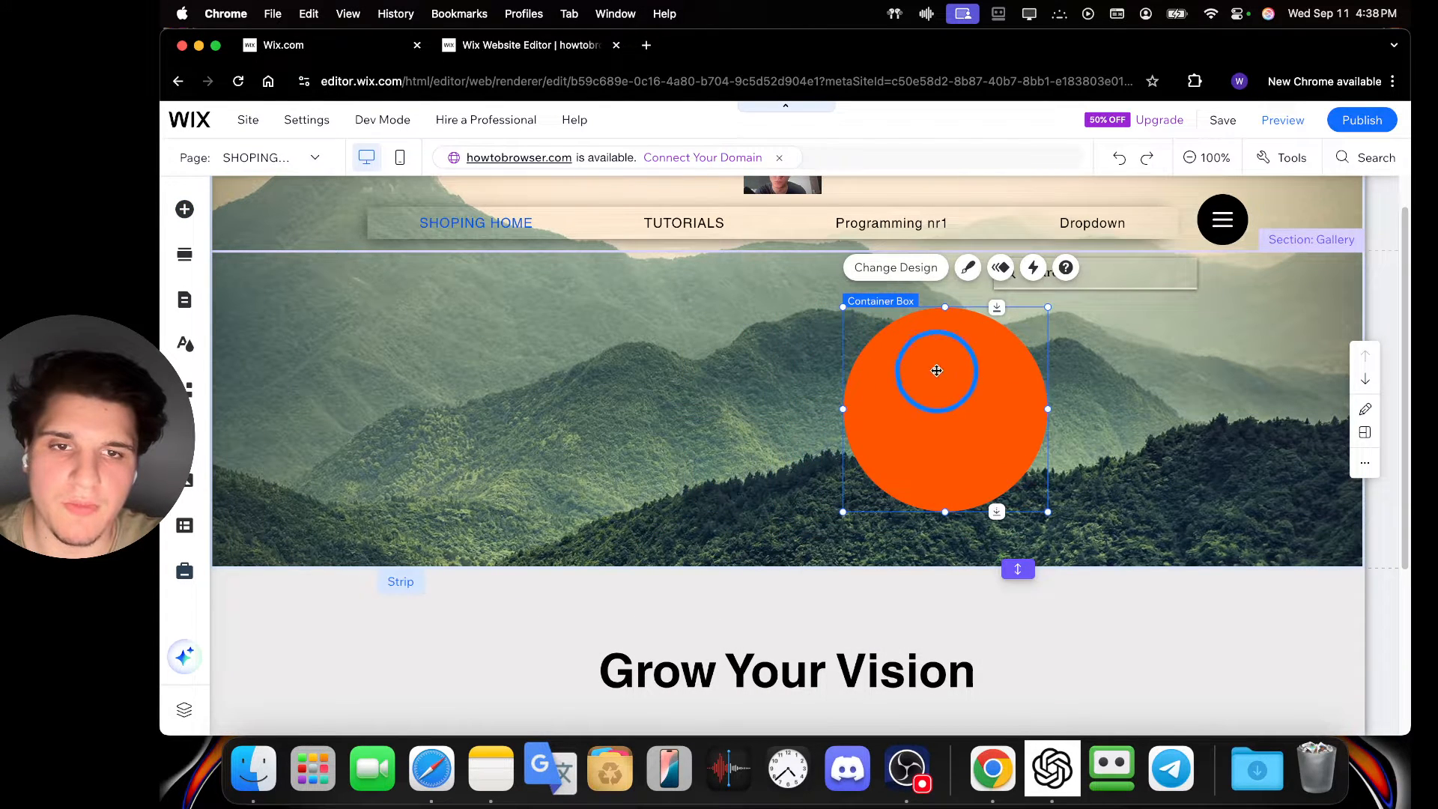
Customize the circular container box's design, keeping the circle shape and setting its background fill to the blue theme color.
left_click(941, 271)
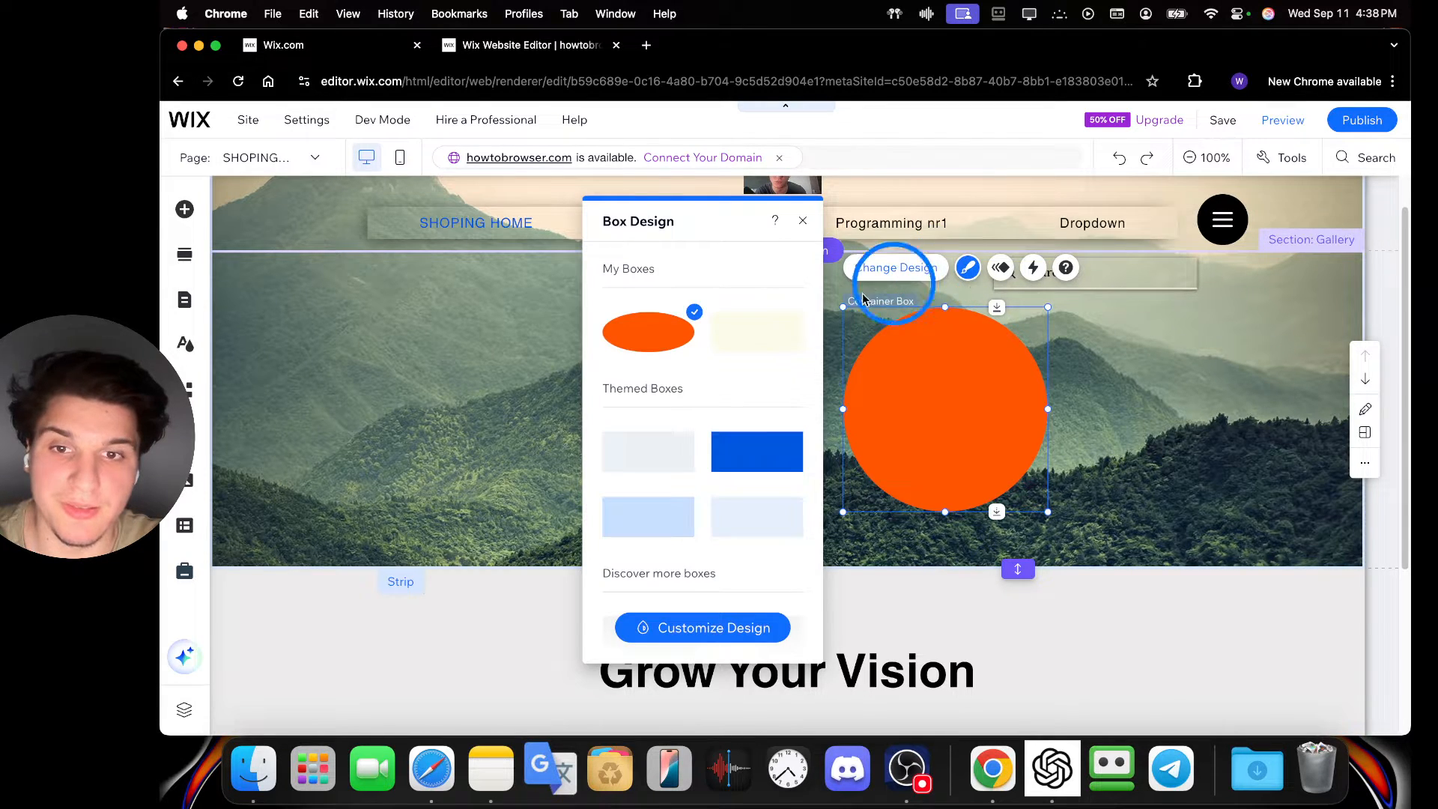
scroll(734, 387, "down", 10)
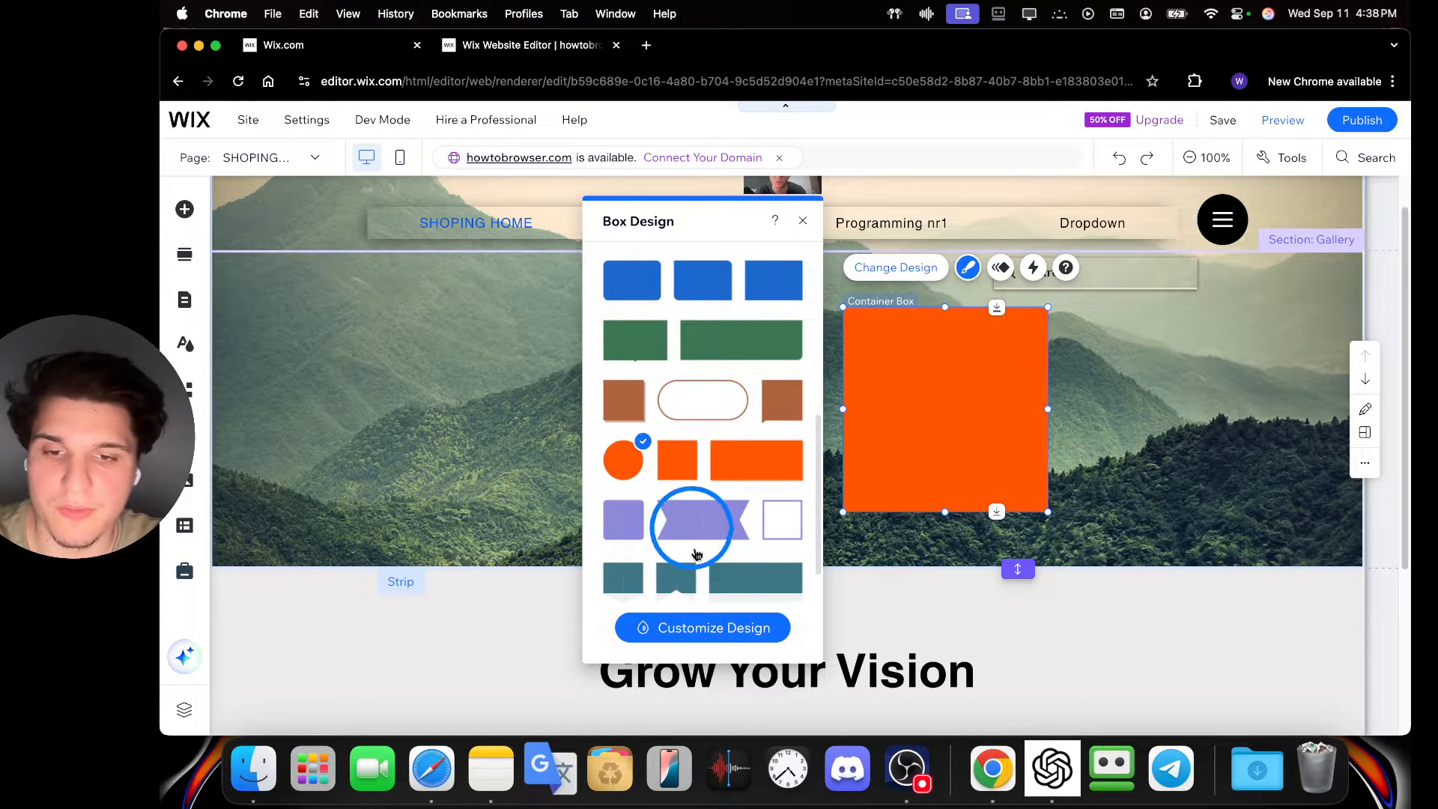
left_click(709, 624)
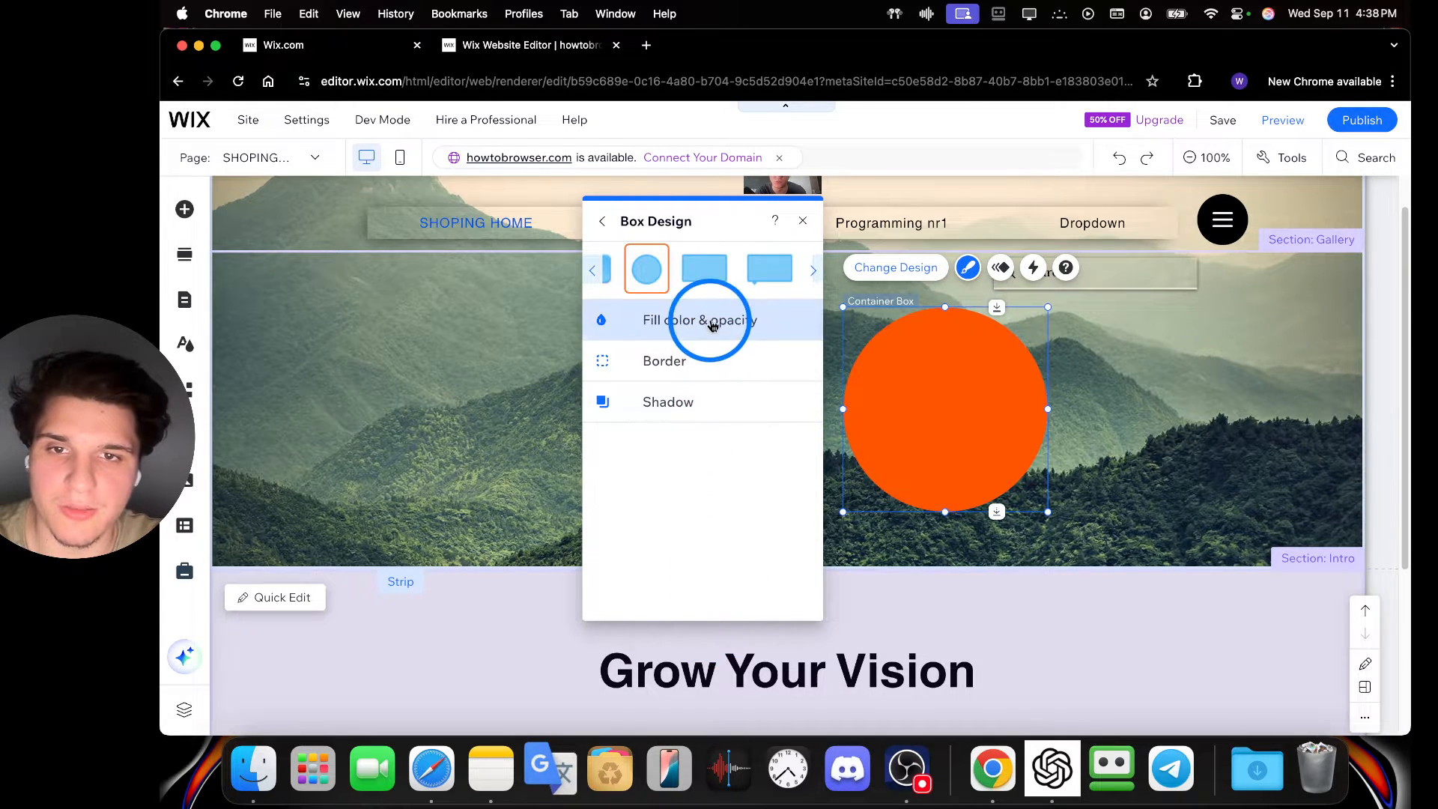
left_click(708, 275)
left_click(659, 274)
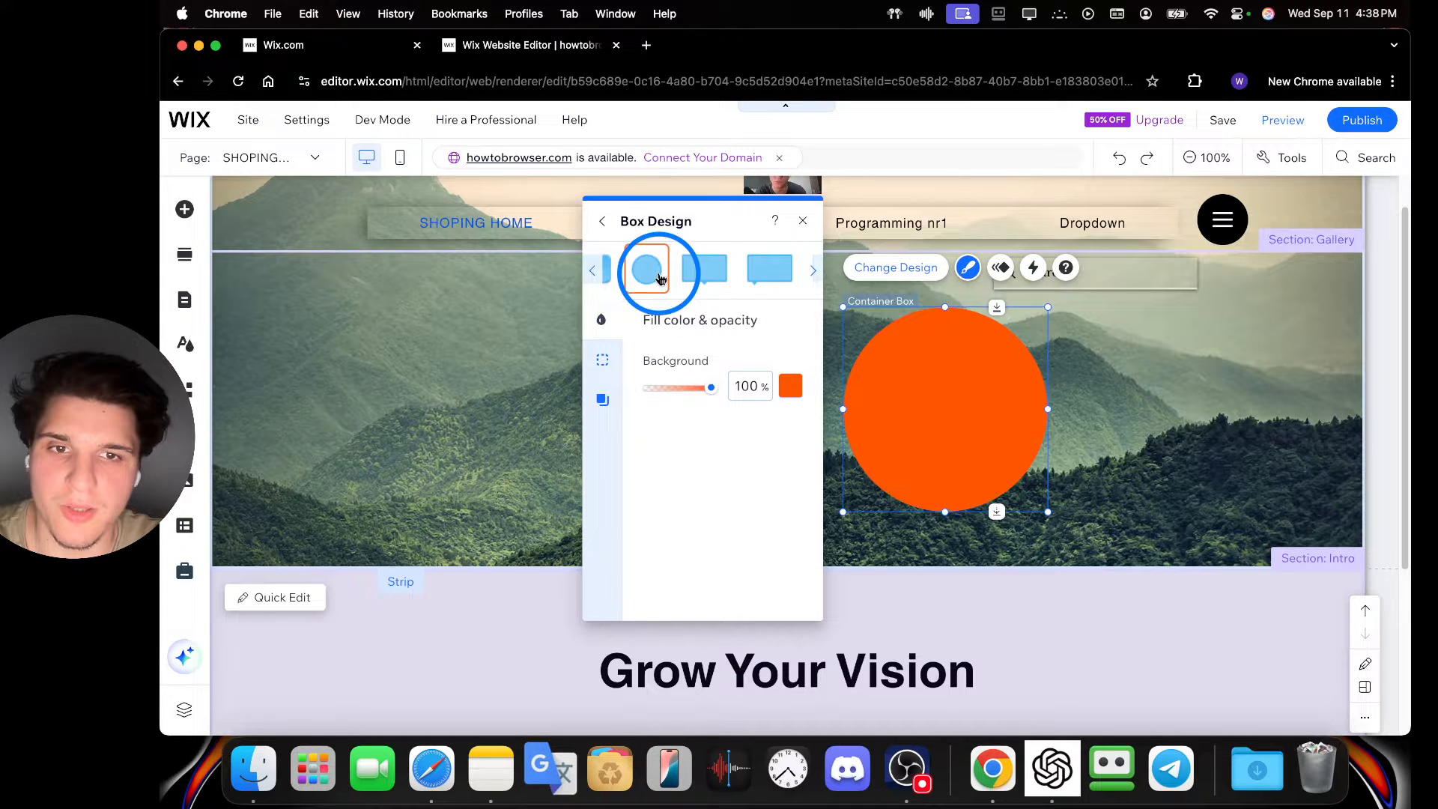
left_click(786, 391)
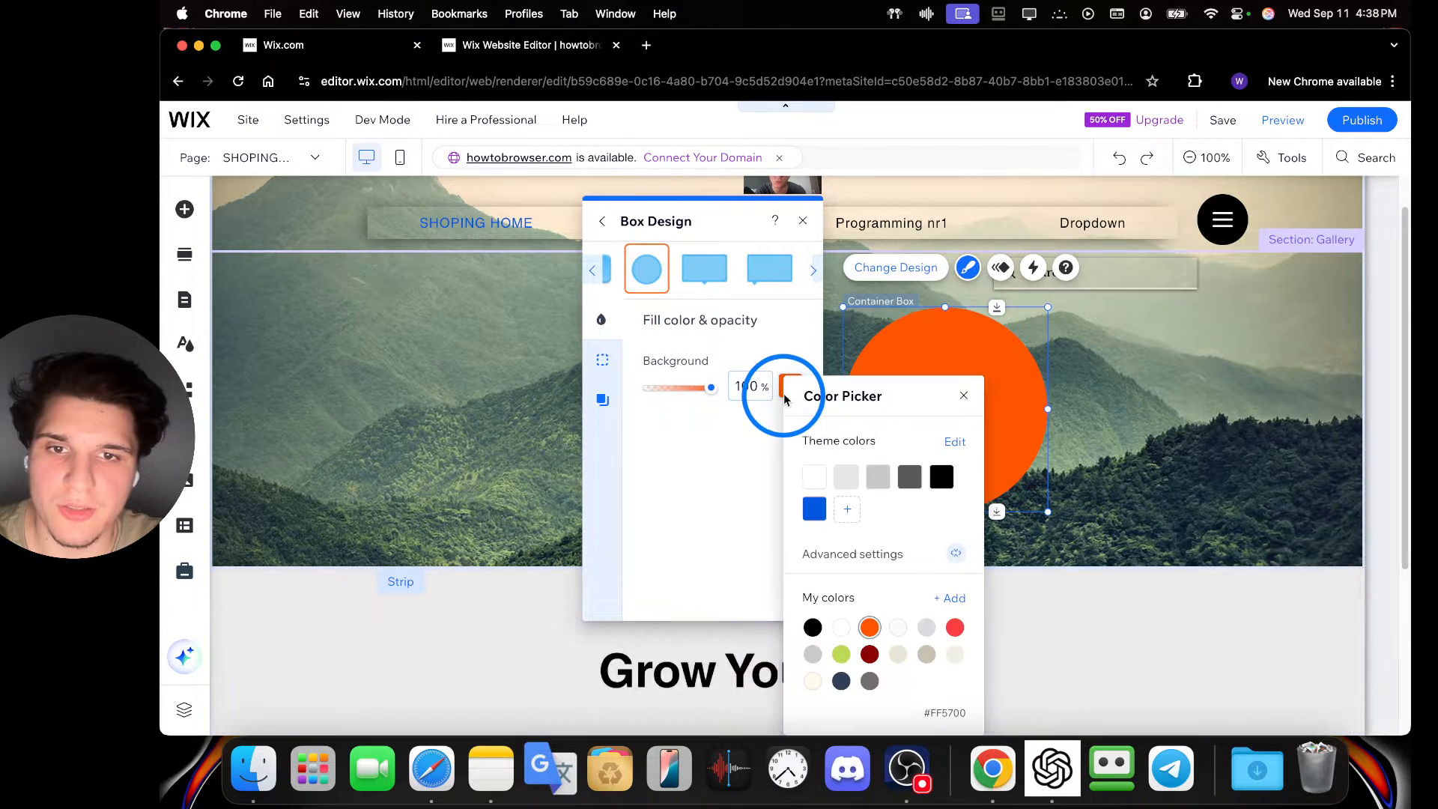
left_click(814, 509)
left_click(731, 465)
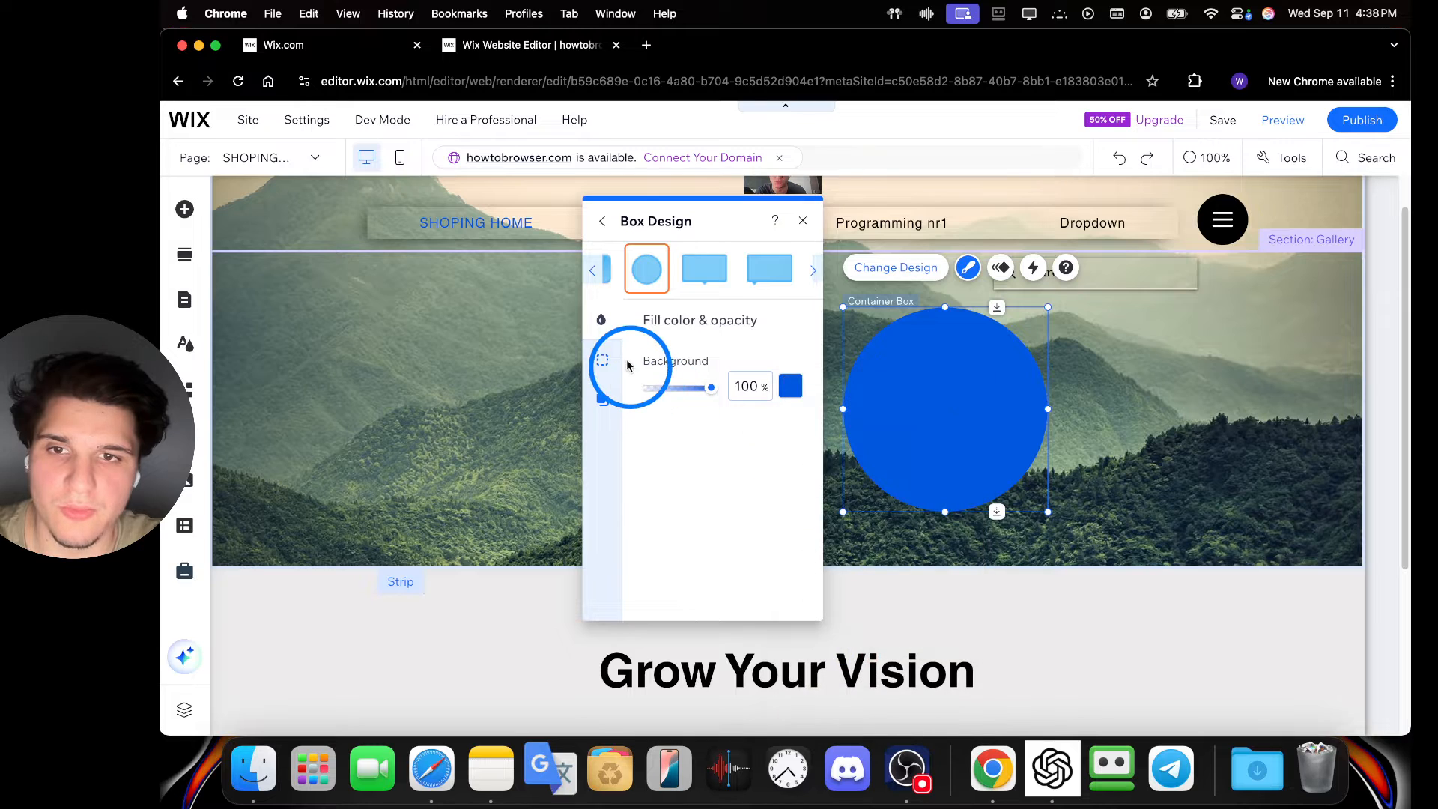
Give the blue circle a 2 px border and apply a shadow with a distance of 28 px.
left_click(603, 361)
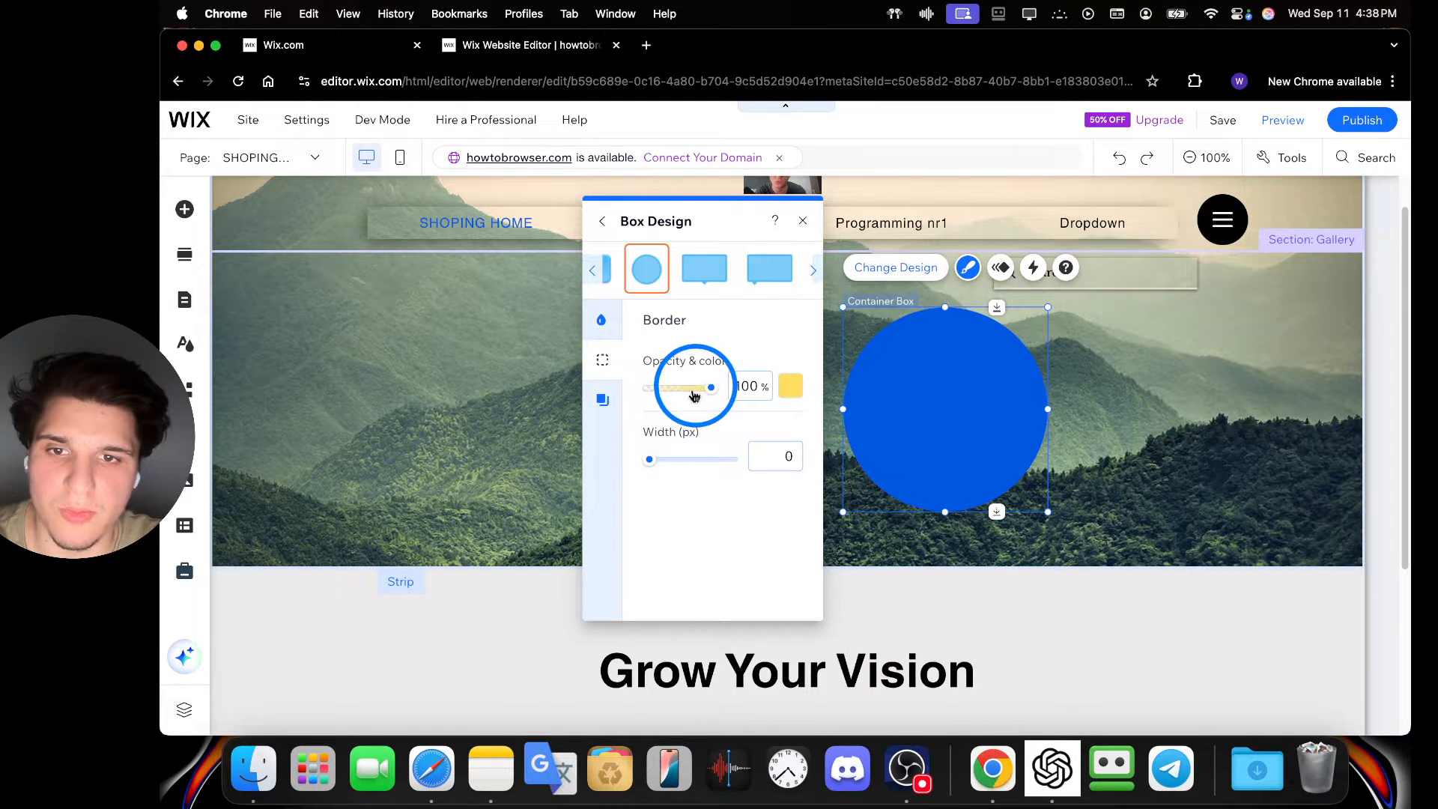
mouse_move(649, 459)
left_mouse_down()
mouse_move(712, 463)
mouse_move(659, 459)
left_mouse_up()
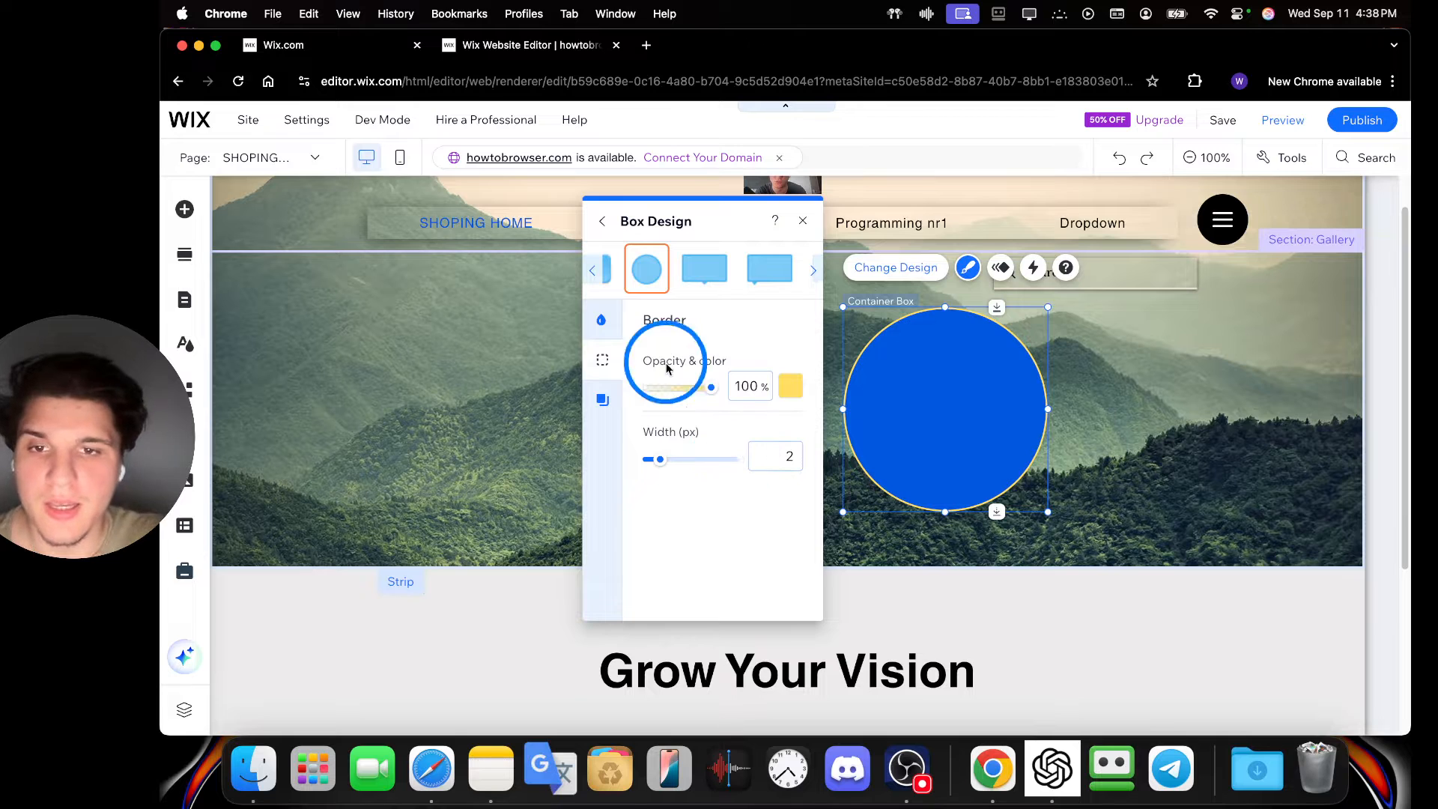
left_click(603, 397)
left_click(783, 369)
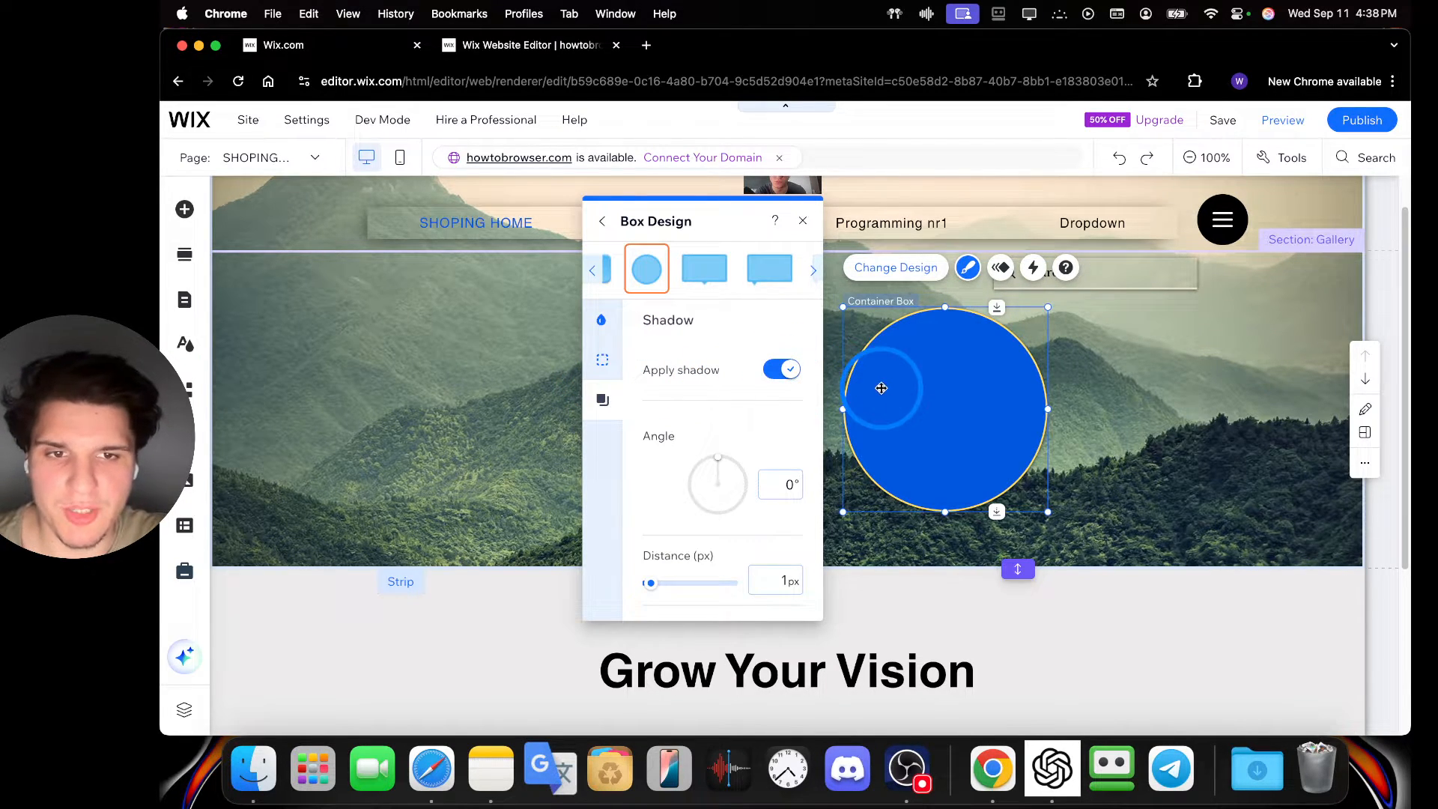
left_click_drag(883, 387, 887, 388)
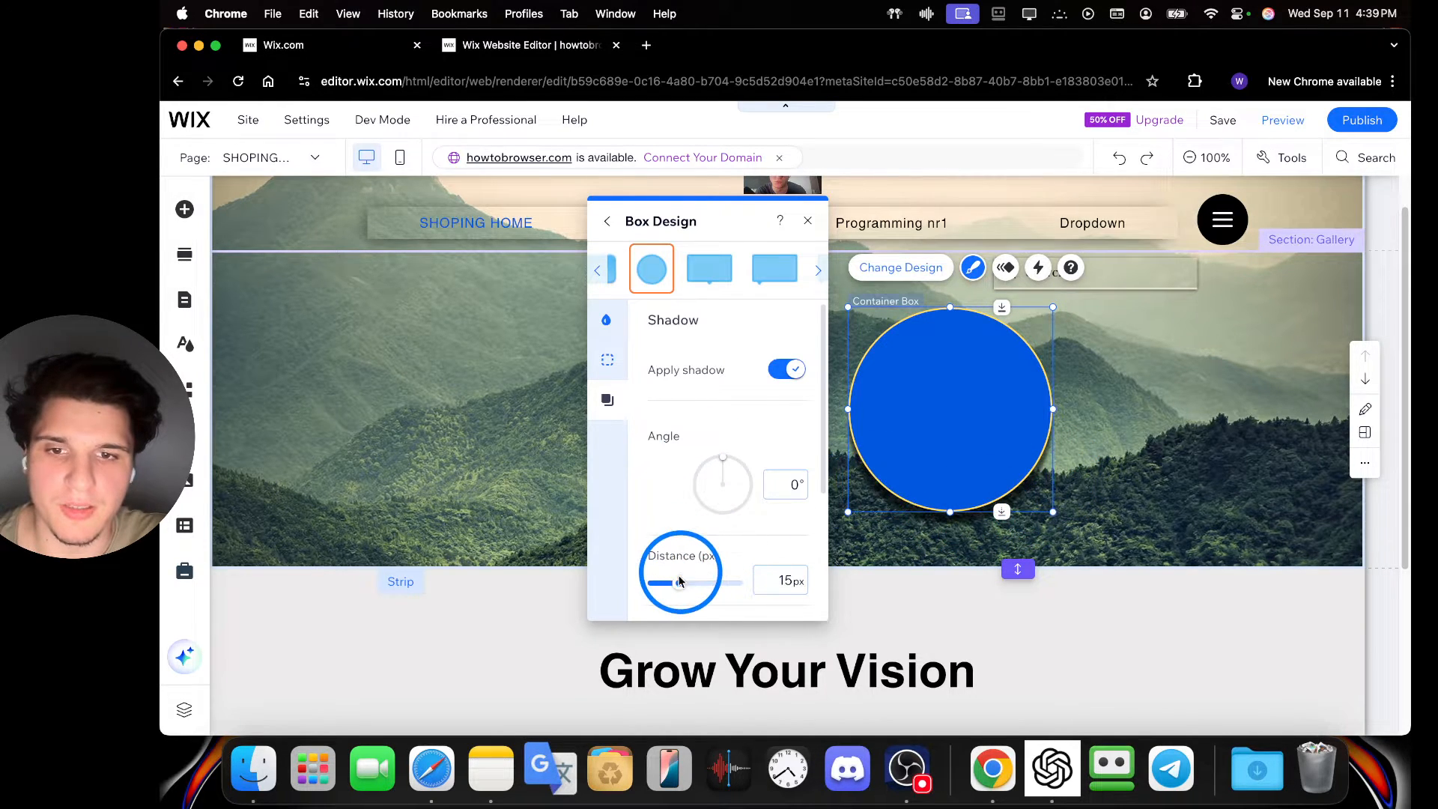
mouse_move(679, 582)
left_mouse_down()
mouse_move(716, 585)
mouse_move(701, 584)
left_mouse_up()
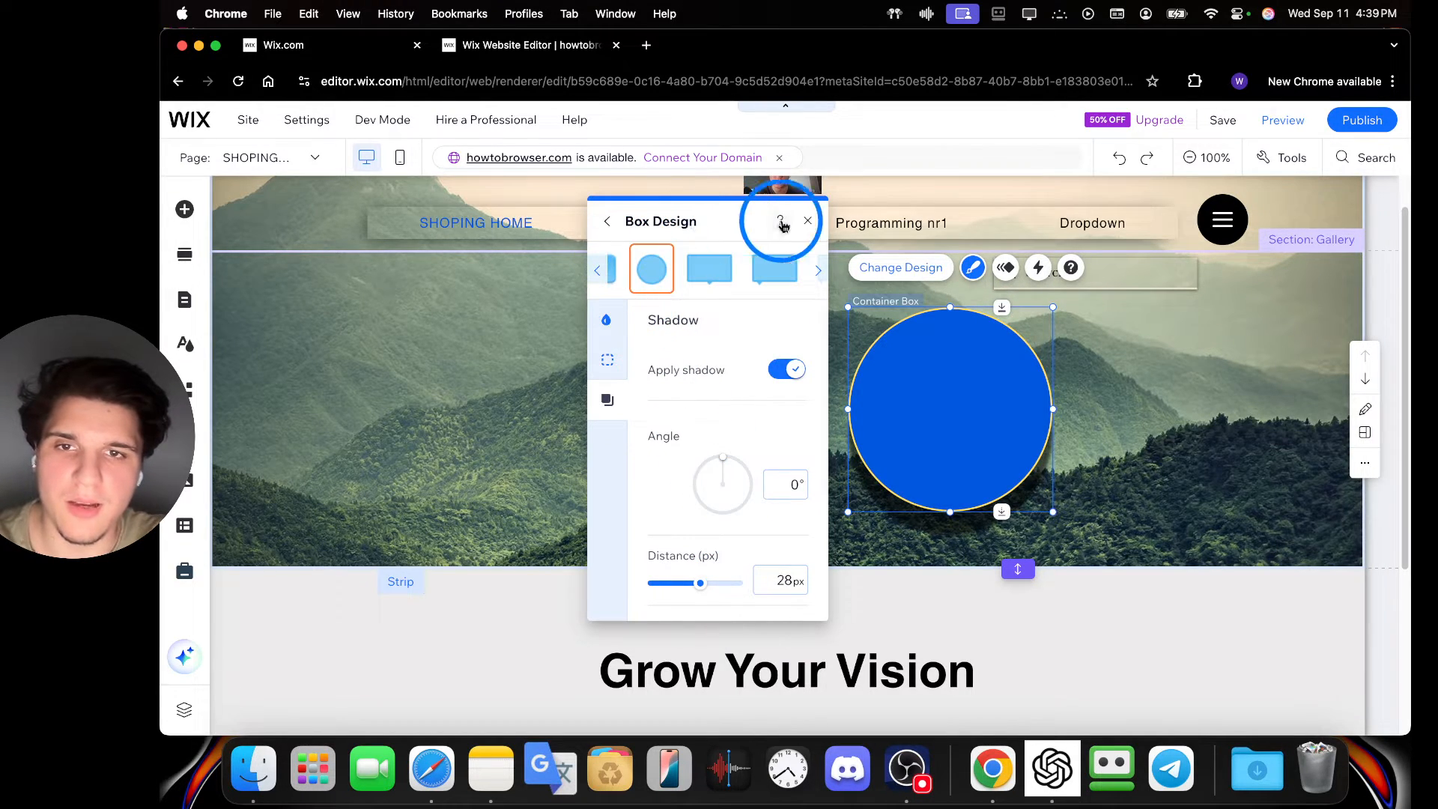
Close the box design settings and remove the blue circle from the strip.
left_click(808, 220)
left_click(716, 330)
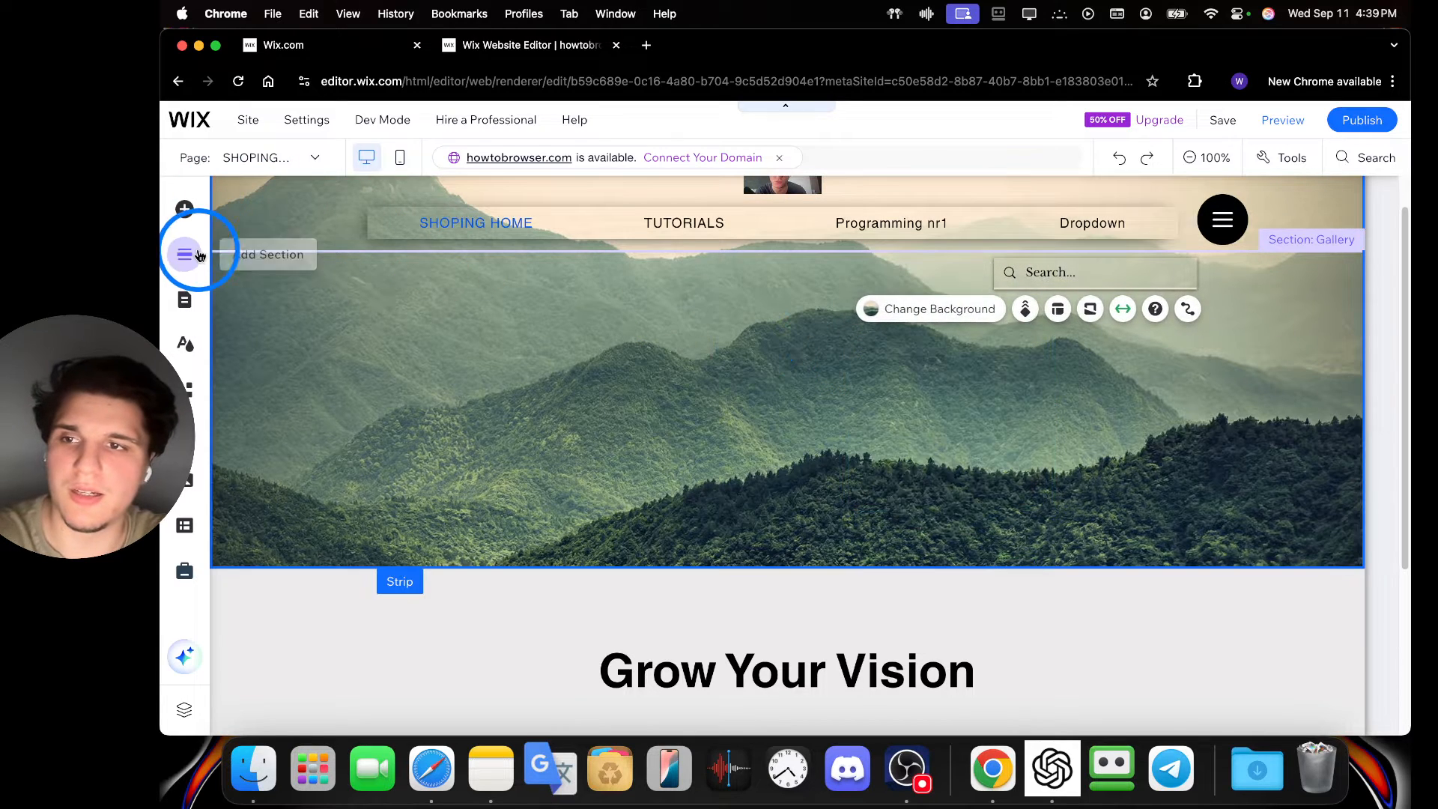
Add the black rounded square from the decorative basic shapes and place it in the middle of the mountain-background strip.
left_click(185, 209)
left_click(256, 290)
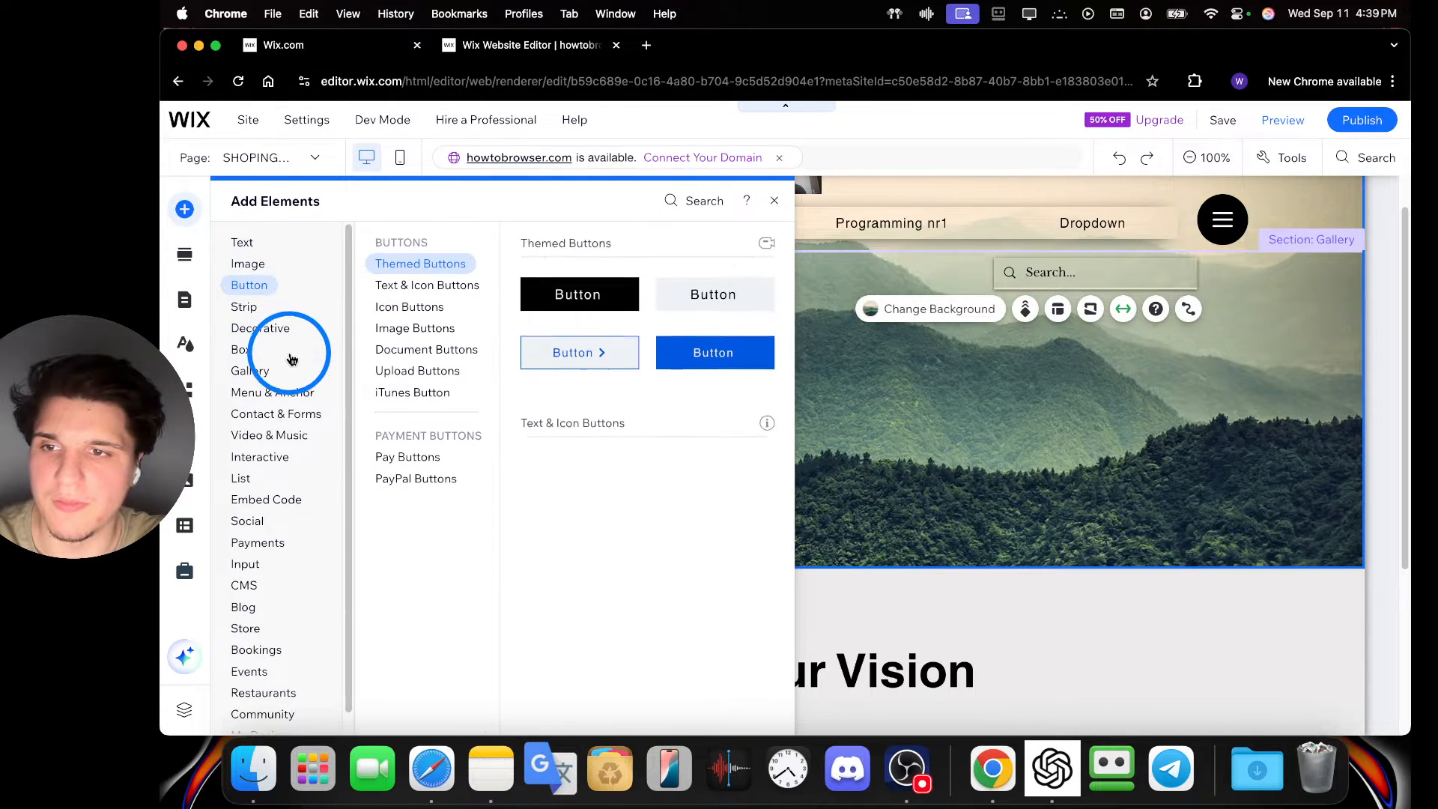
left_click(266, 333)
left_click(255, 347)
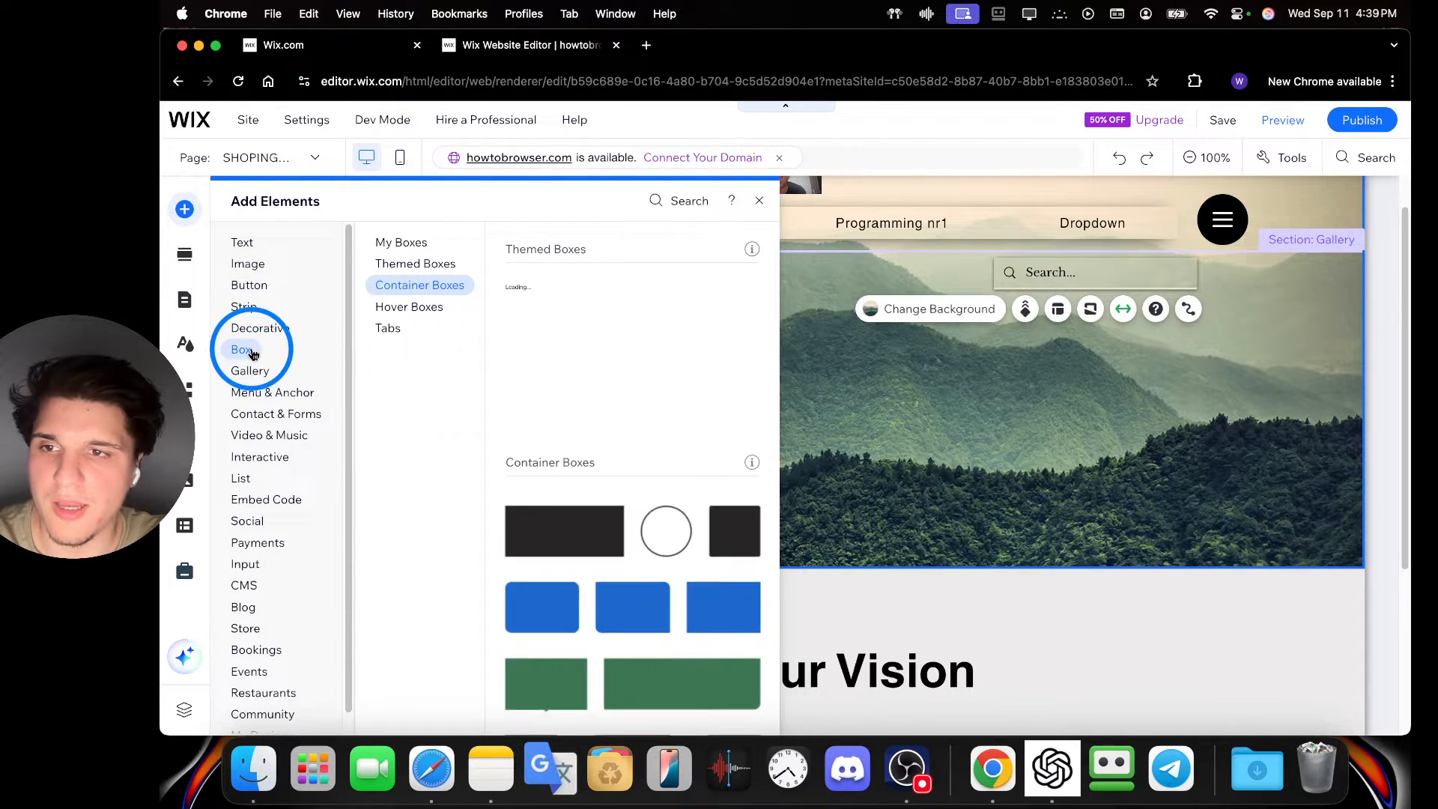
left_click(262, 331)
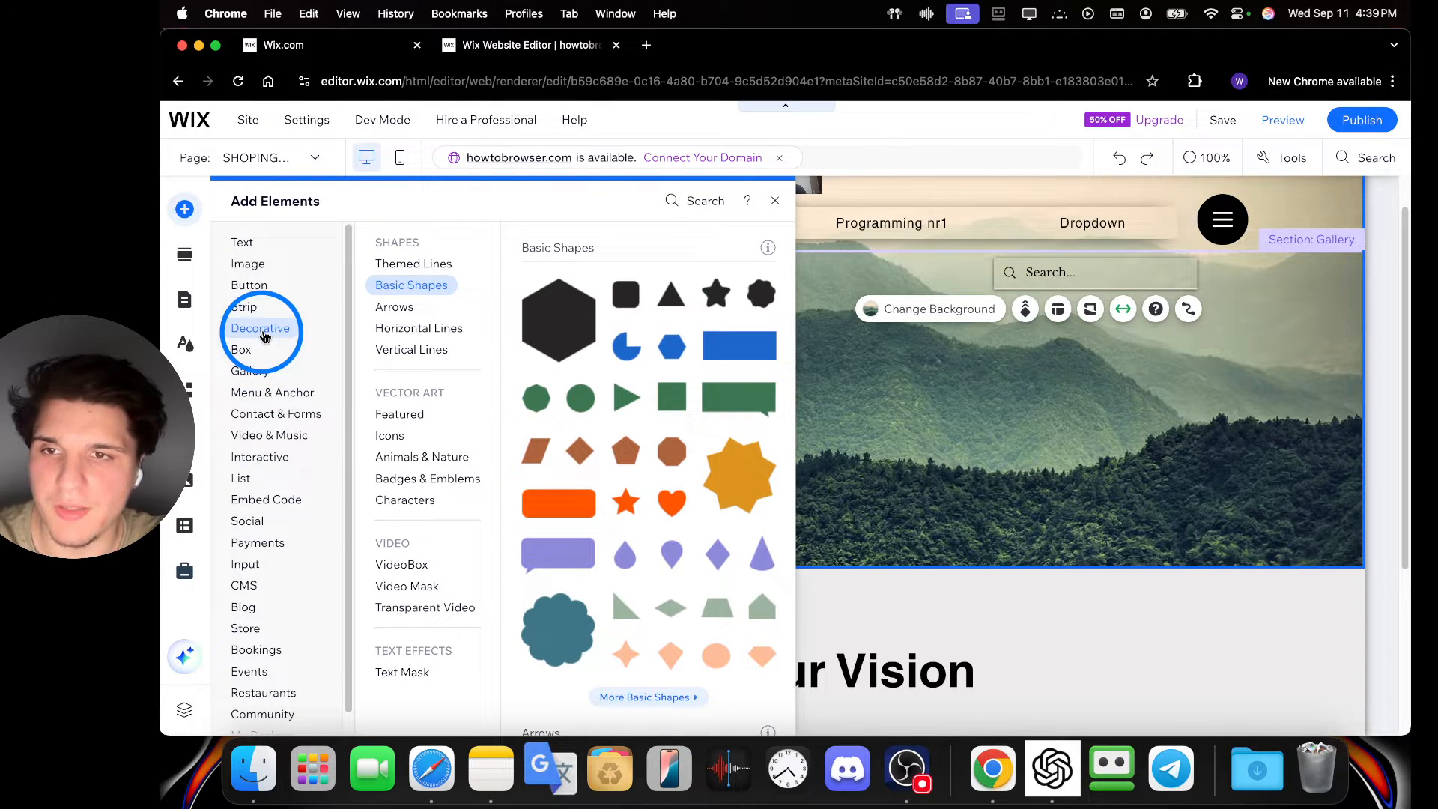
left_click(405, 263)
left_click(391, 289)
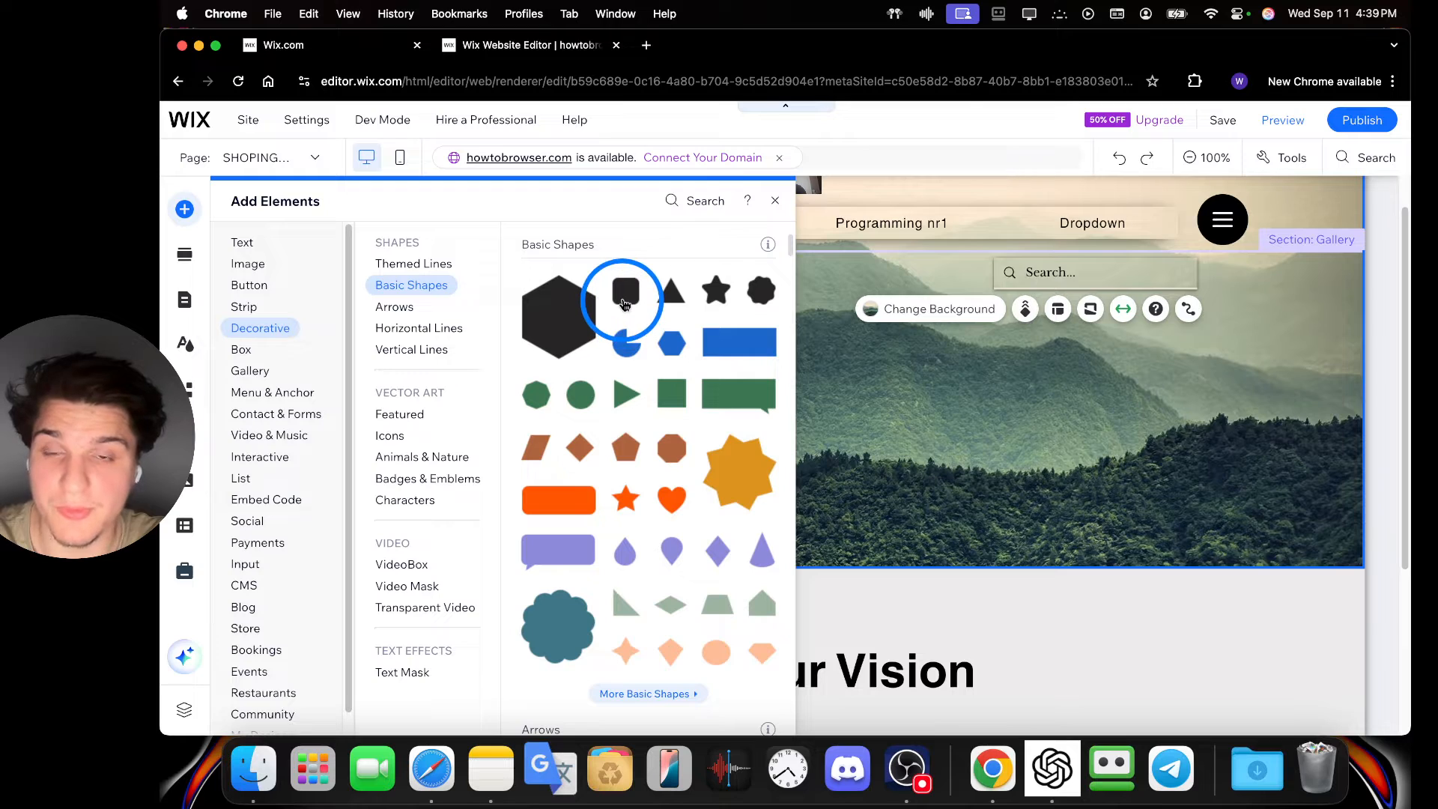
left_click_drag(624, 304, 969, 591)
left_click_drag(910, 493, 827, 408)
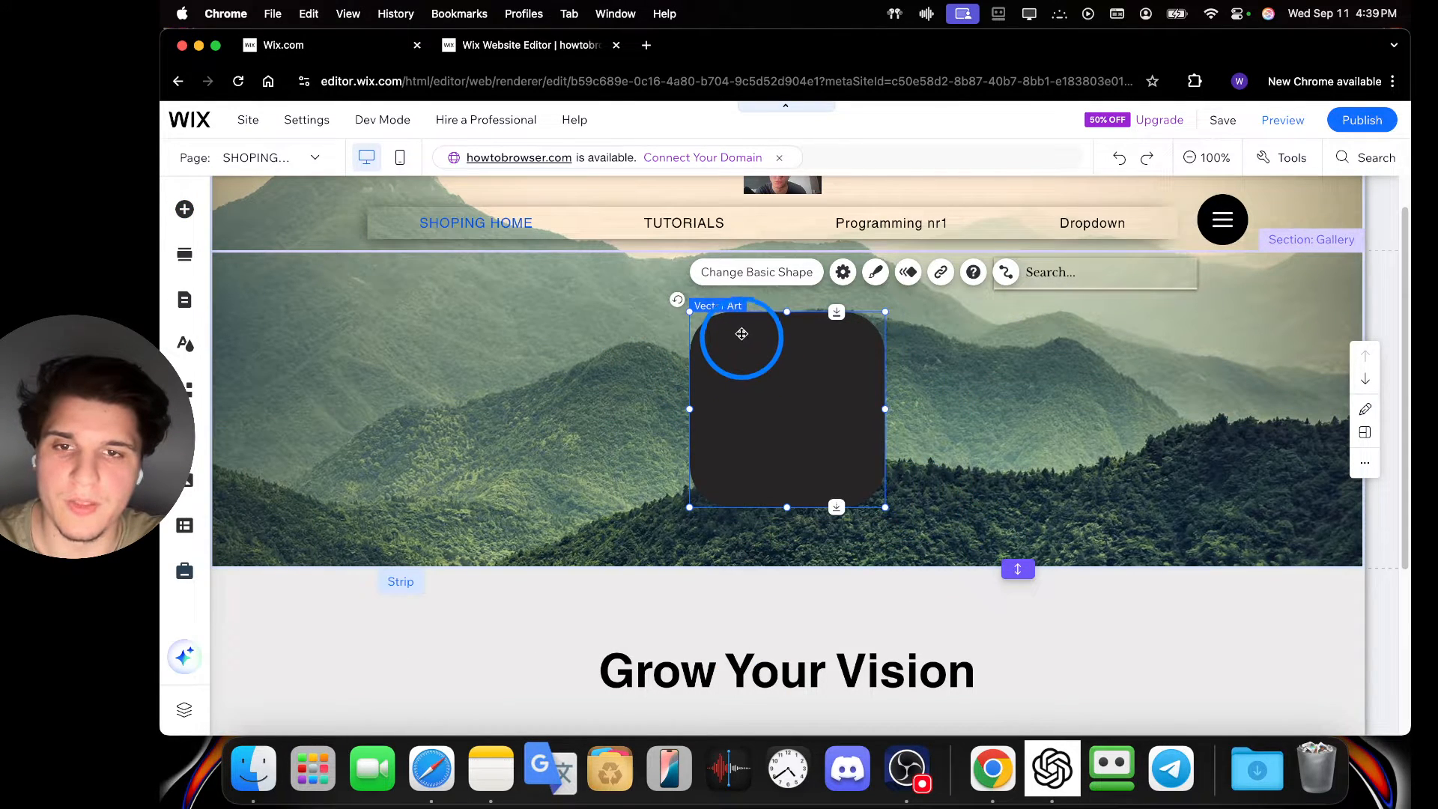
Open the shape replacement library for the black rounded square and look through the available basic shapes.
scroll(741, 334, "up", 1)
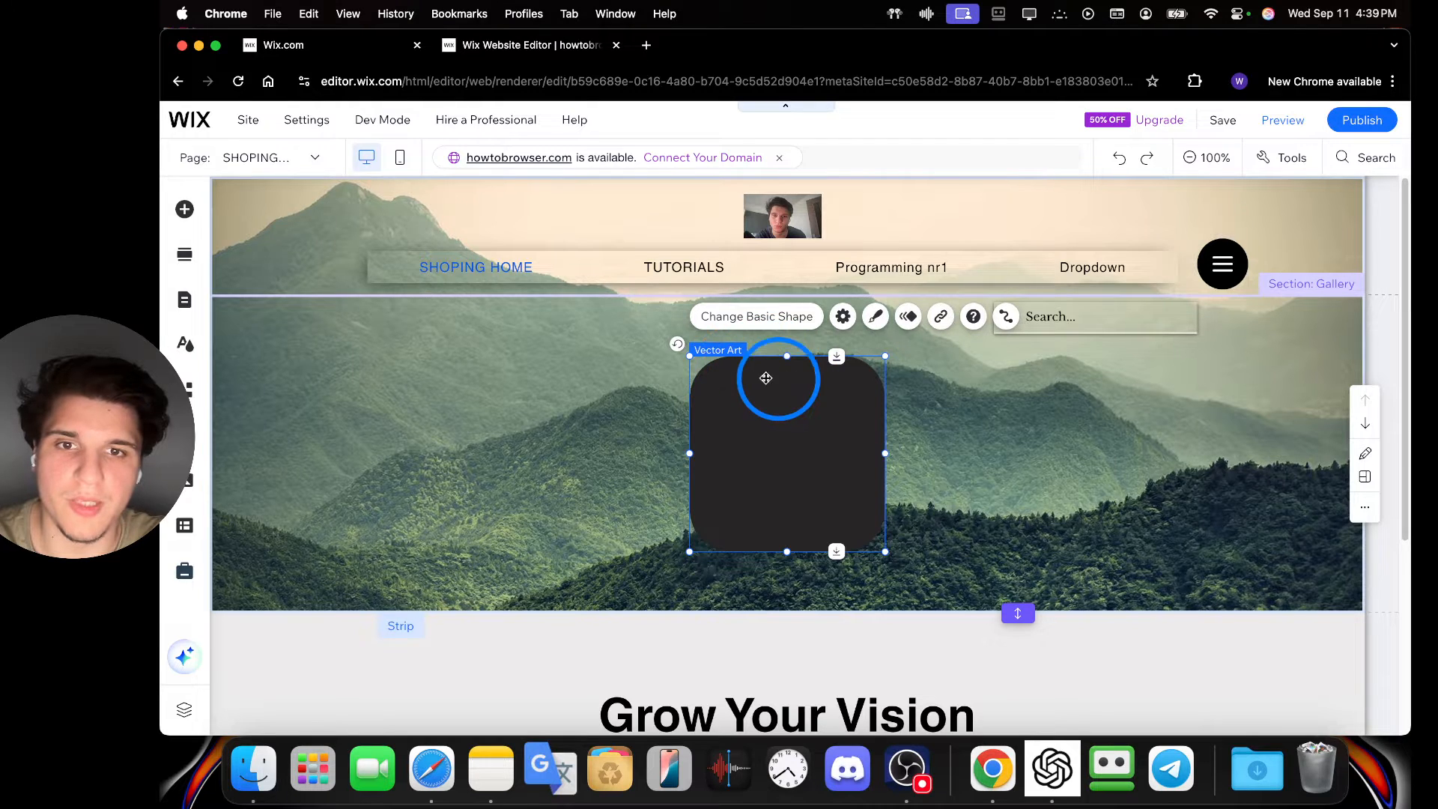
left_click(764, 329)
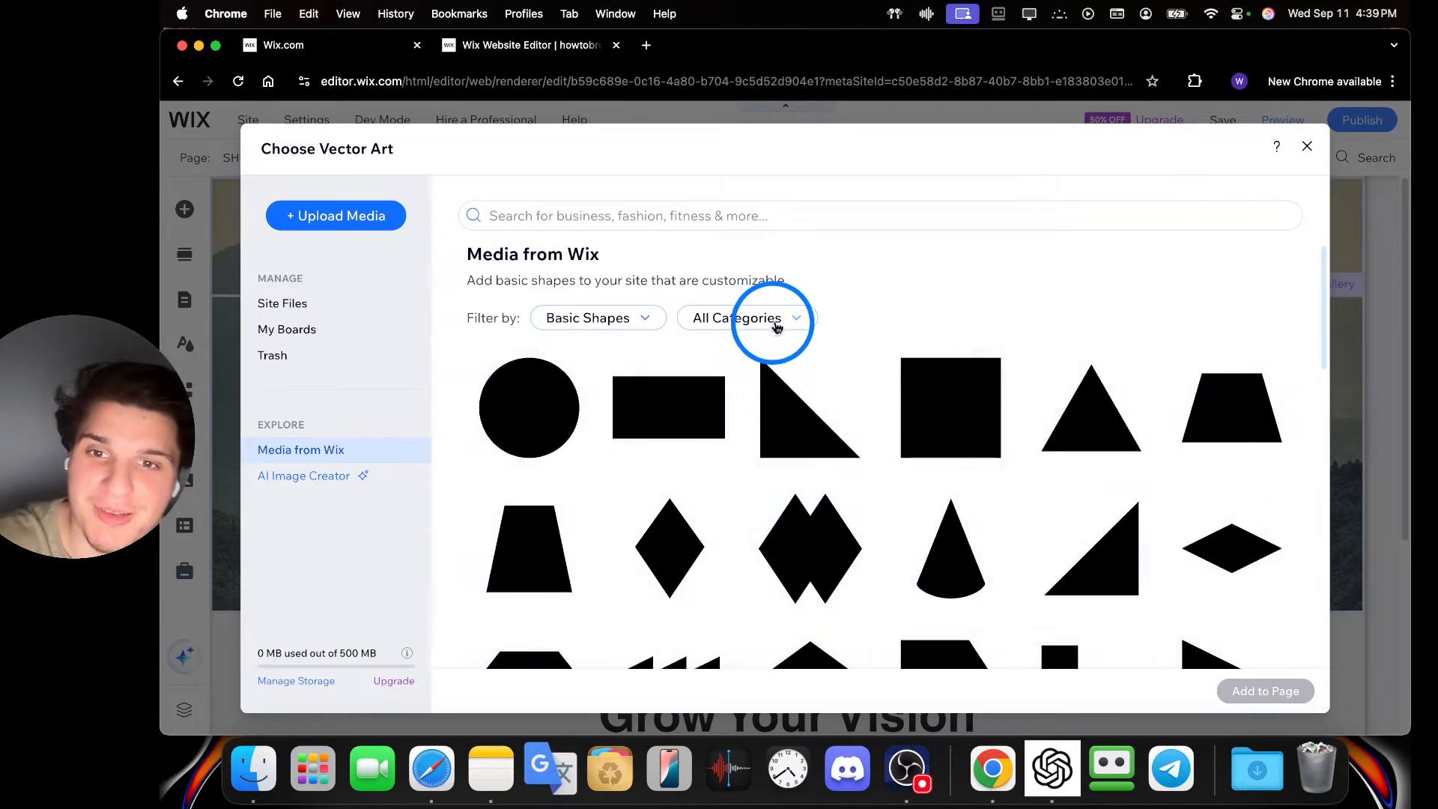
scroll(678, 416, "down", 15)
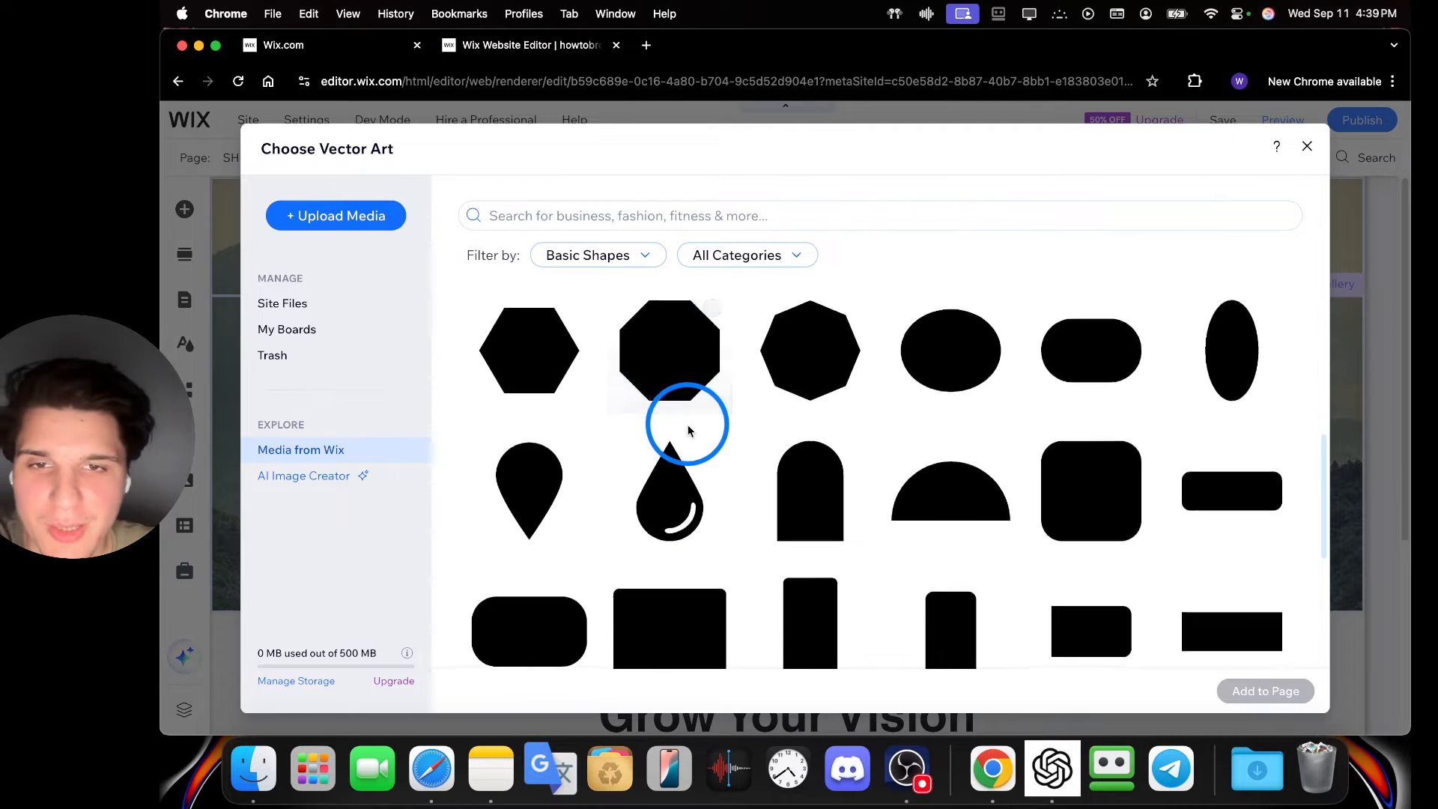
scroll(692, 425, "down", 8)
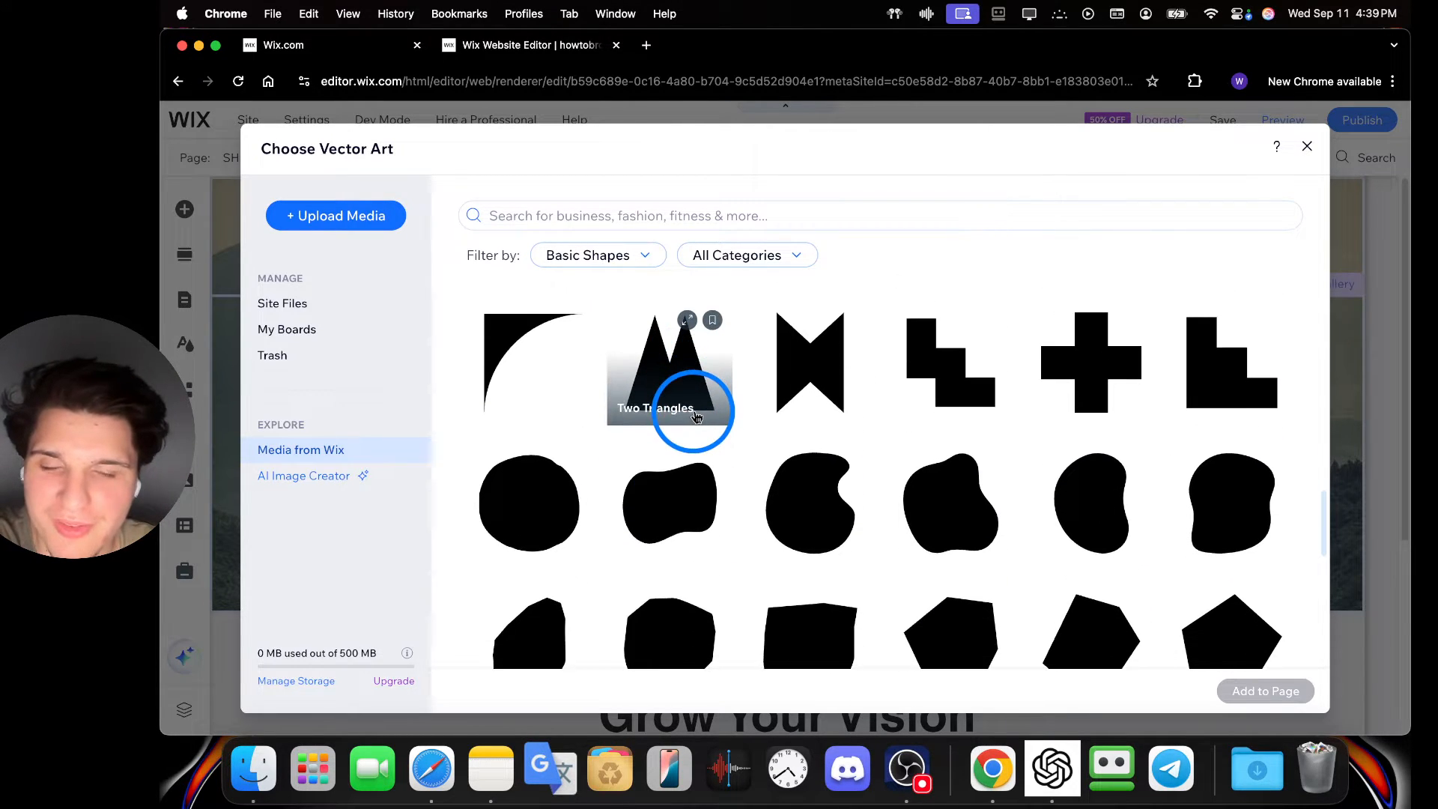
scroll(697, 418, "down", 1)
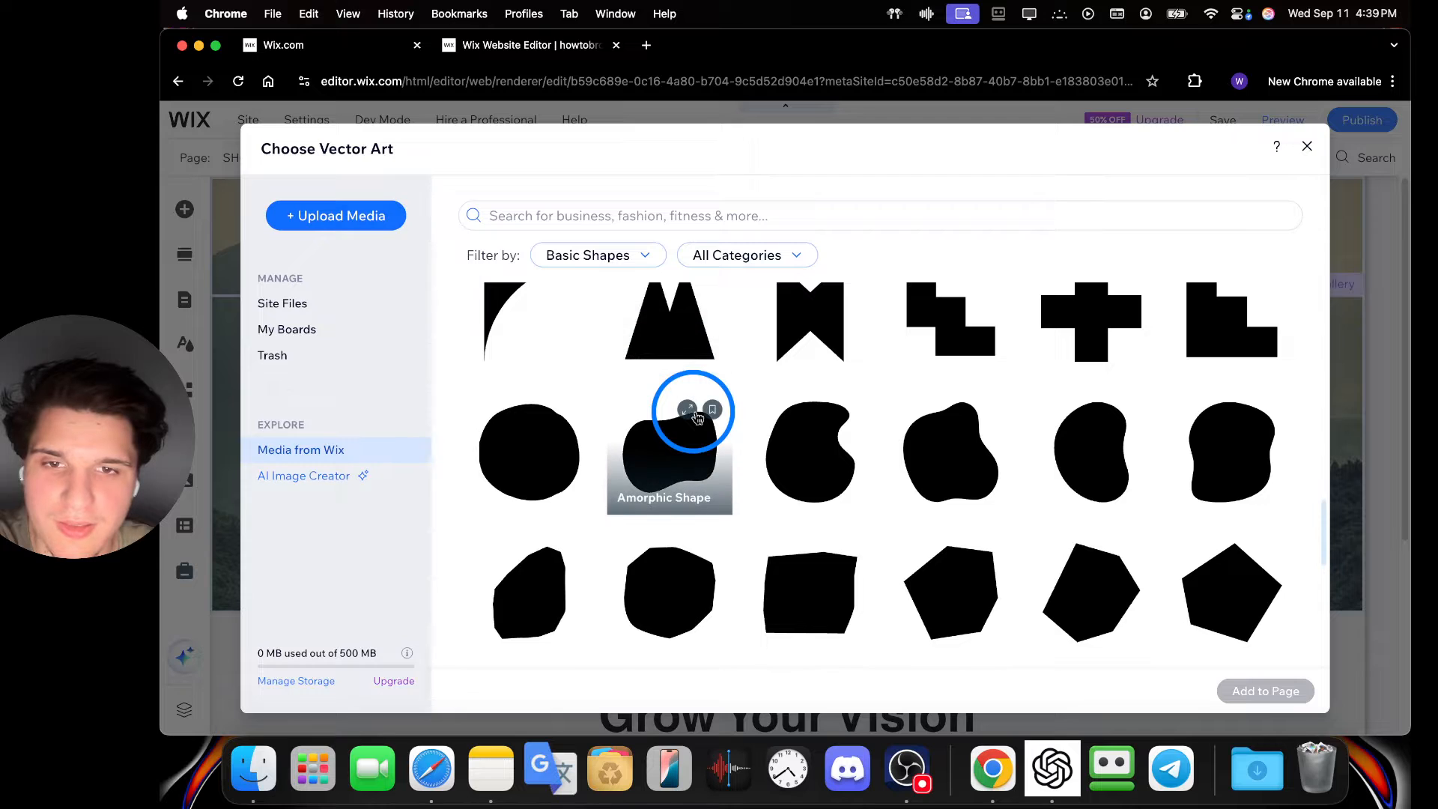
scroll(701, 429, "up", 1)
scroll(700, 428, "up", 5)
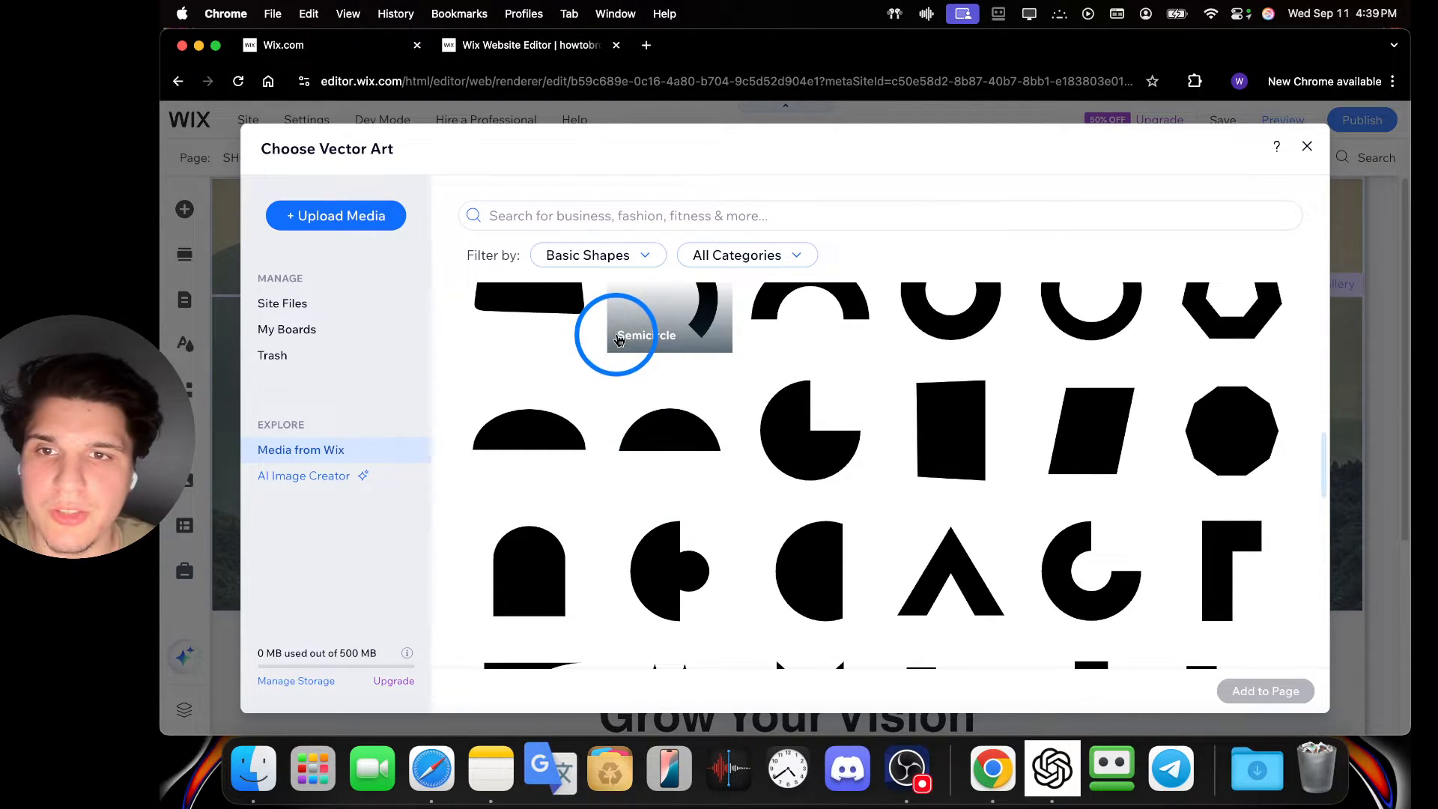
left_click(510, 299)
Filter the vector art by App Icons and replace the black rounded square with the YouTube icon.
left_click(579, 257)
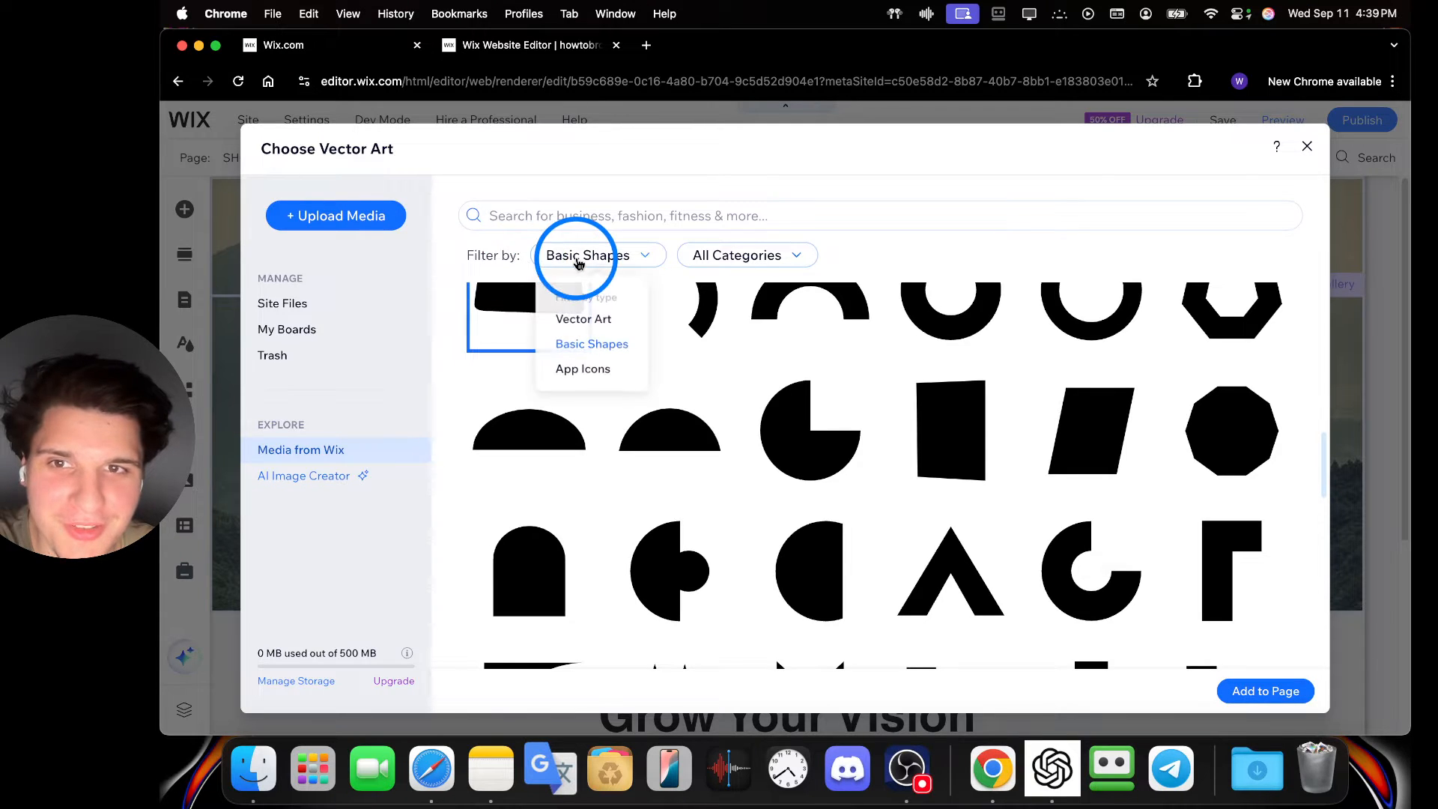
left_click(577, 369)
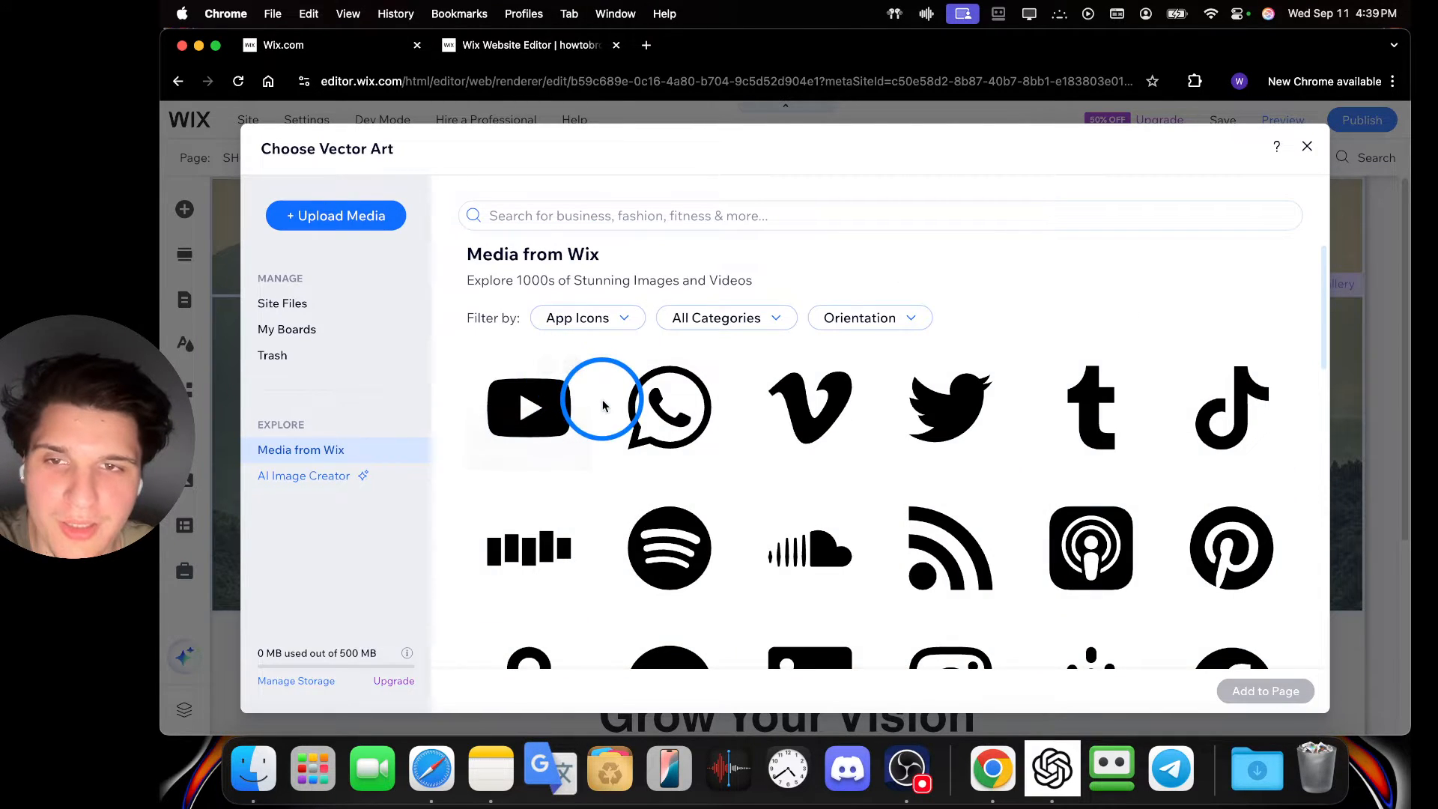
scroll(697, 423, "down", 4)
scroll(760, 438, "up", 4)
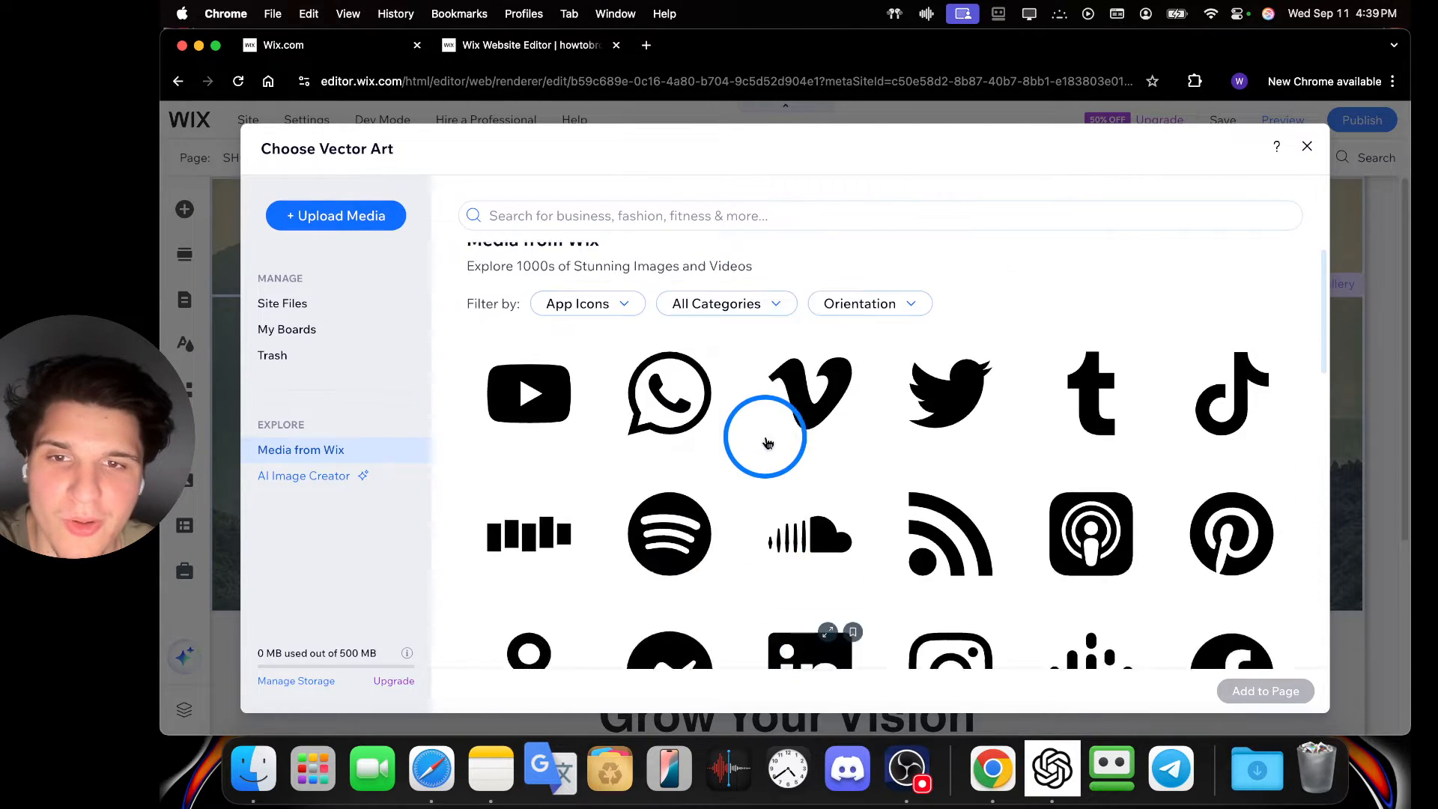
left_click(563, 442)
left_click(1232, 690)
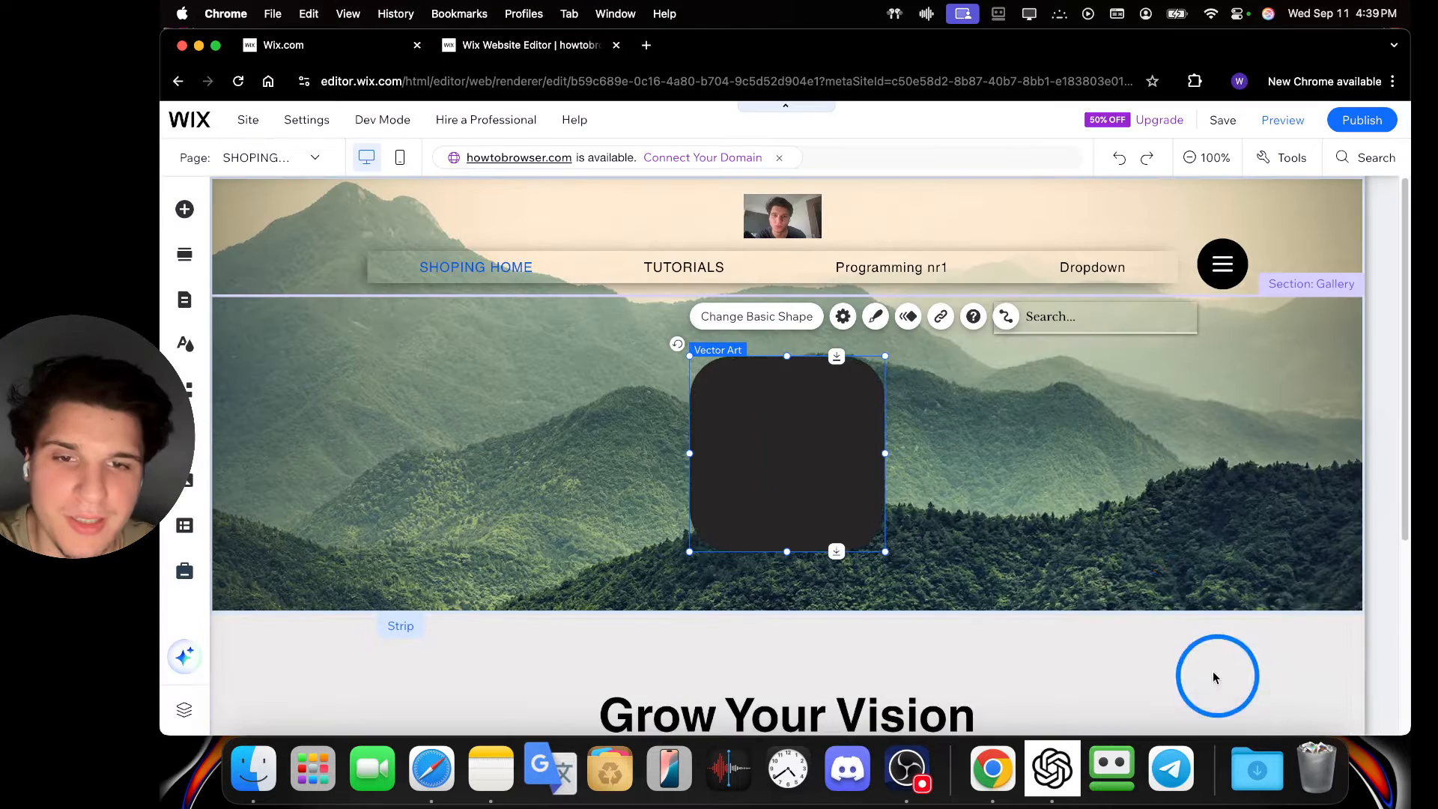
Nudge the YouTube icon up and to the left, and set its fill color to red #FF4040.
left_click_drag(845, 454, 820, 431)
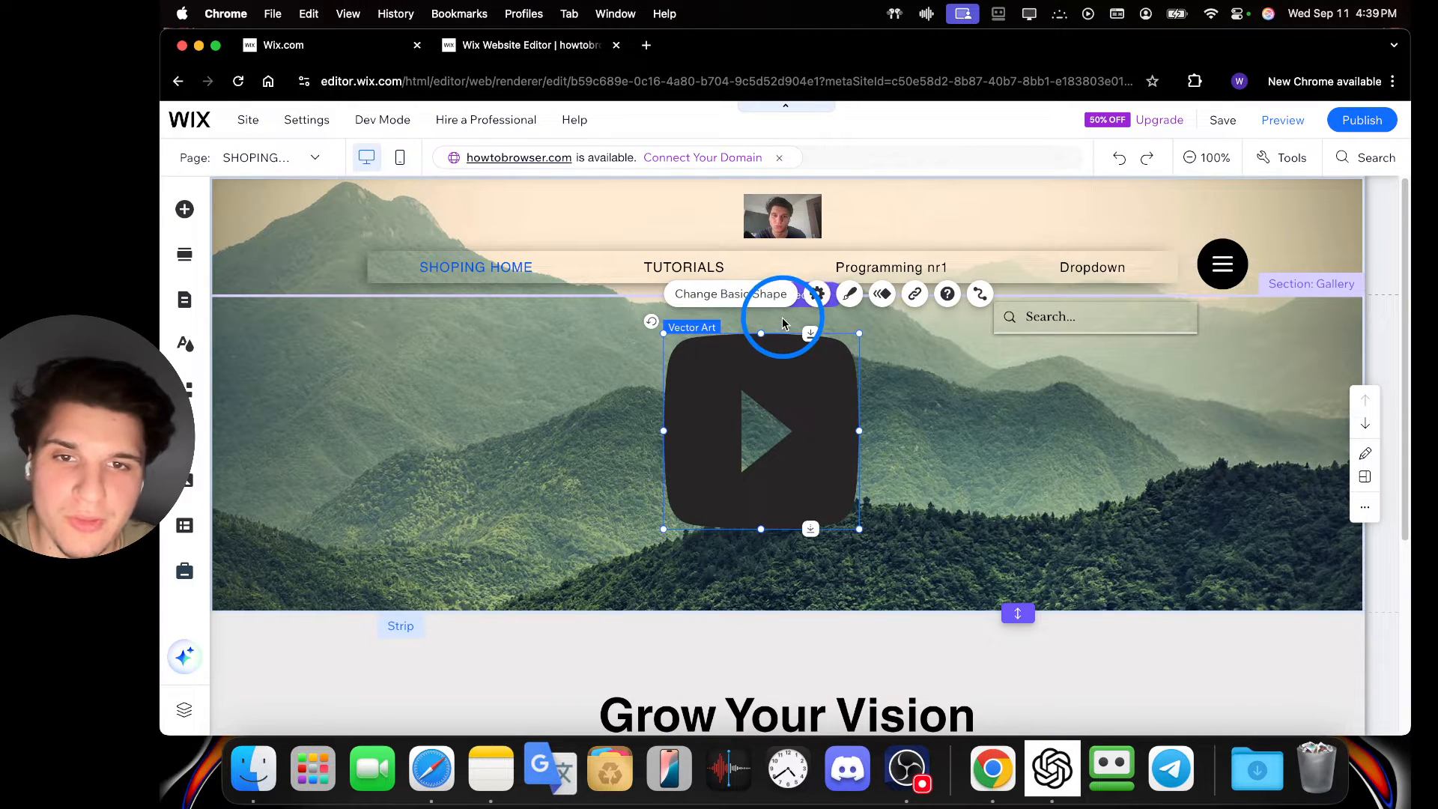
left_click(852, 294)
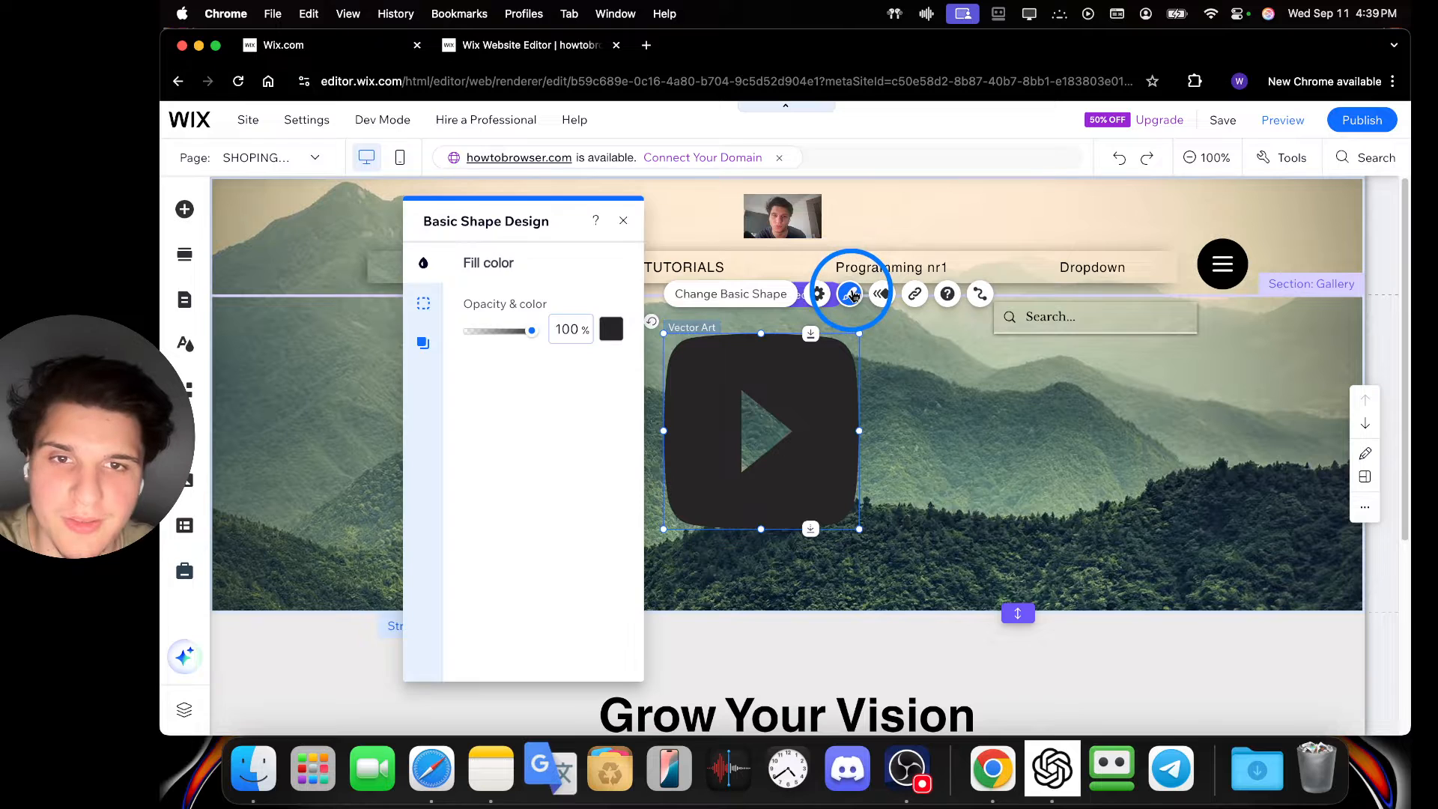
left_click(608, 328)
left_click(564, 508)
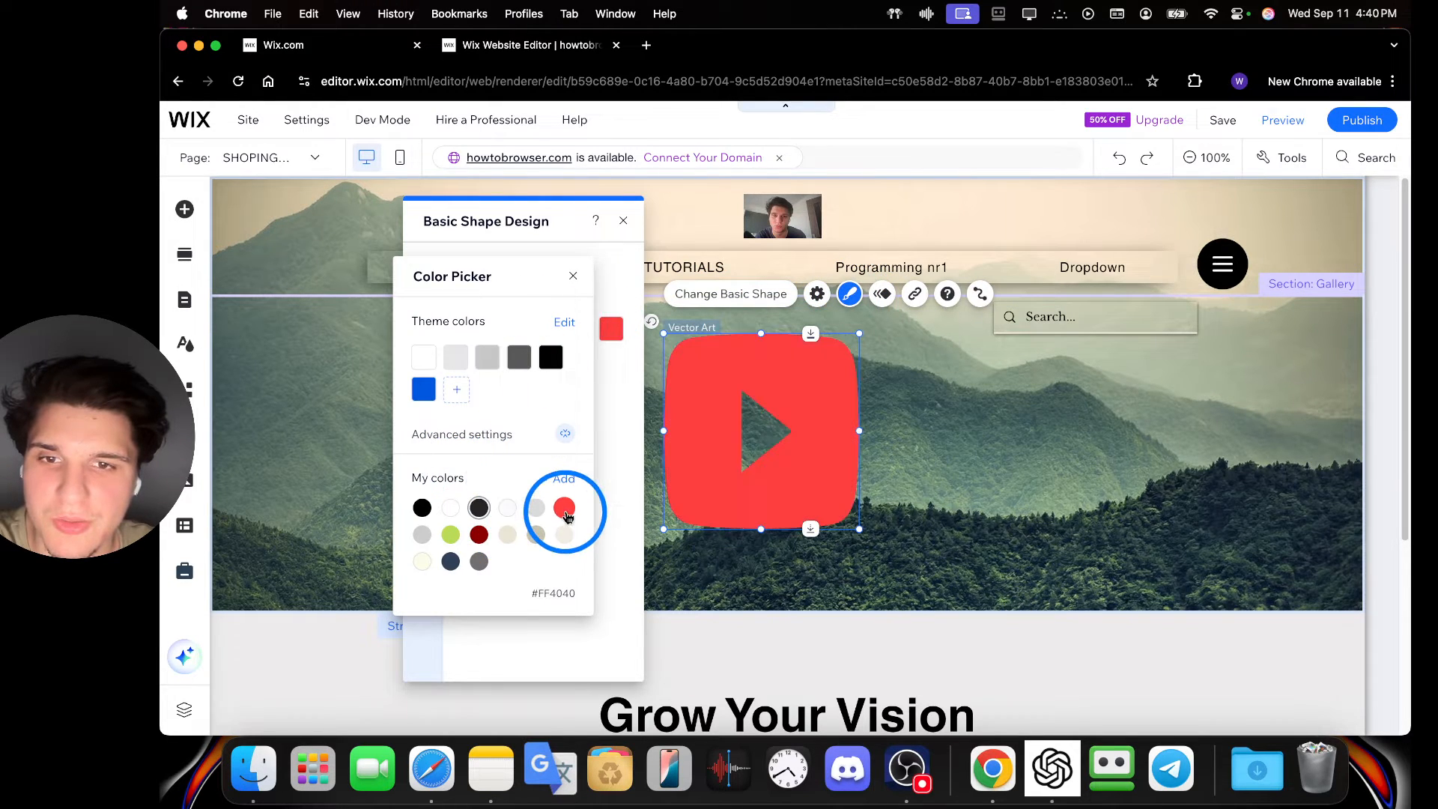
left_click(821, 424)
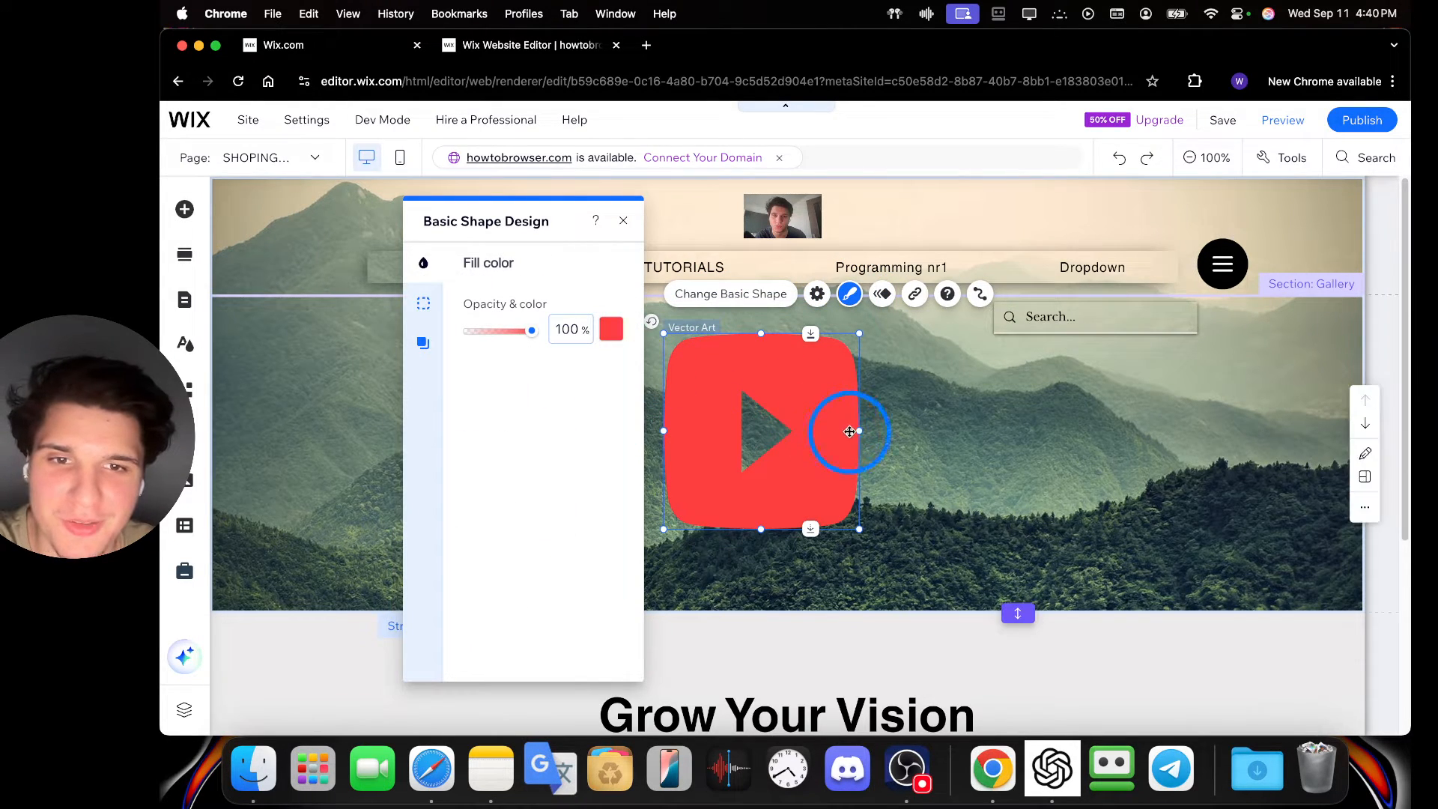
left_click(853, 428)
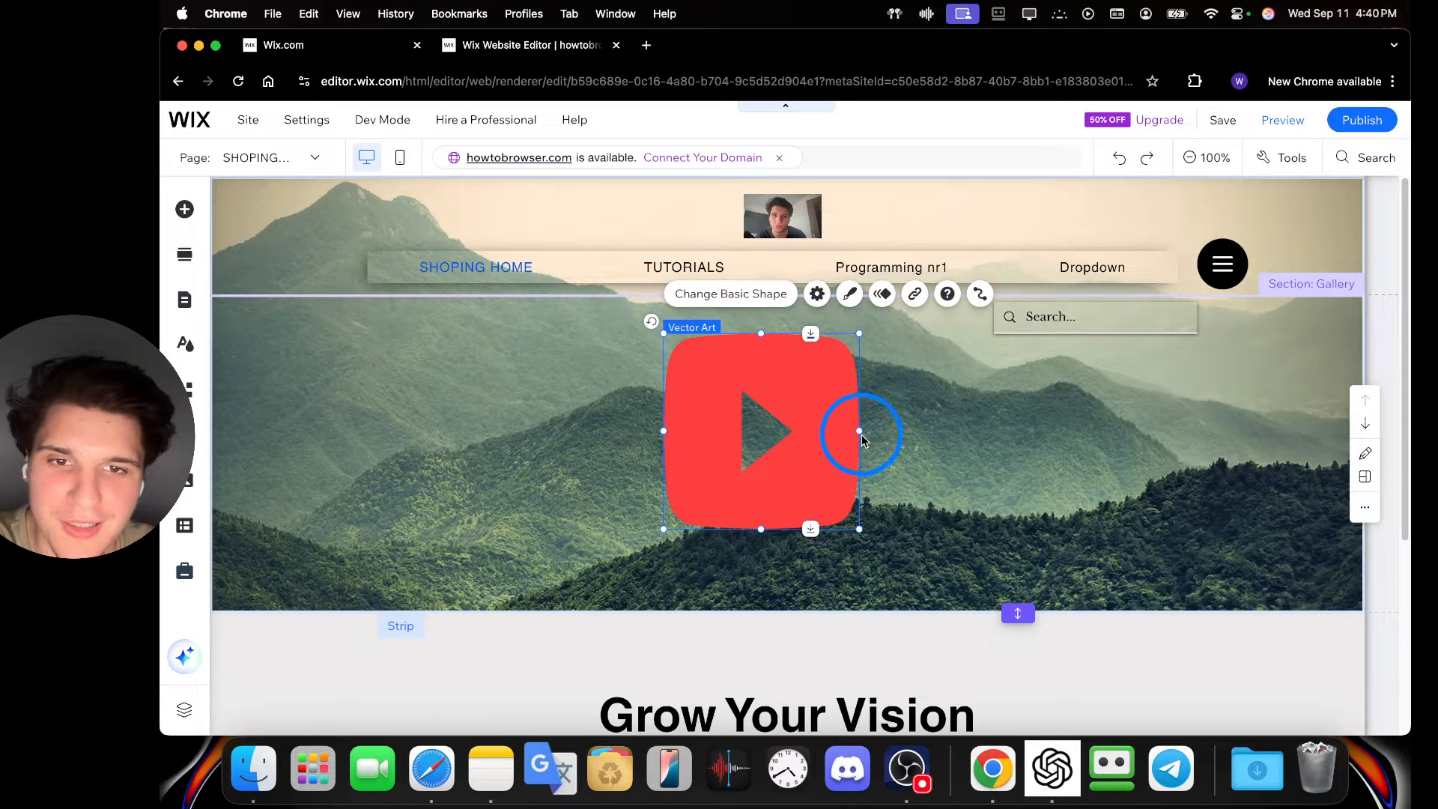
Shrink the red YouTube icon to a small button and place it in the header, just before the SHOPING HOME menu item.
left_click_drag(861, 438, 834, 417)
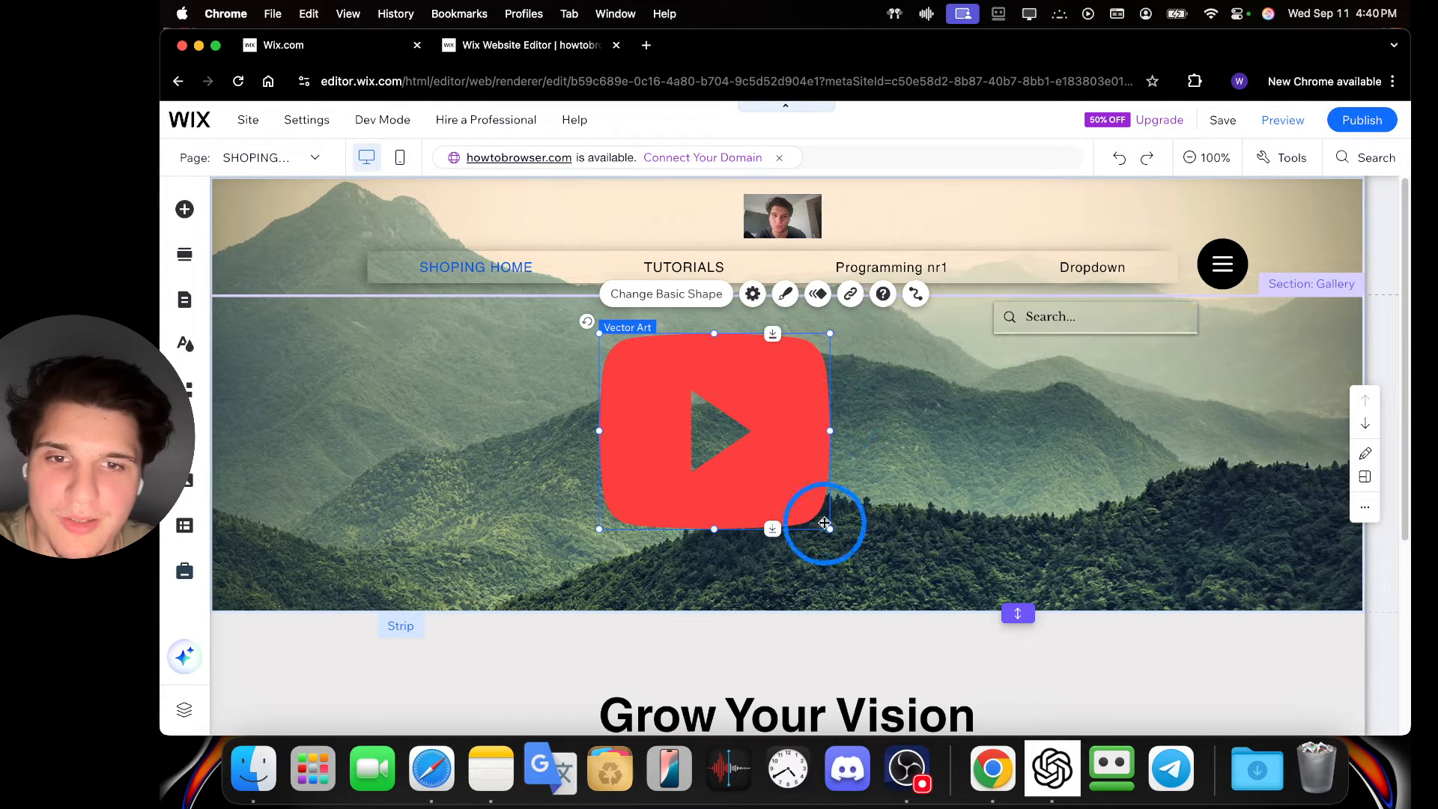
left_click_drag(829, 528, 643, 370)
left_click_drag(630, 361, 353, 269)
left_click(327, 269)
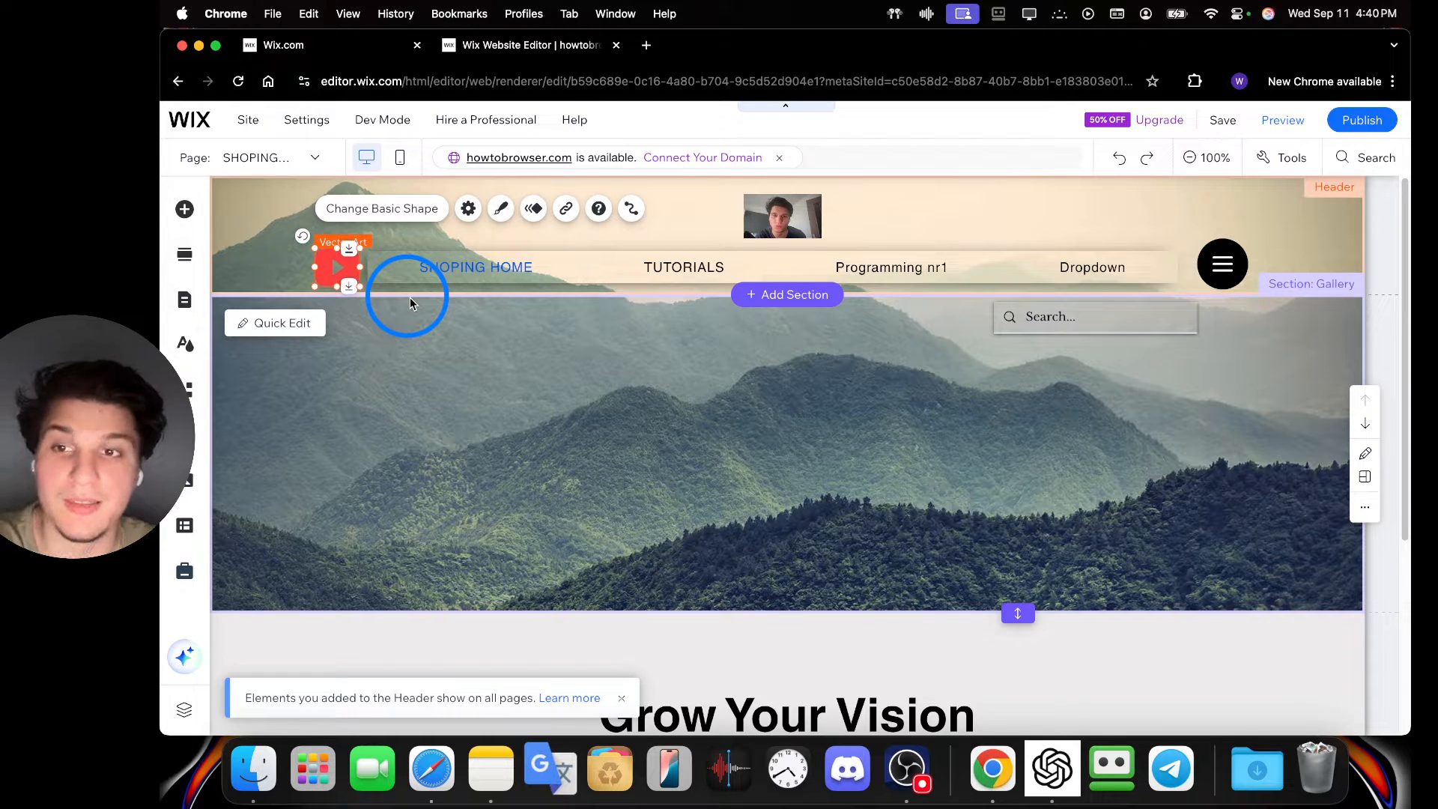
Review the YouTube icon's web address link options, including how the link opens and the advanced SEO settings, and close without linking.
left_click(566, 209)
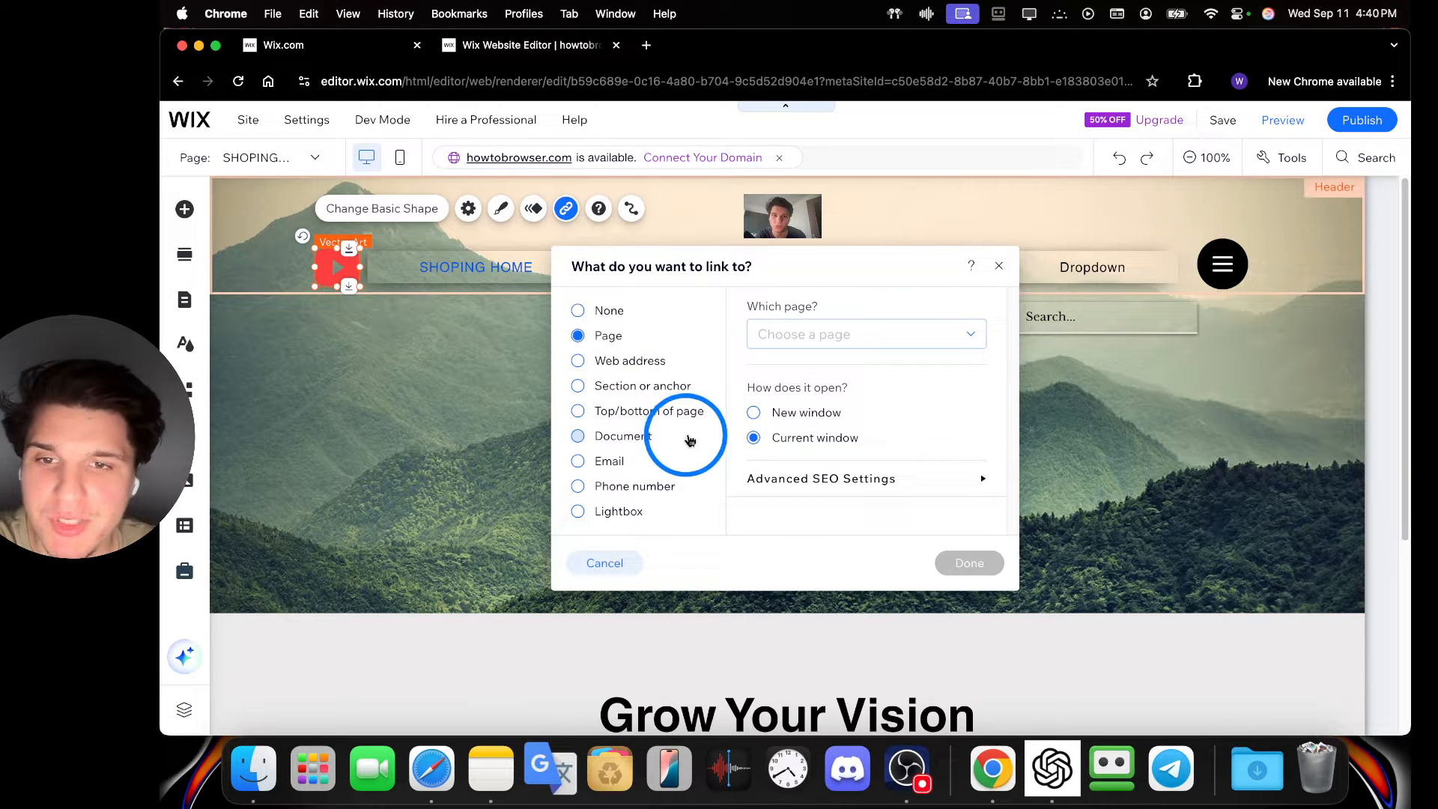
left_click(629, 361)
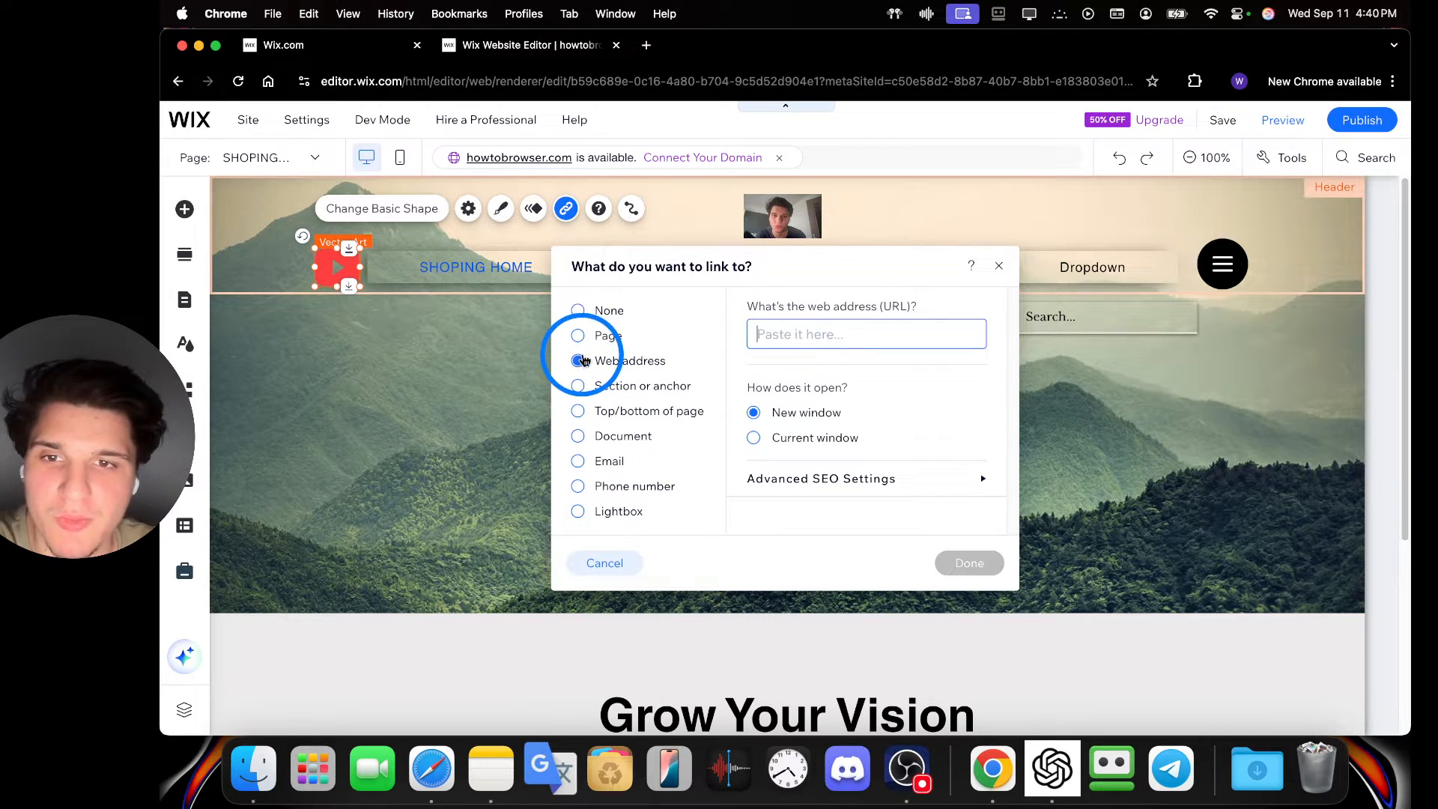
left_click(802, 343)
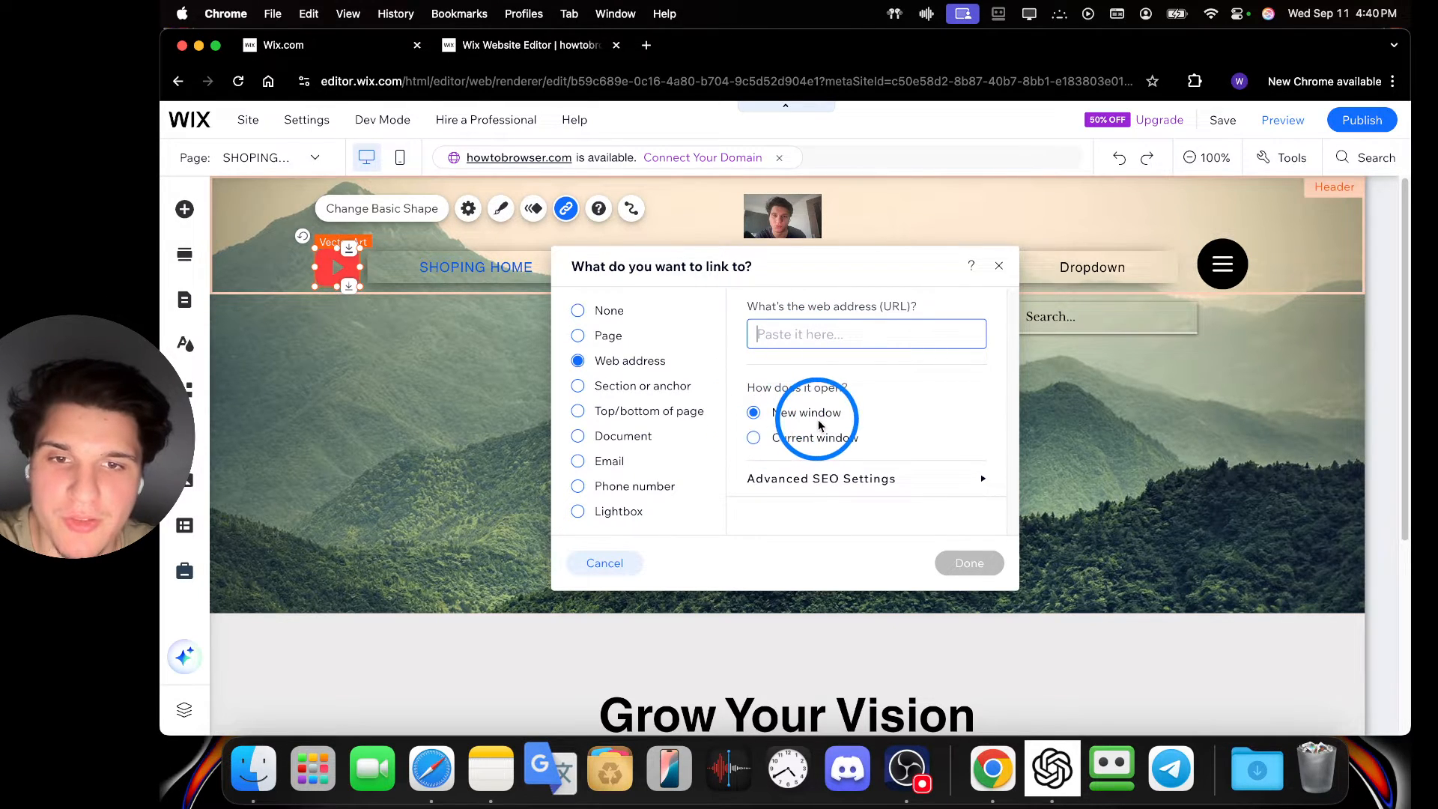
left_click(775, 438)
left_click(780, 418)
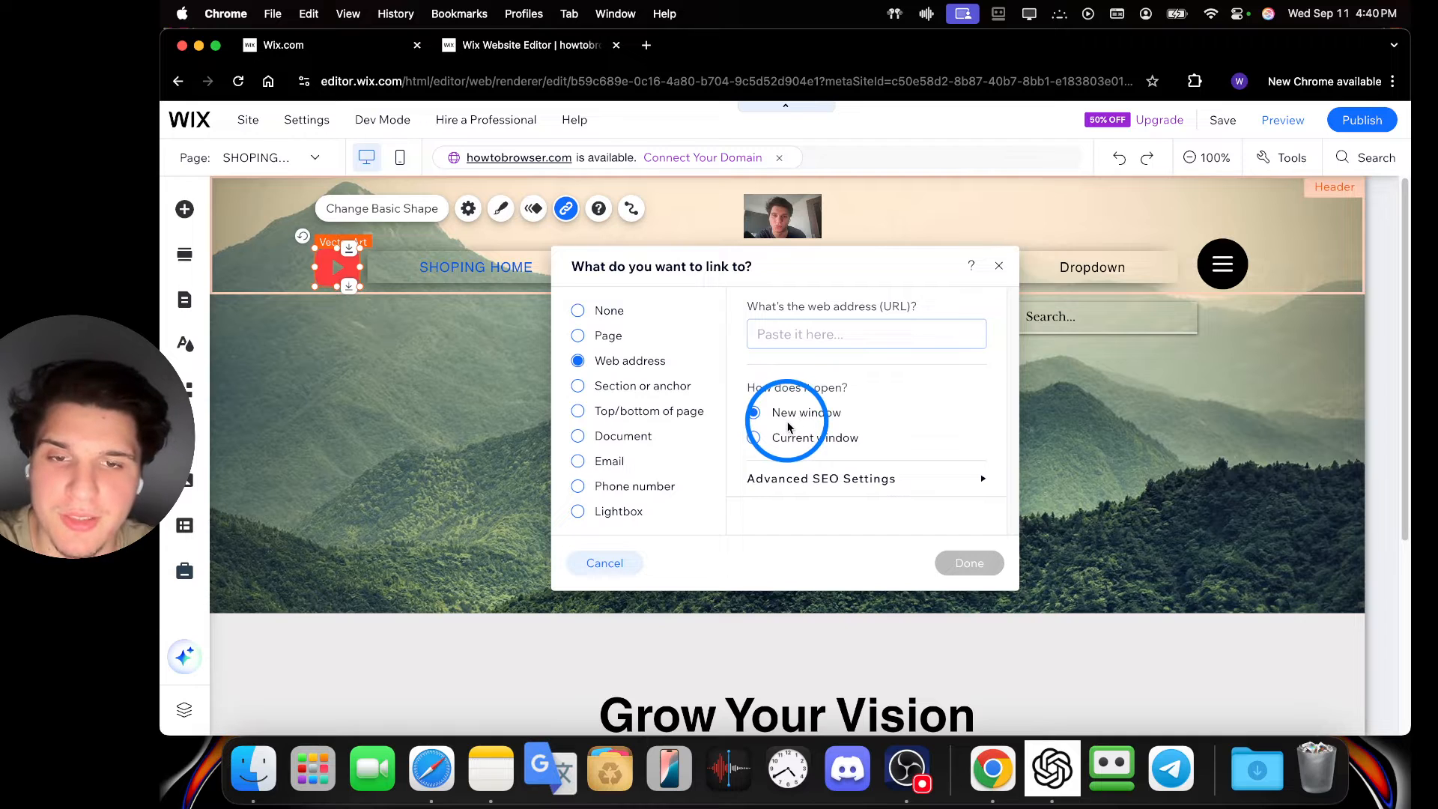
left_click(812, 478)
scroll(927, 455, "down", 1)
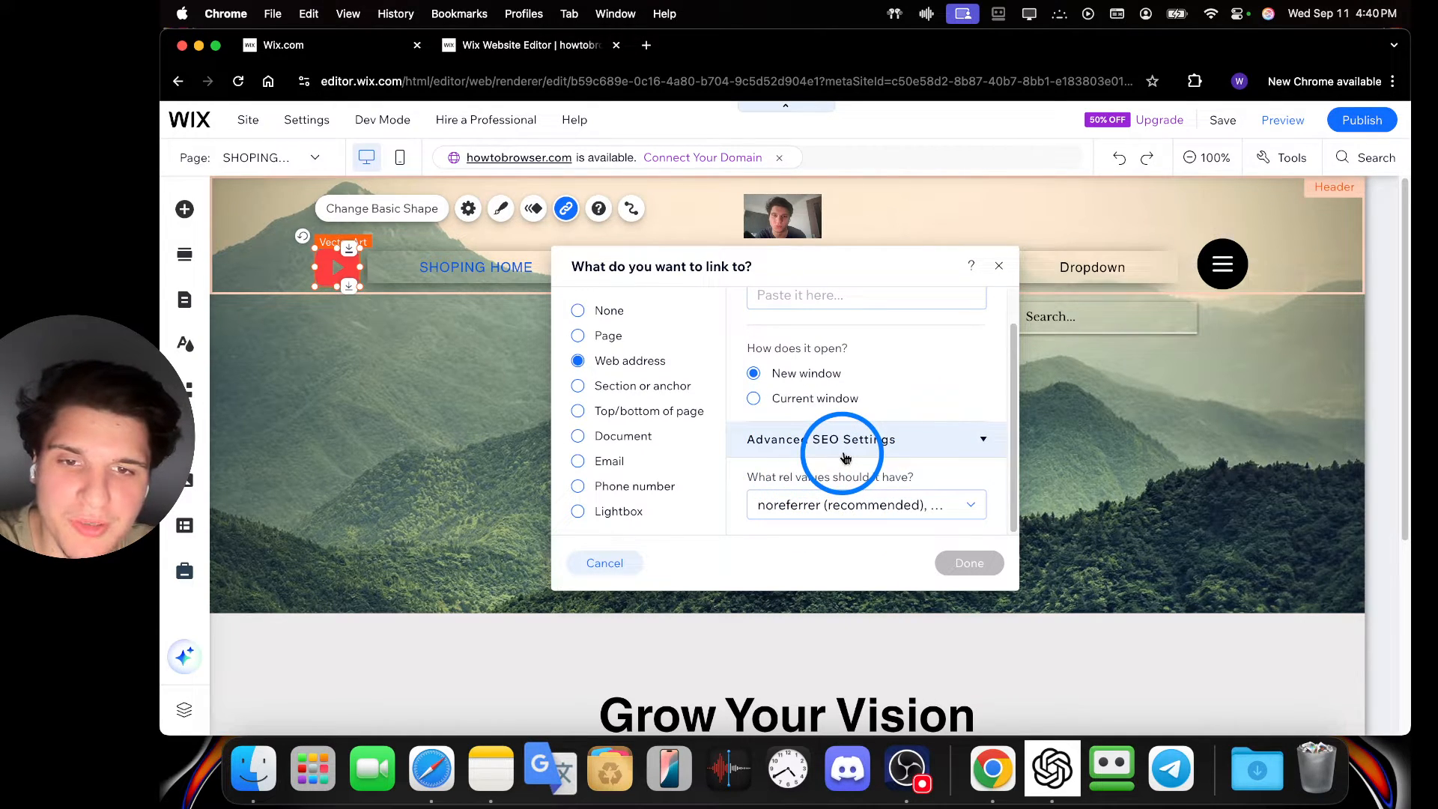
scroll(824, 434, "up", 1)
left_click(838, 343)
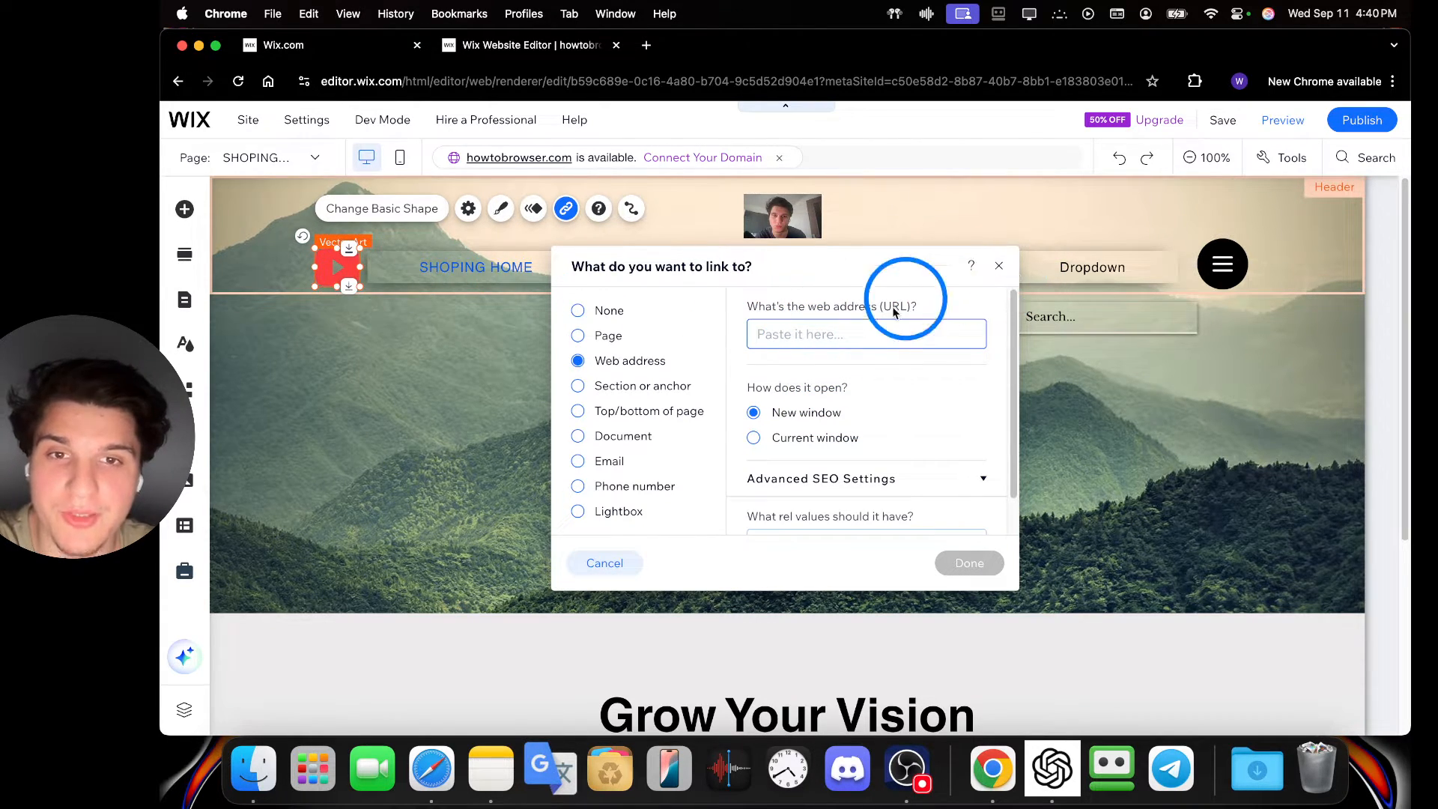
left_click(999, 267)
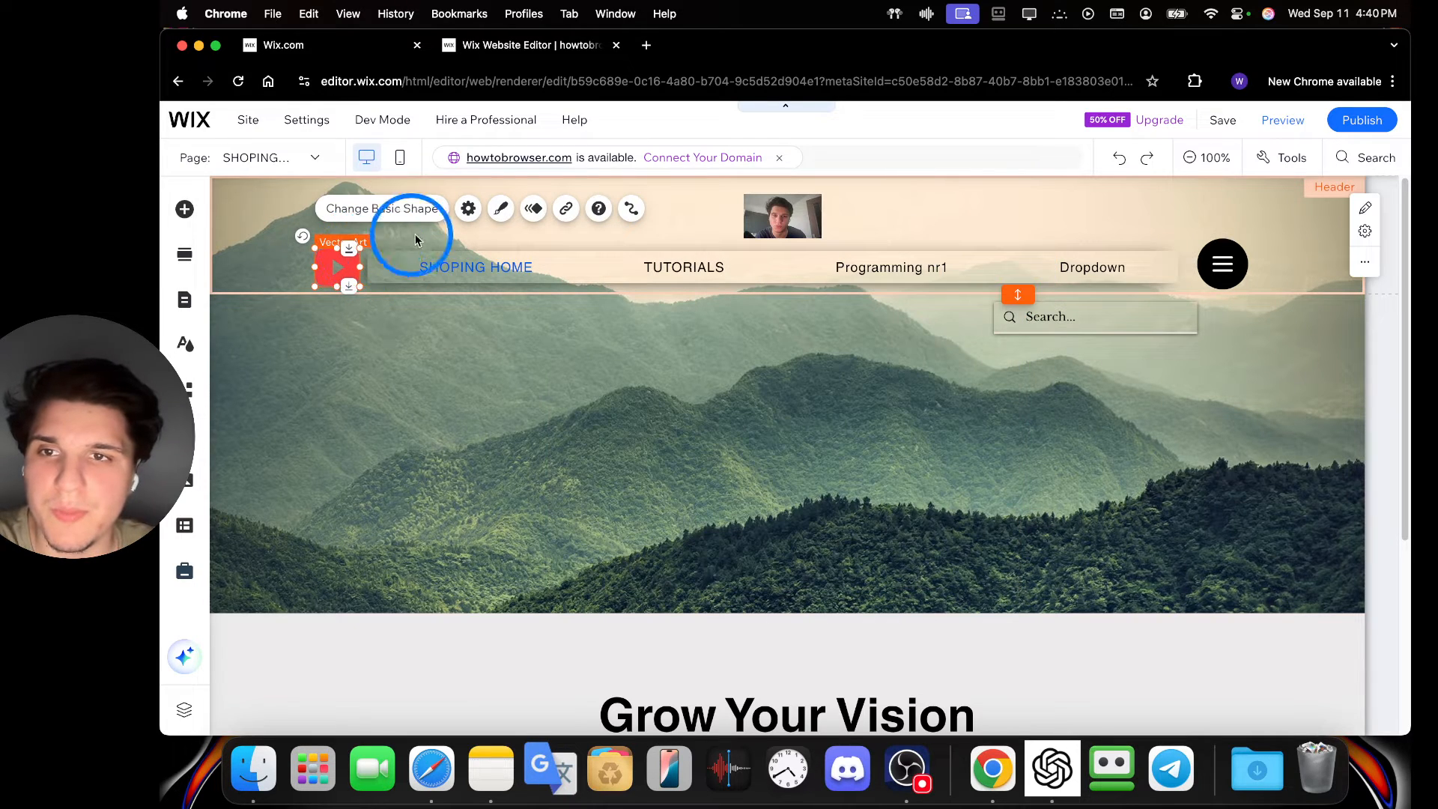
Browse the decorative elements library from Basic Shapes through Arrows to the featured vector art.
left_click(173, 245)
left_click(185, 209)
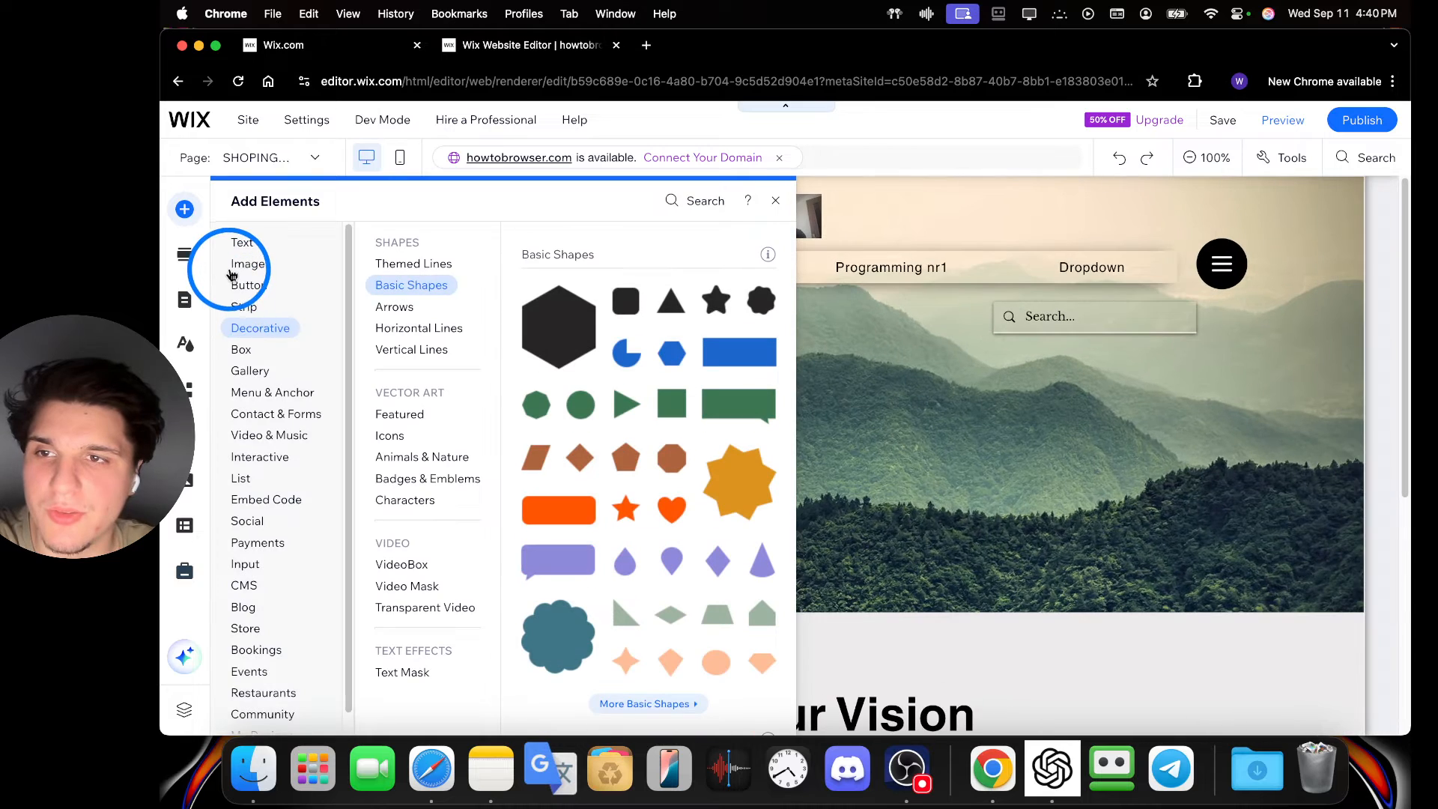
scroll(644, 367, "down", 3)
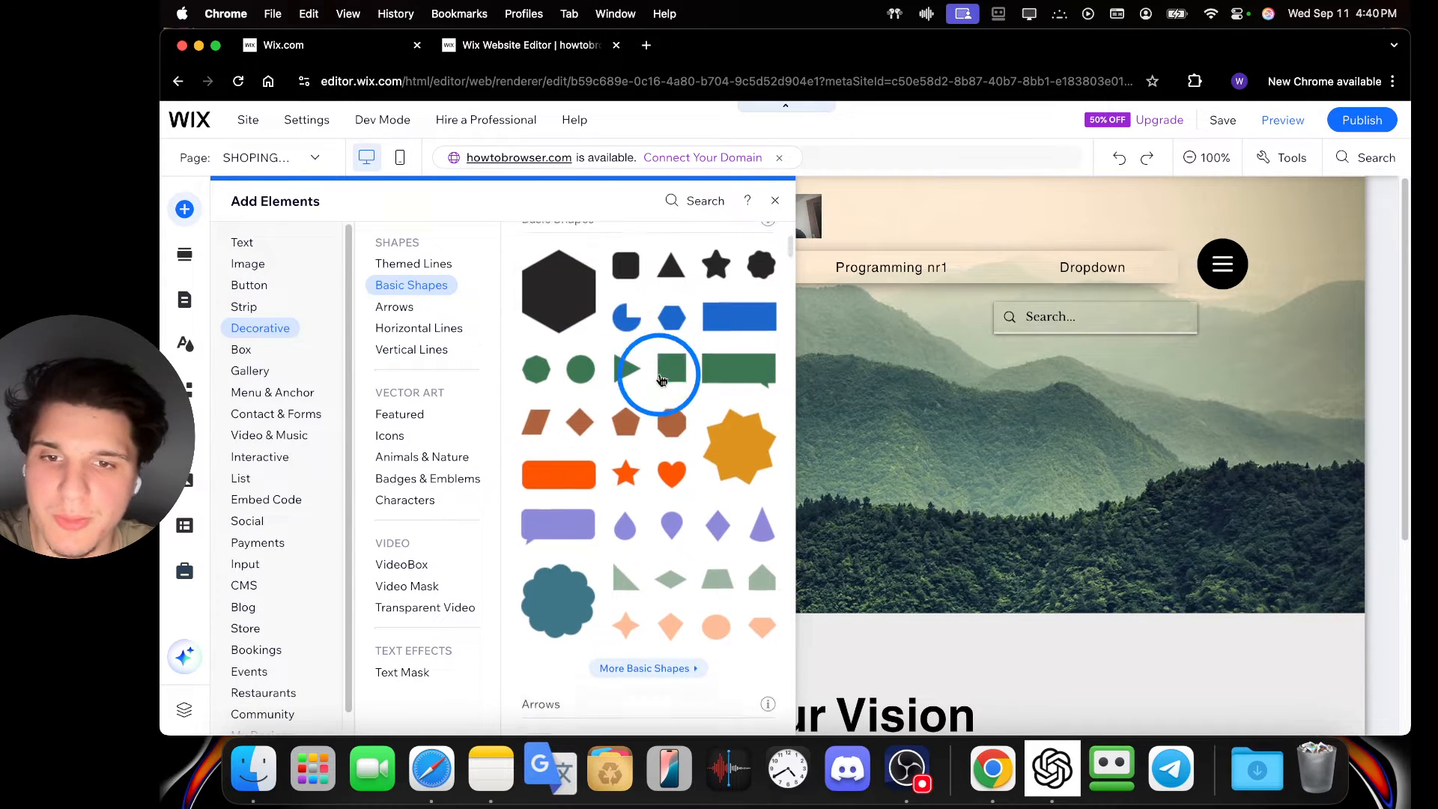
scroll(661, 380, "down", 10)
scroll(663, 377, "up", 5)
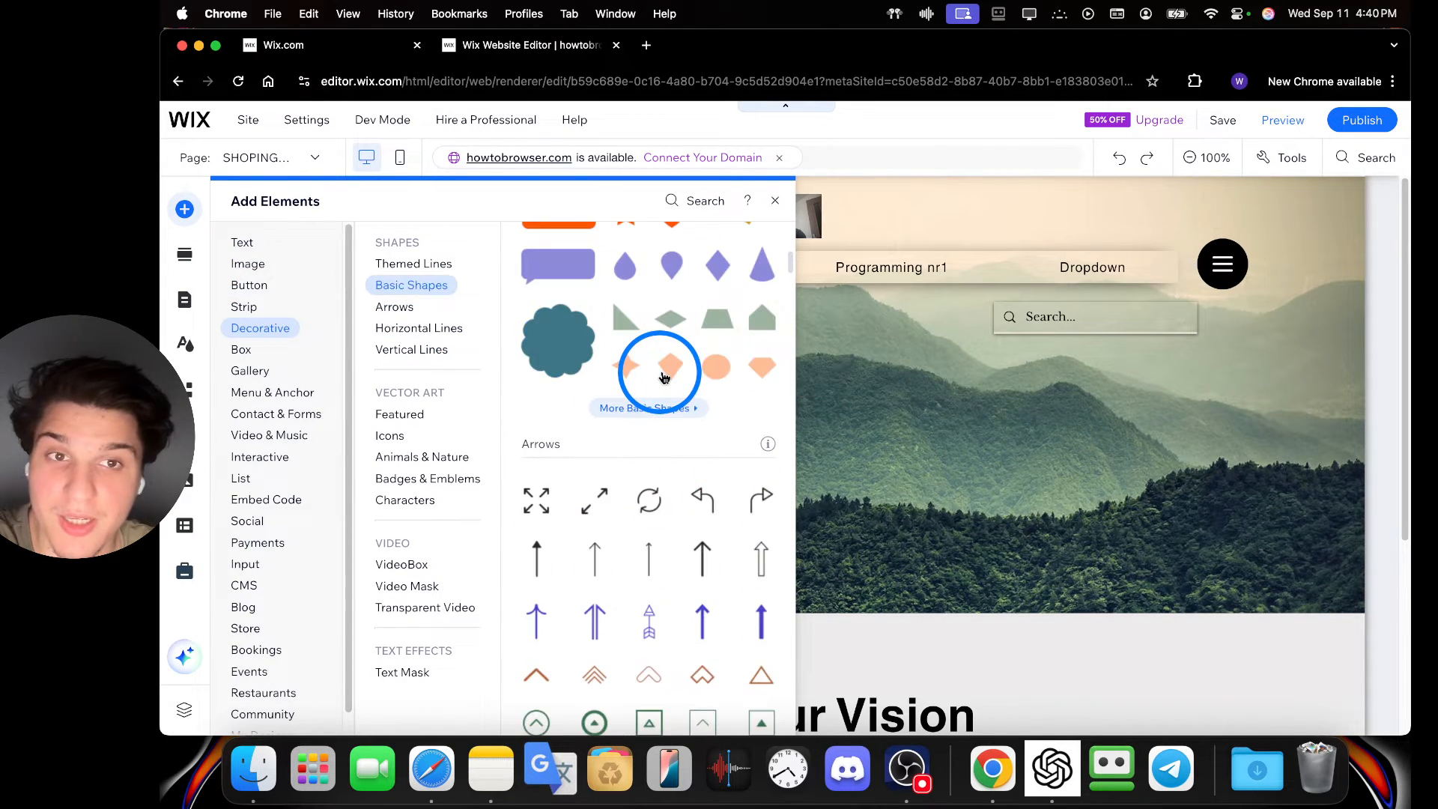
scroll(663, 376, "down", 15)
scroll(660, 377, "up", 8)
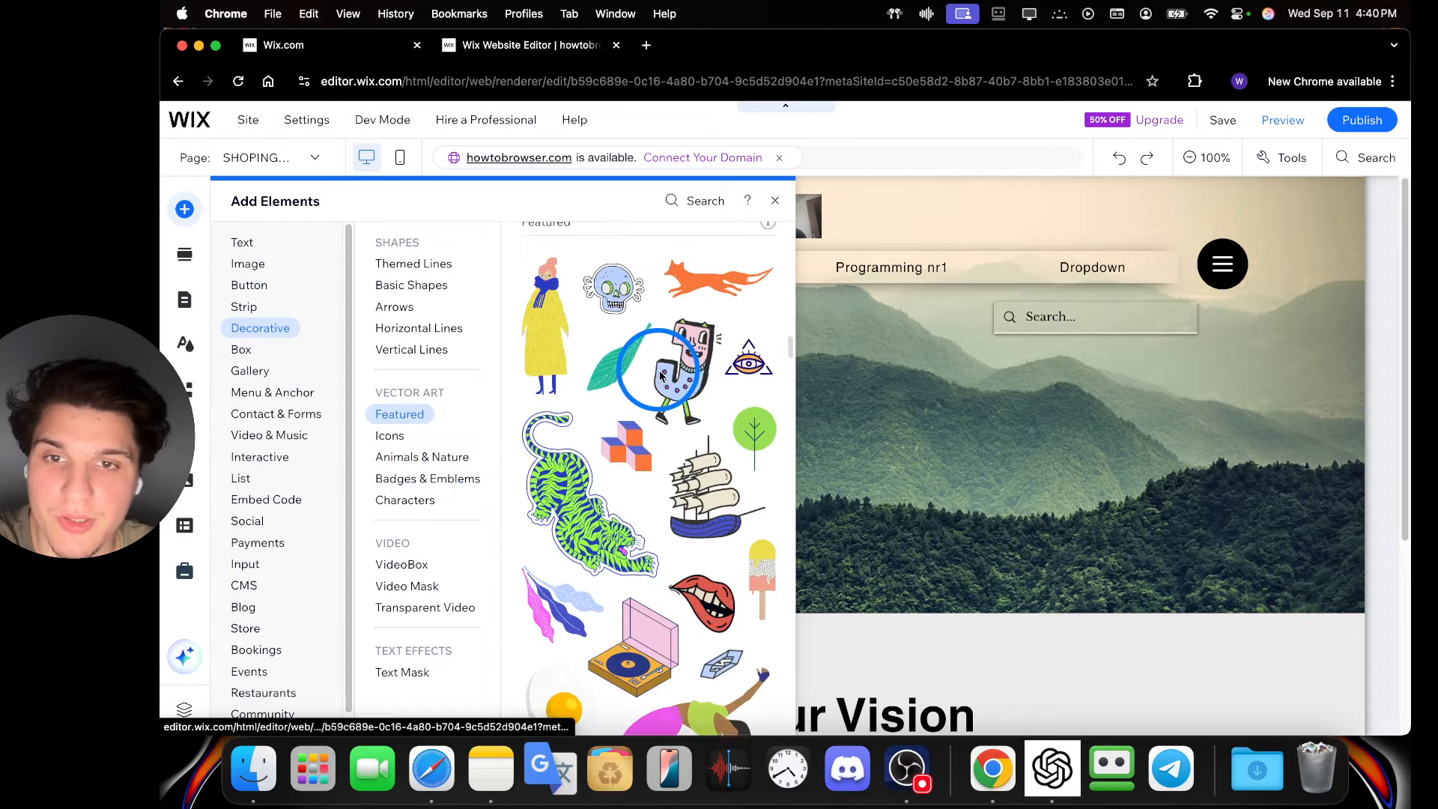
scroll(662, 376, "up", 10)
left_click(940, 451)
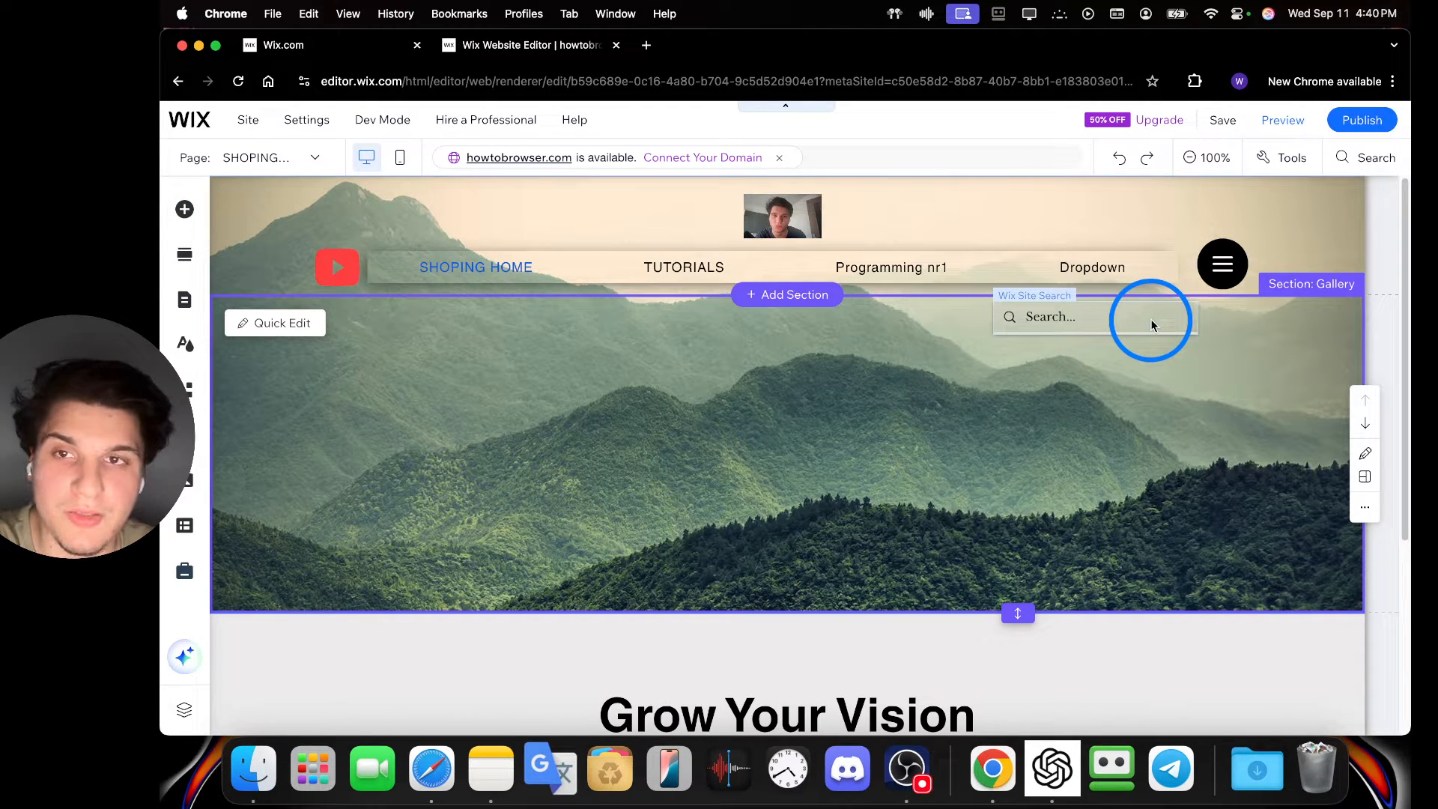
Search the editor for "shapes" and open the Basic Shapes elements from the results.
left_click(1355, 160)
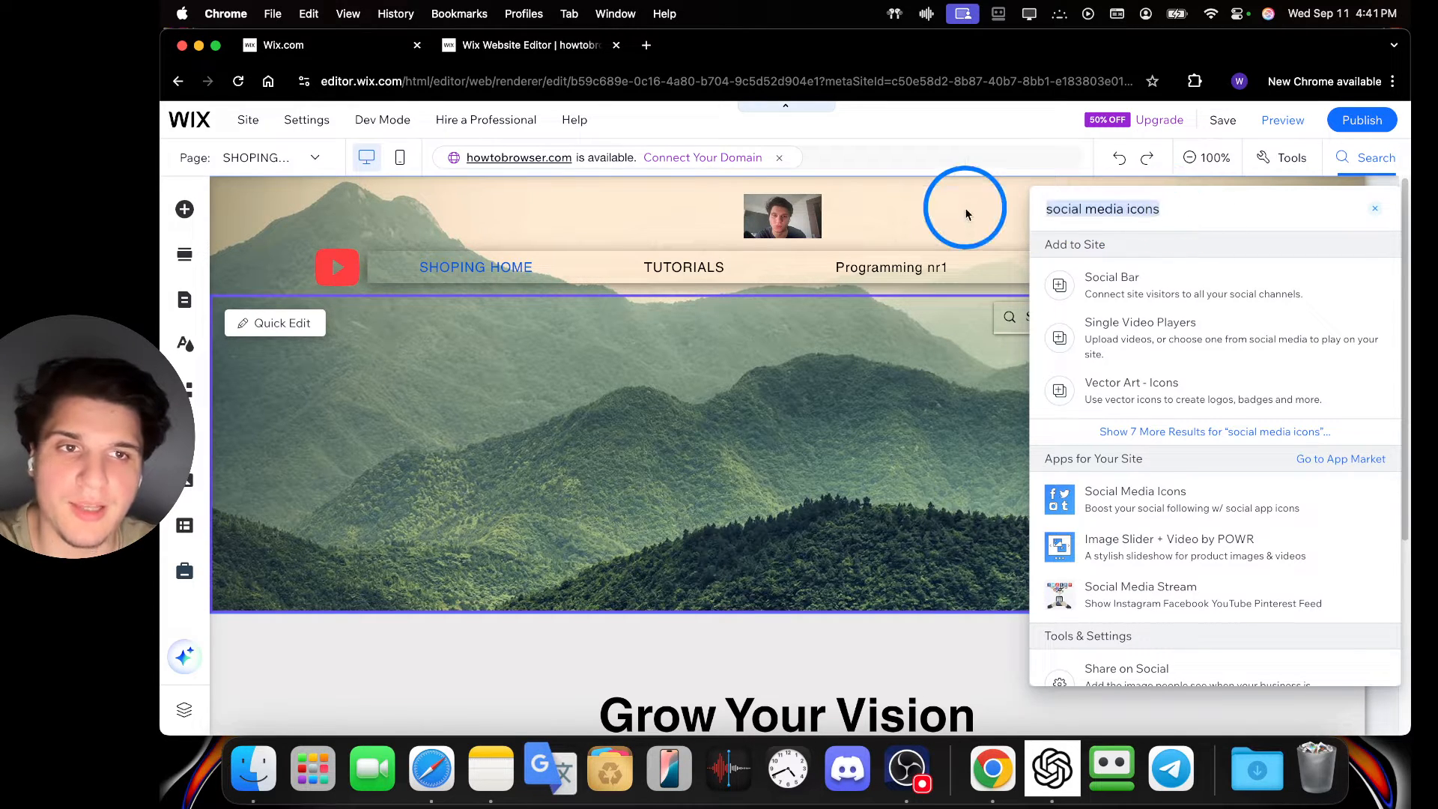
type("shapes")
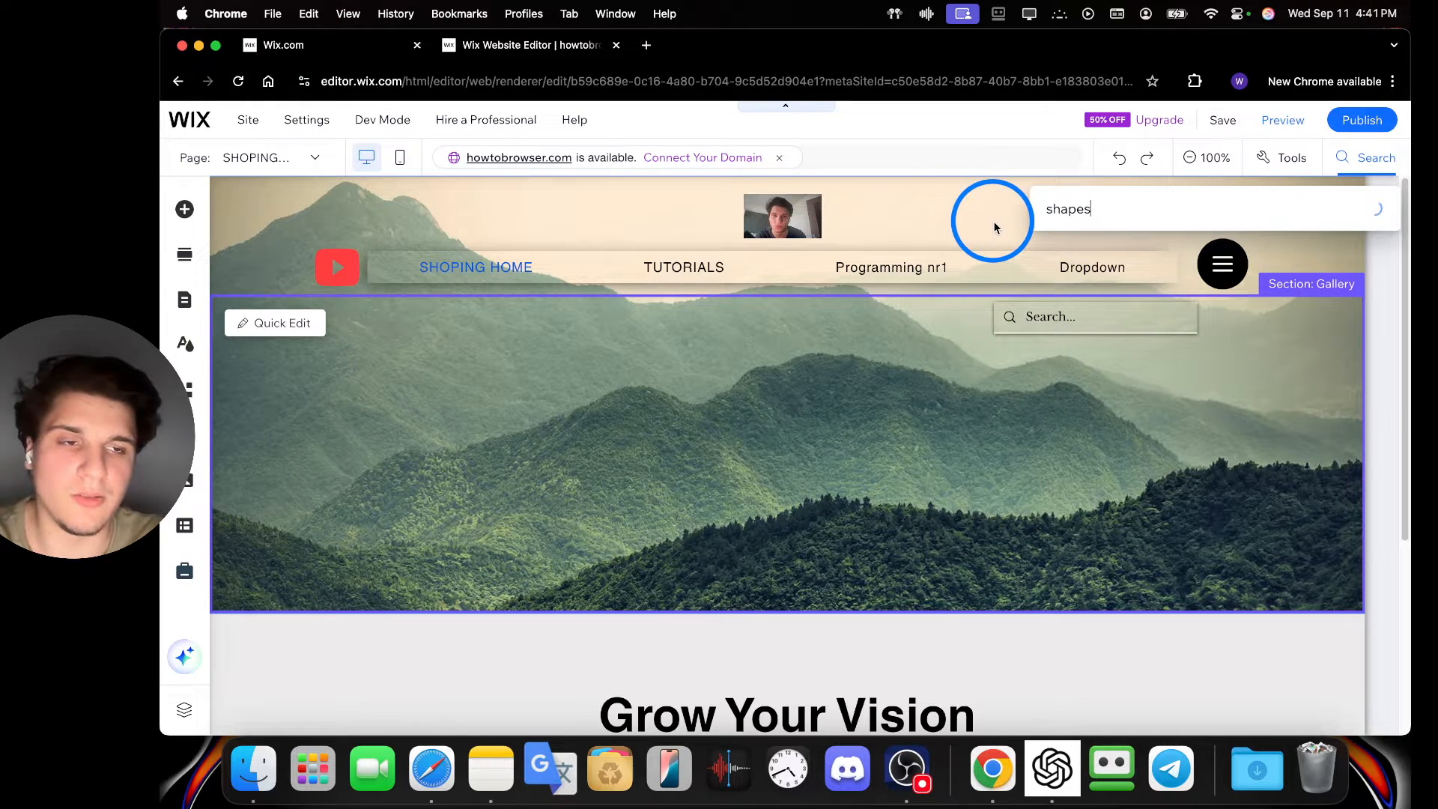
left_click(1137, 291)
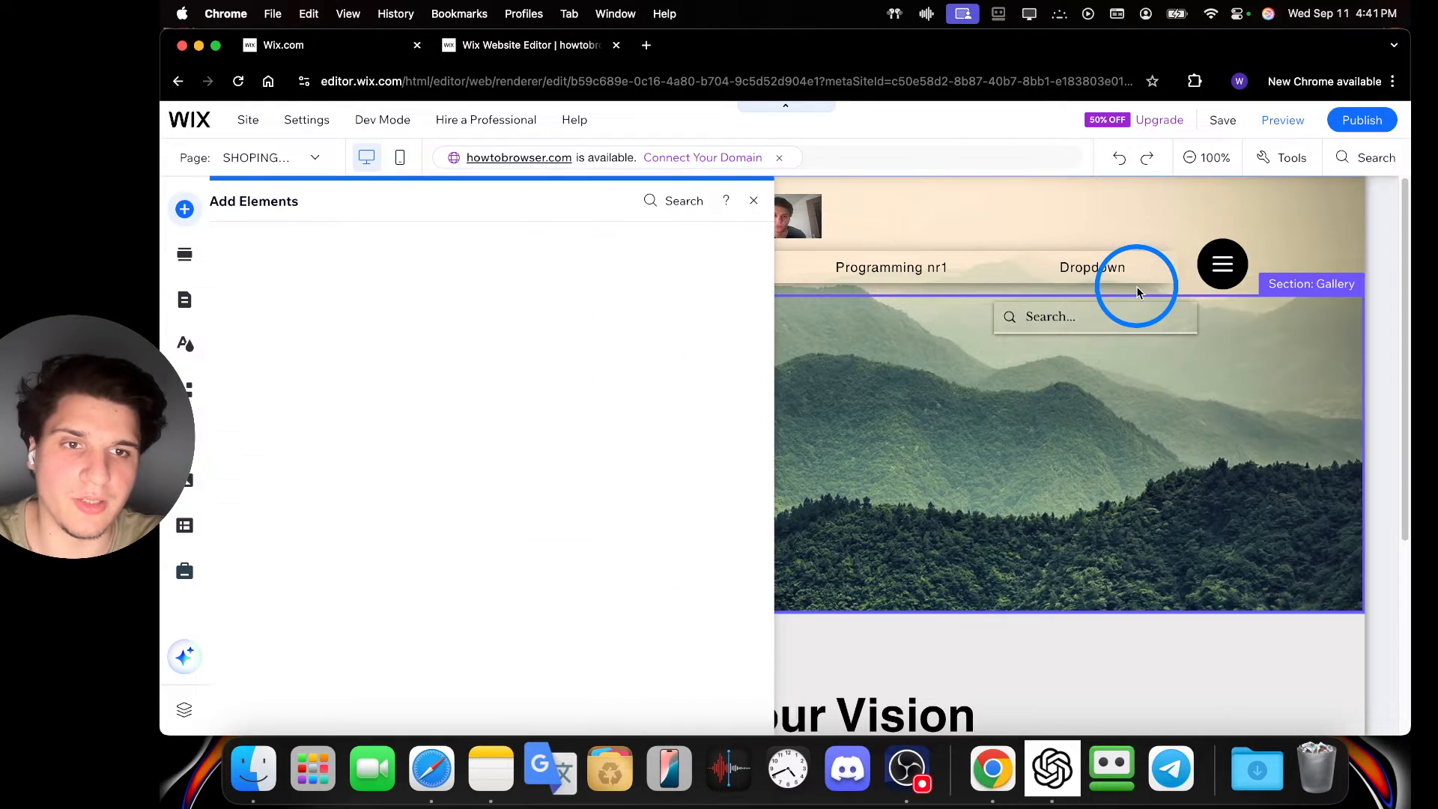
left_click(558, 288)
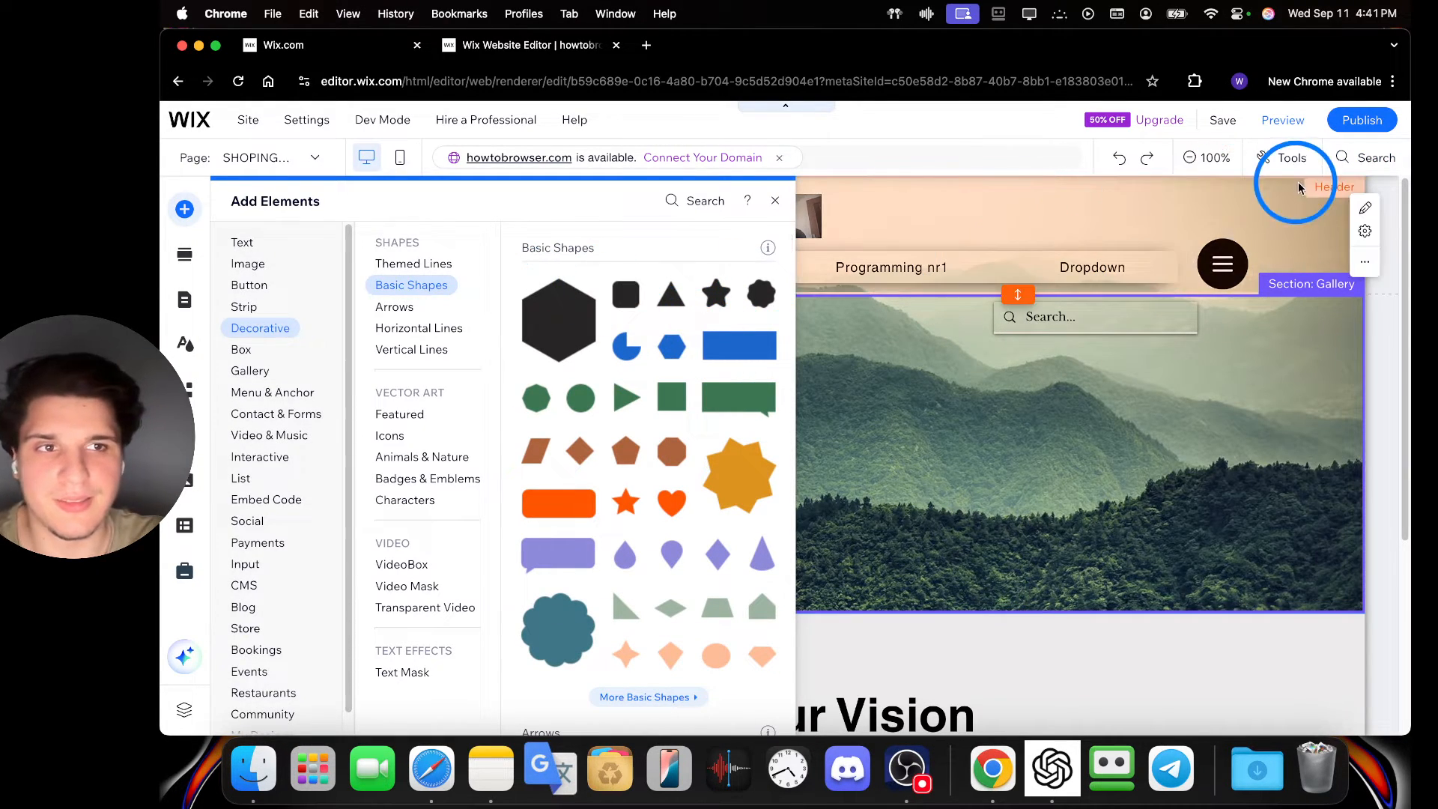
Reopen the editor search for "shapes" and go to the App Market from its app results.
left_click(1355, 161)
left_click(1357, 166)
left_click(1359, 166)
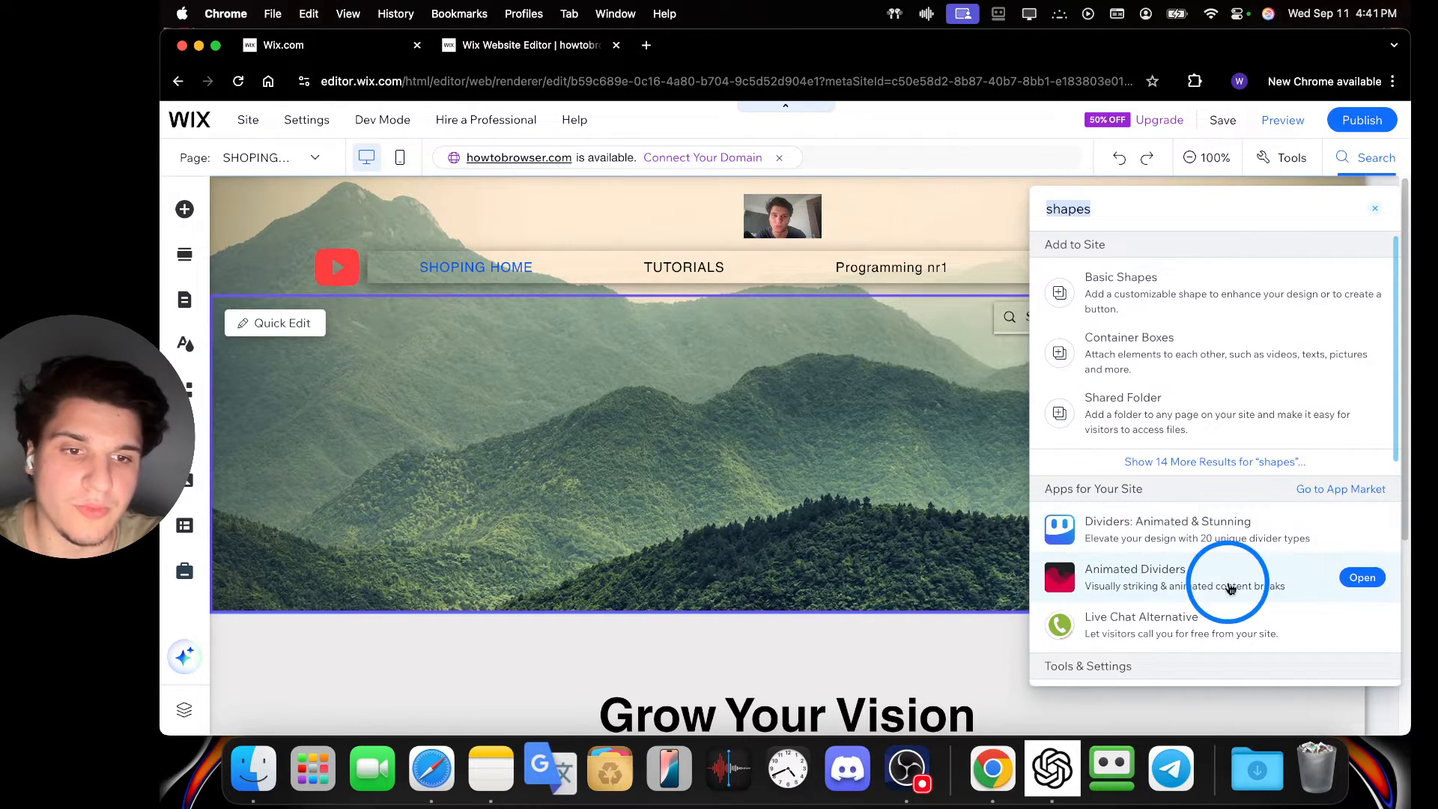
left_click(1336, 489)
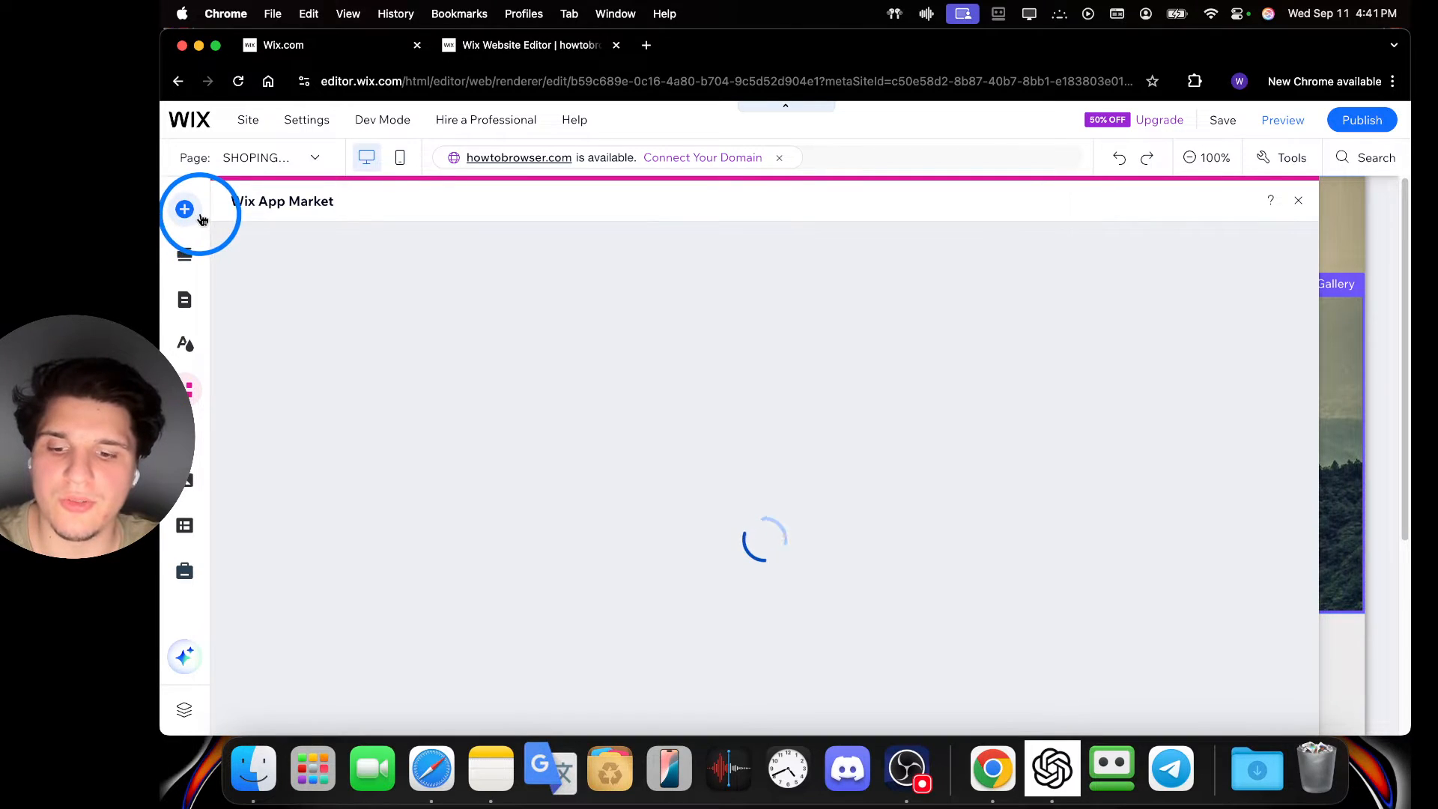
Switch to Pages, create a new document from the Blank template and shift its window aside.
key("alt+space")
type("pages")
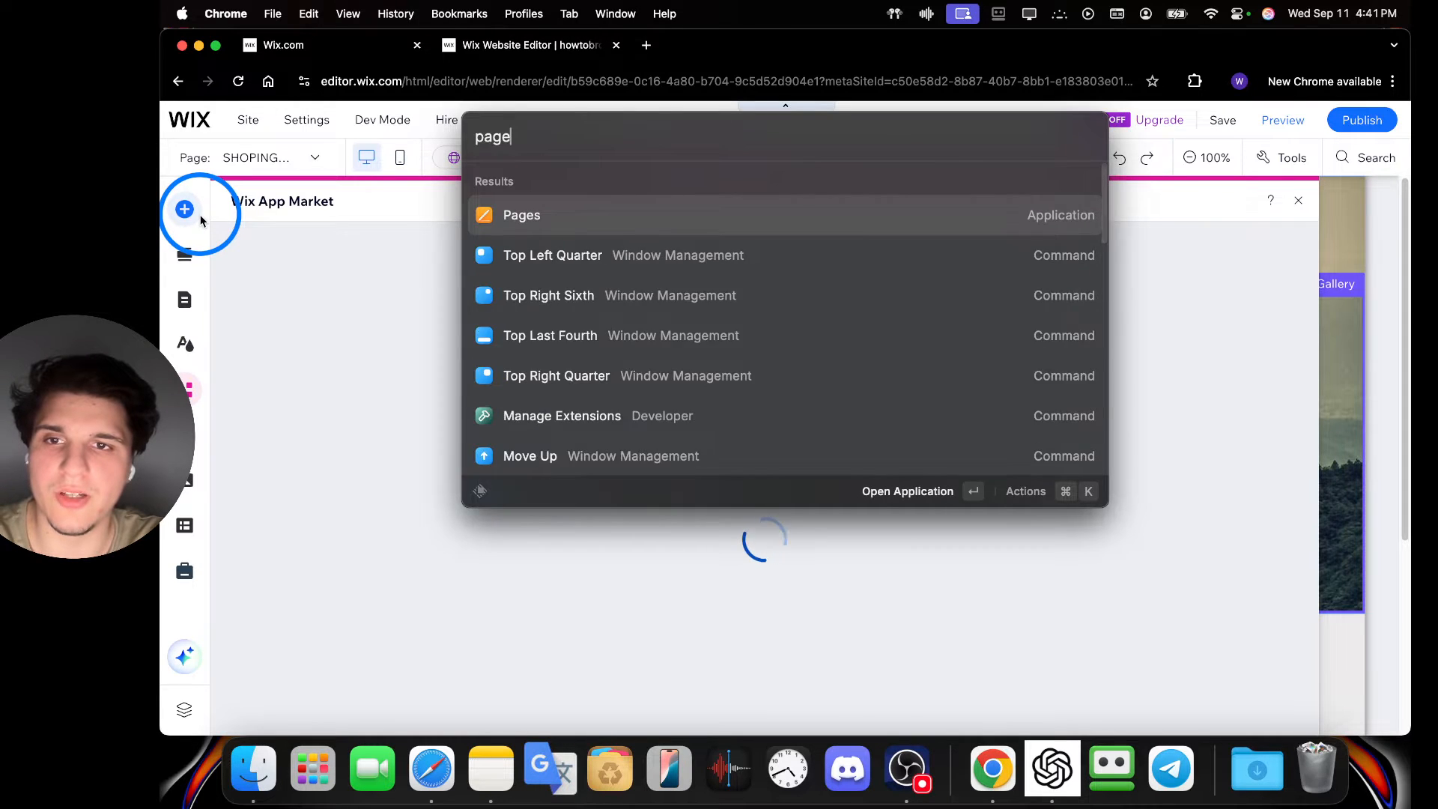
key("Return")
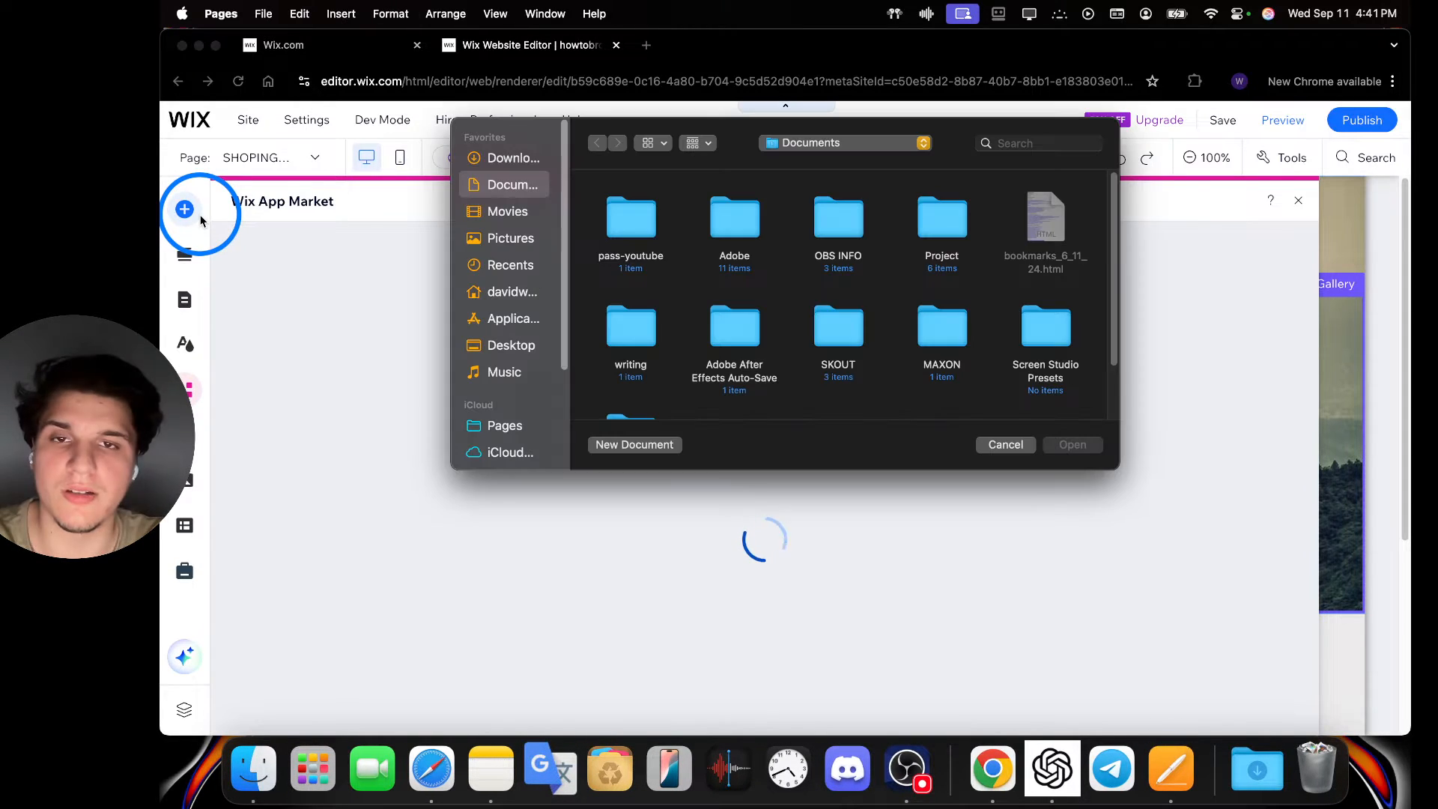
left_click(654, 443)
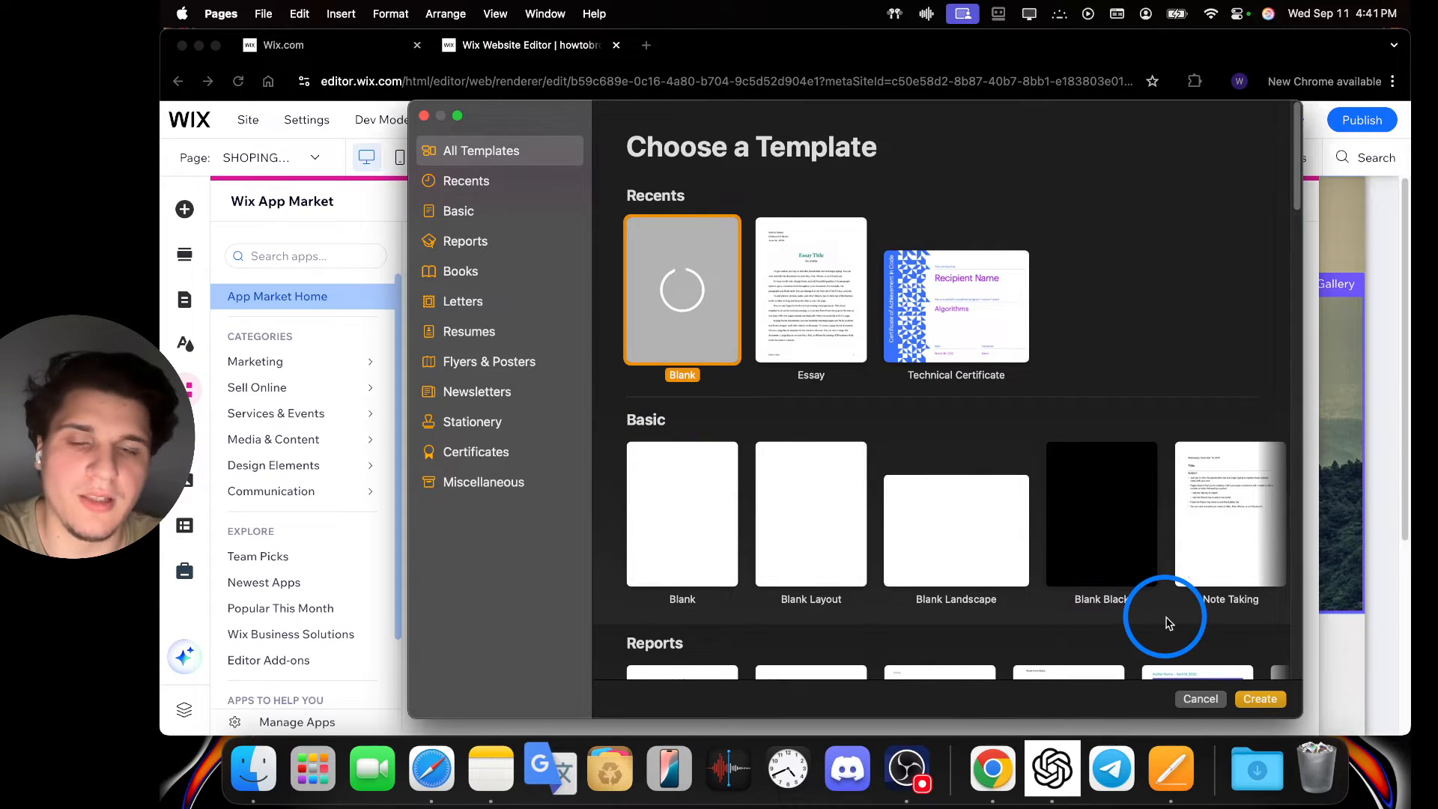
key("Return")
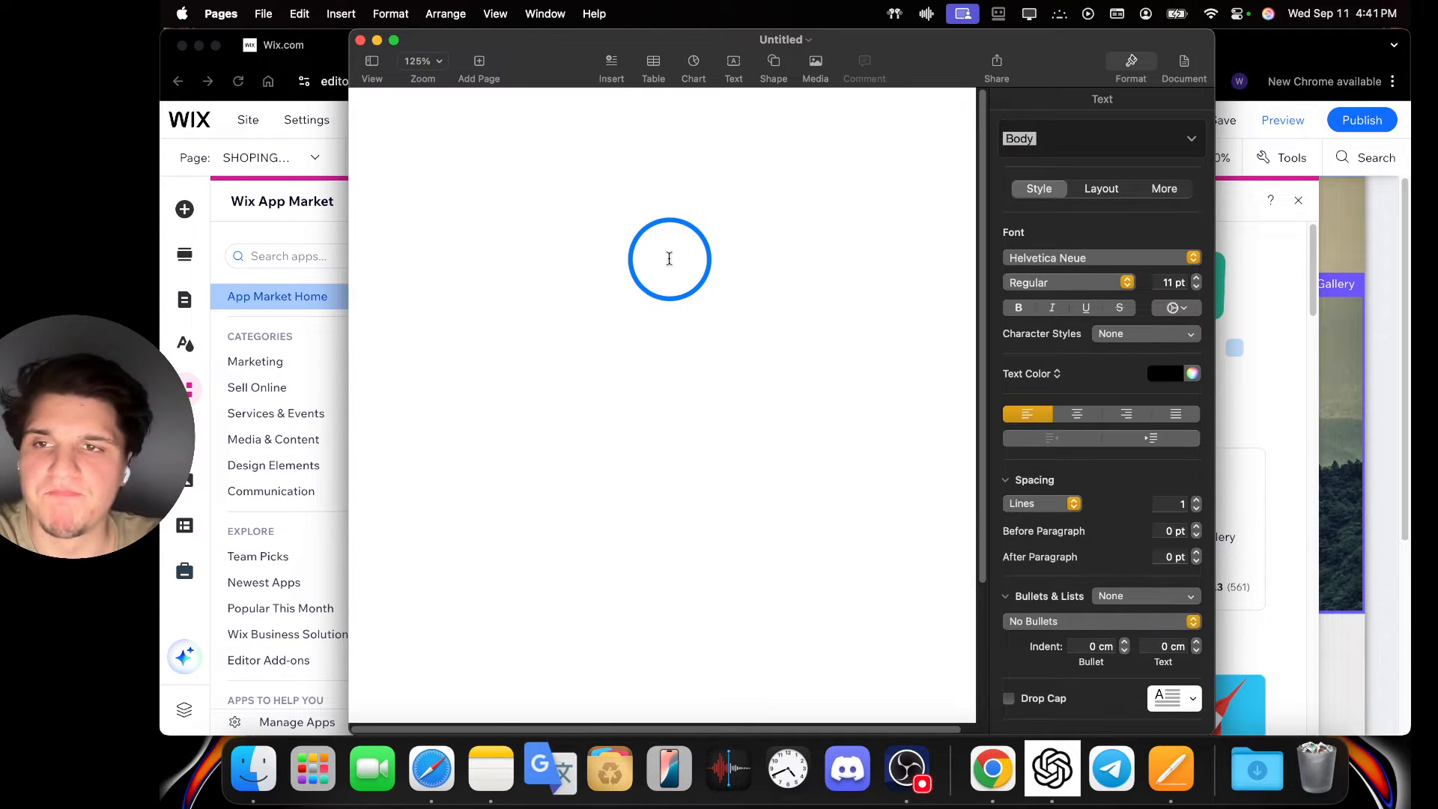
left_click_drag(575, 59, 1156, 152)
Return to the Wix App Market and search its apps for "shapes".
left_click(673, 350)
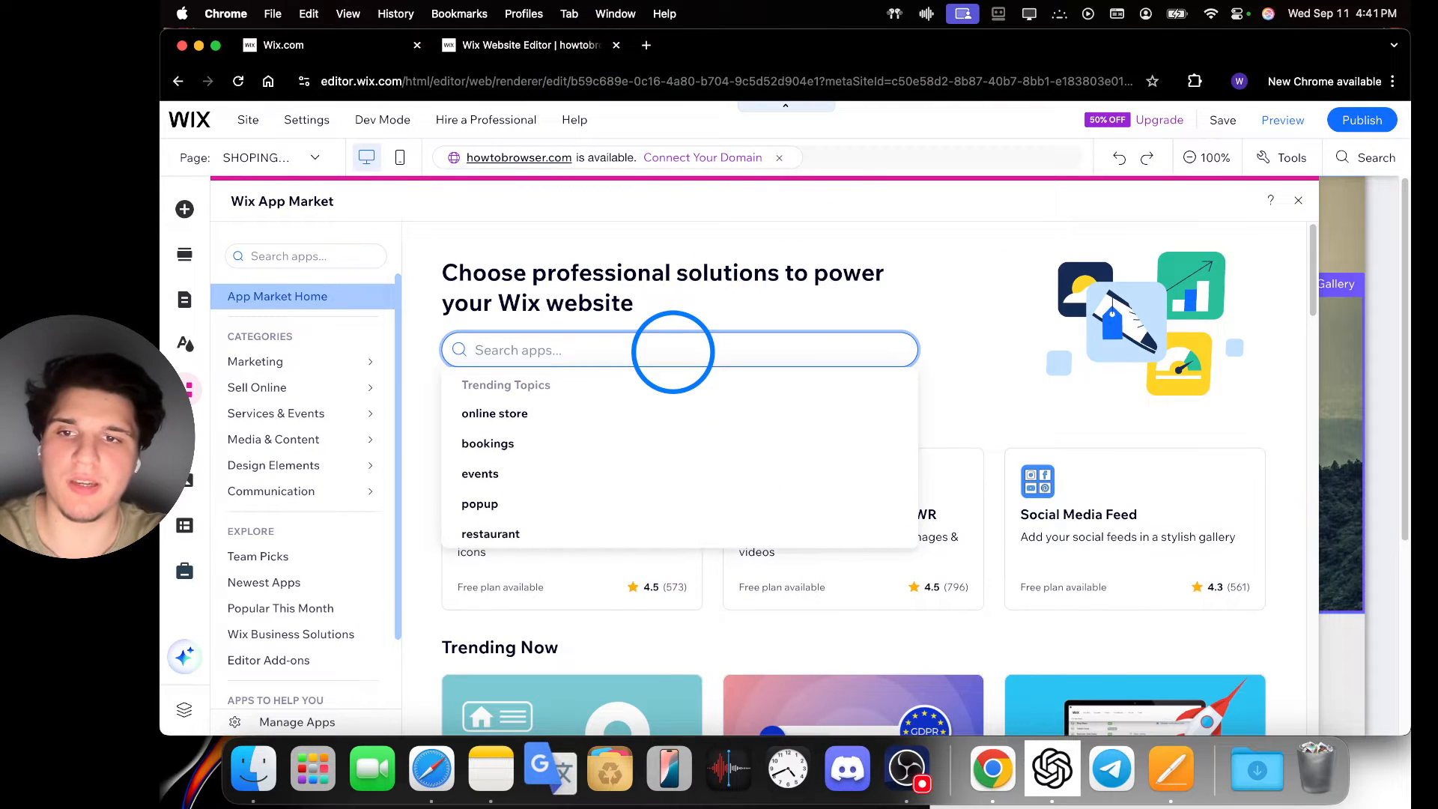
type("shopify")
key("Return")
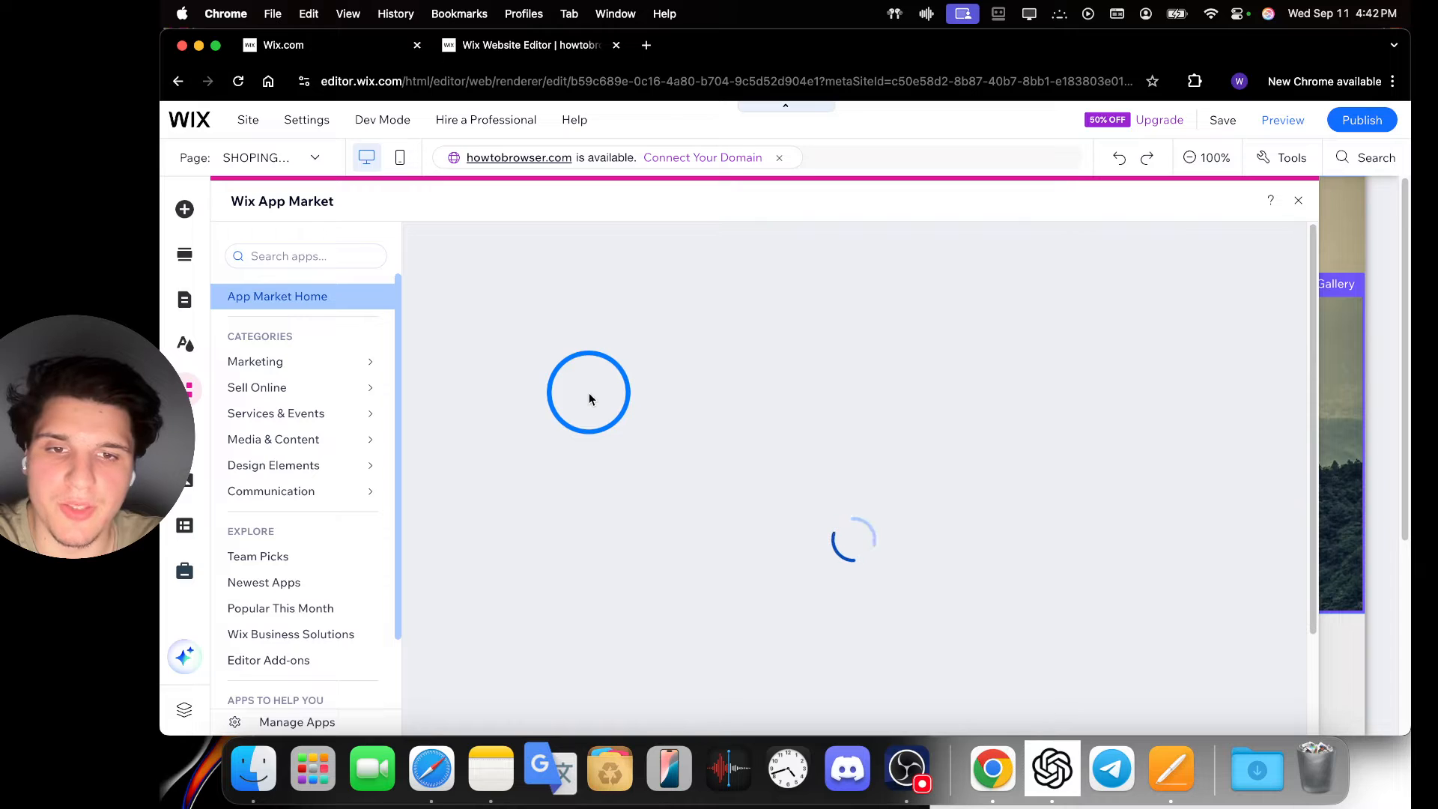
Switch to Pages, insert a basic circle shape and shift the document window slightly aside.
left_click(1171, 767)
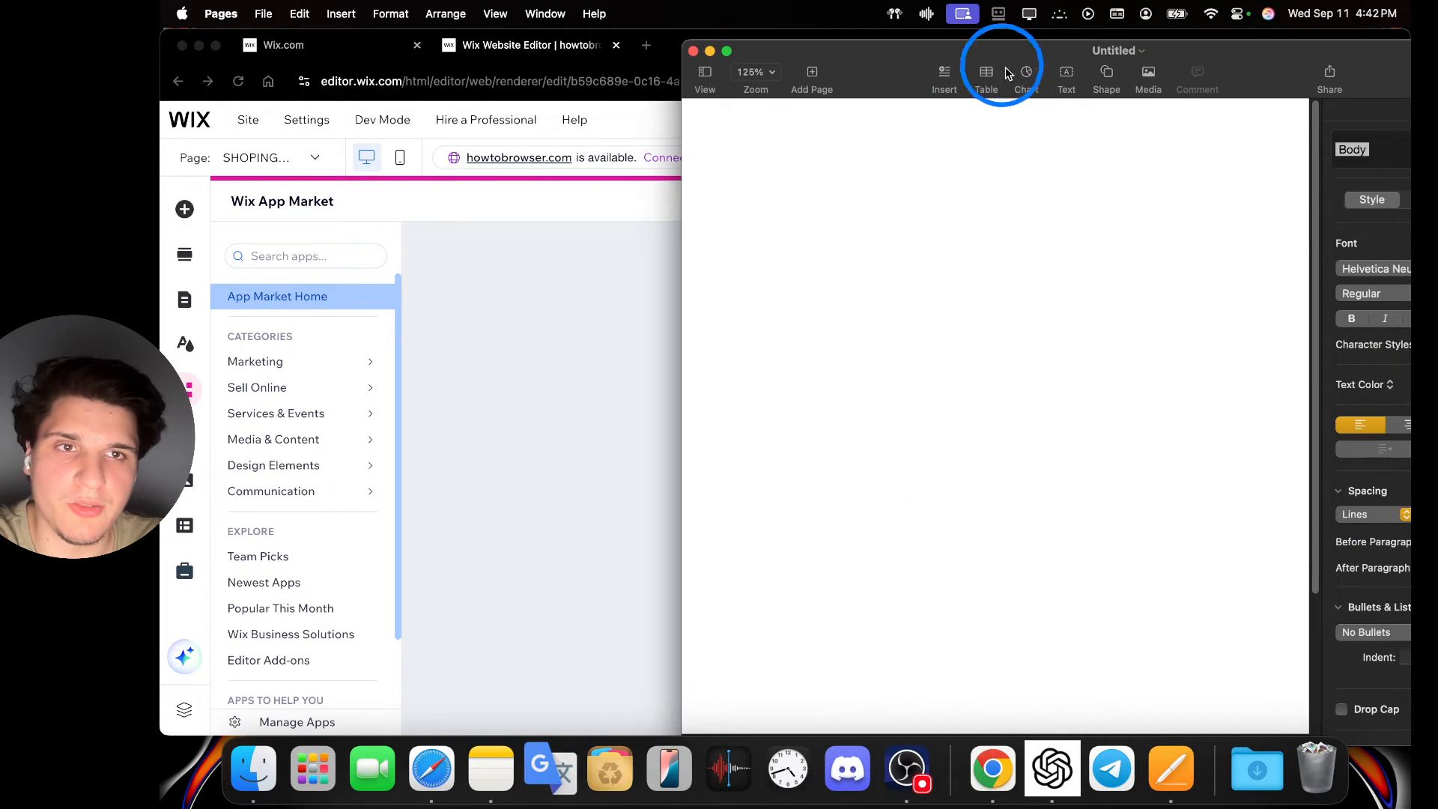
left_click(1113, 81)
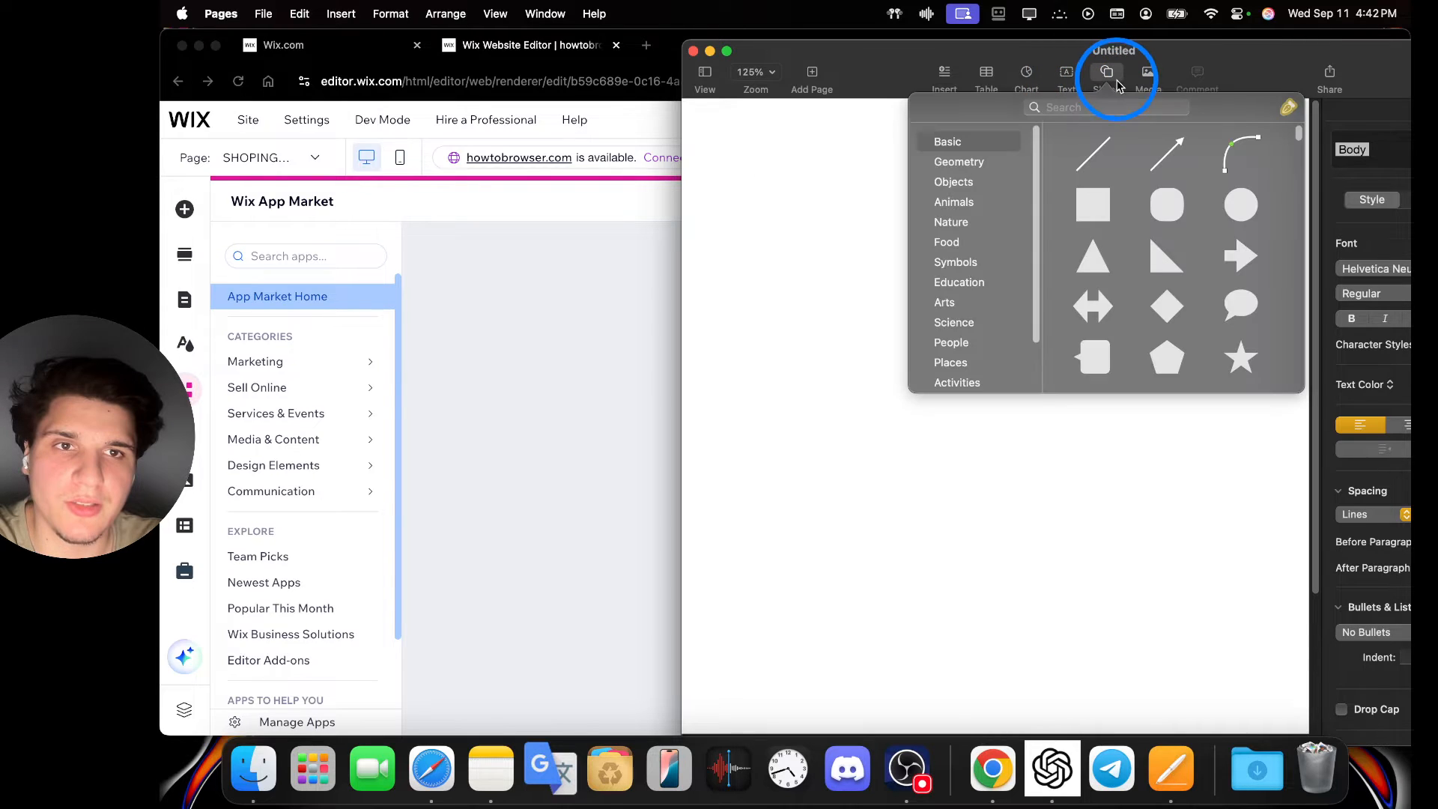
left_click(1231, 202)
left_click_drag(1001, 225, 924, 225)
left_click_drag(902, 55, 873, 55)
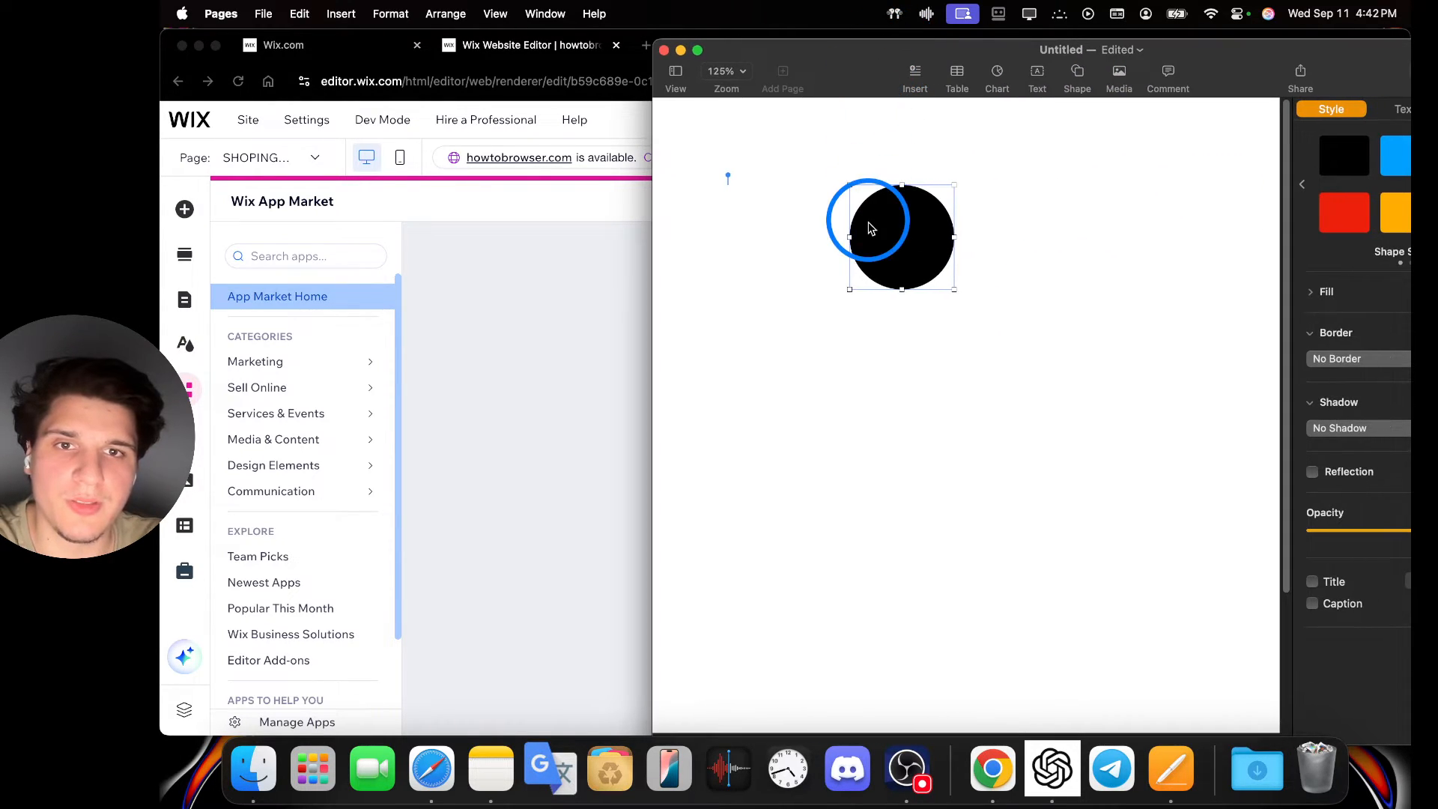
right_click(876, 228)
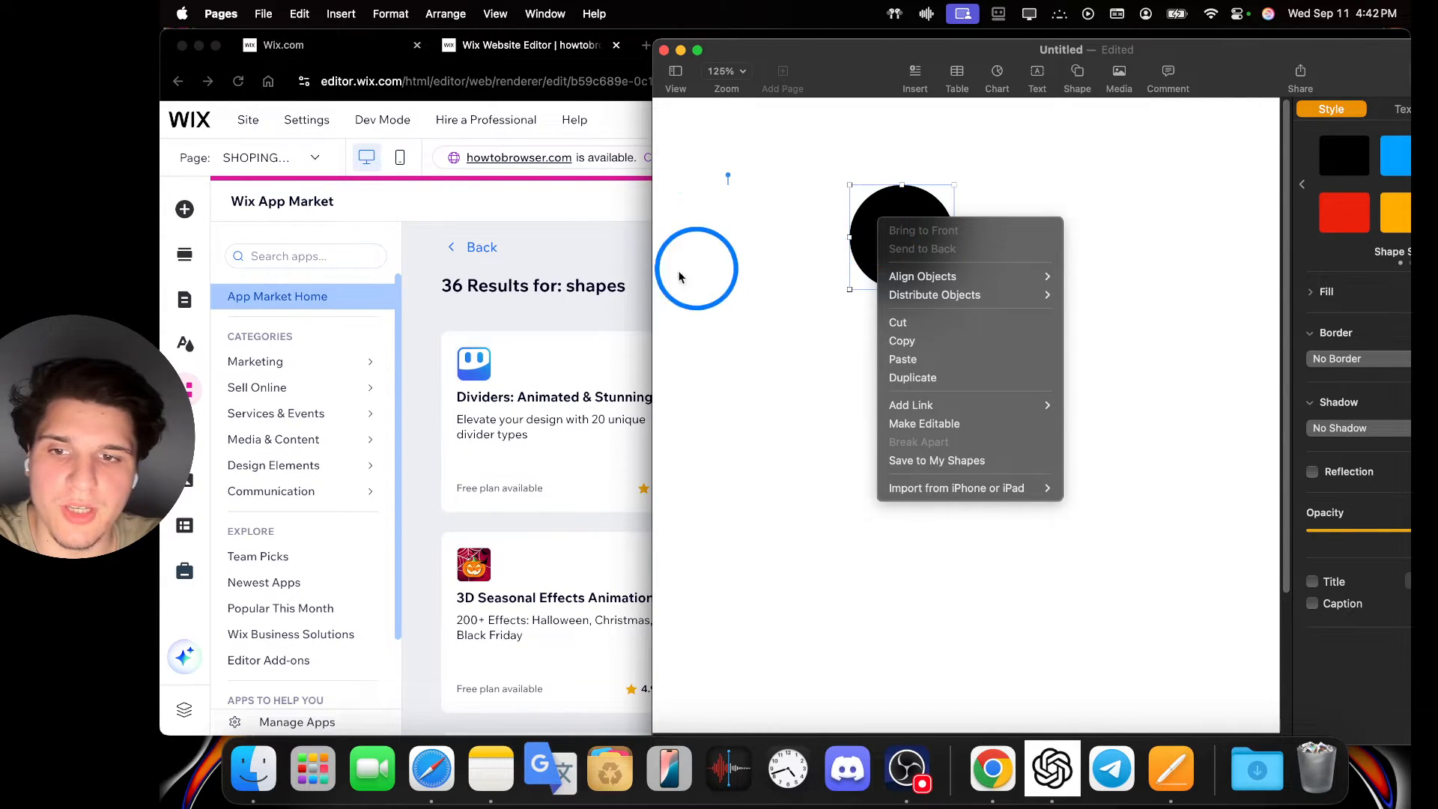
Return to Wix, look through the App Market results for "shapes" and close the App Market.
left_click(640, 273)
scroll(1086, 472, "down", 5)
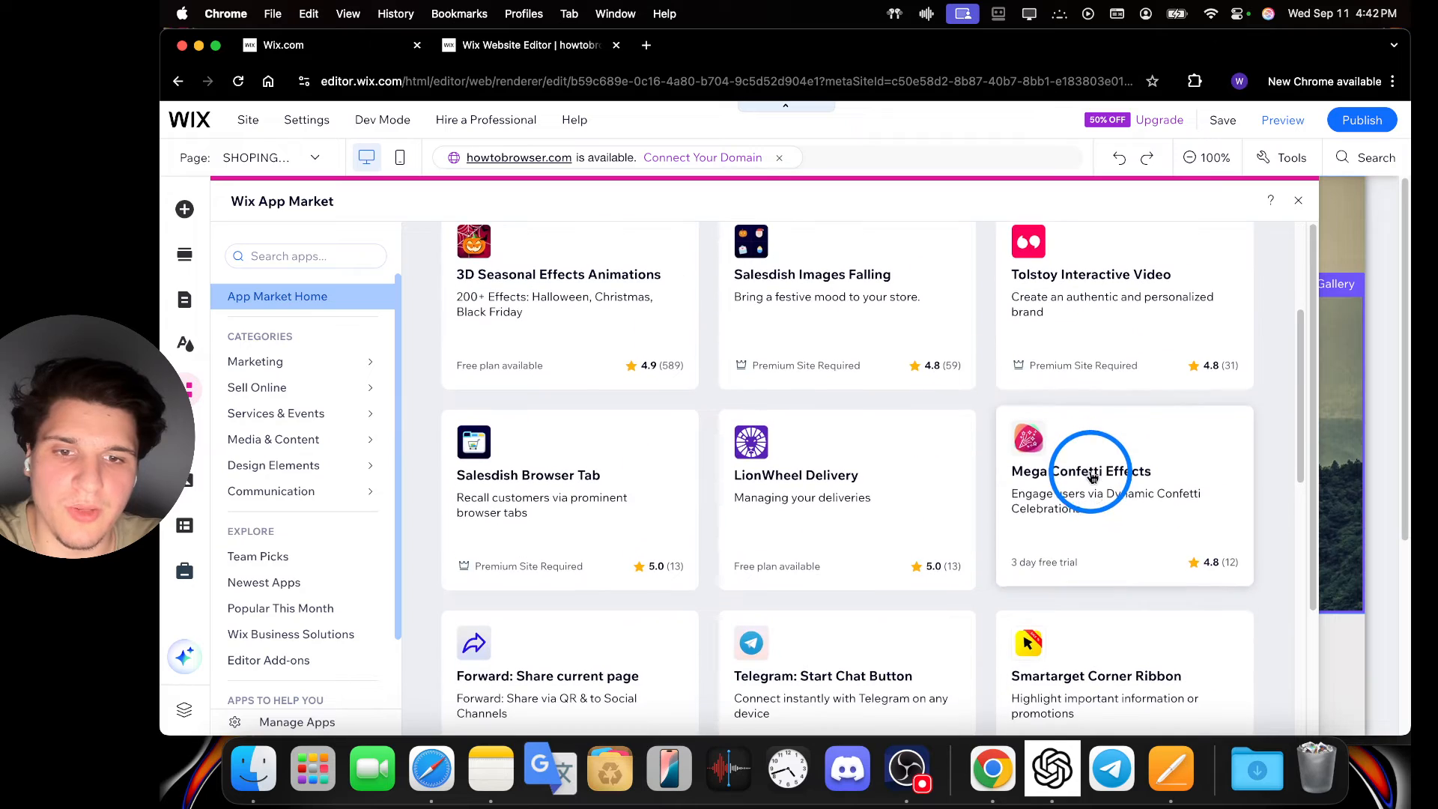
scroll(581, 472, "up", 2)
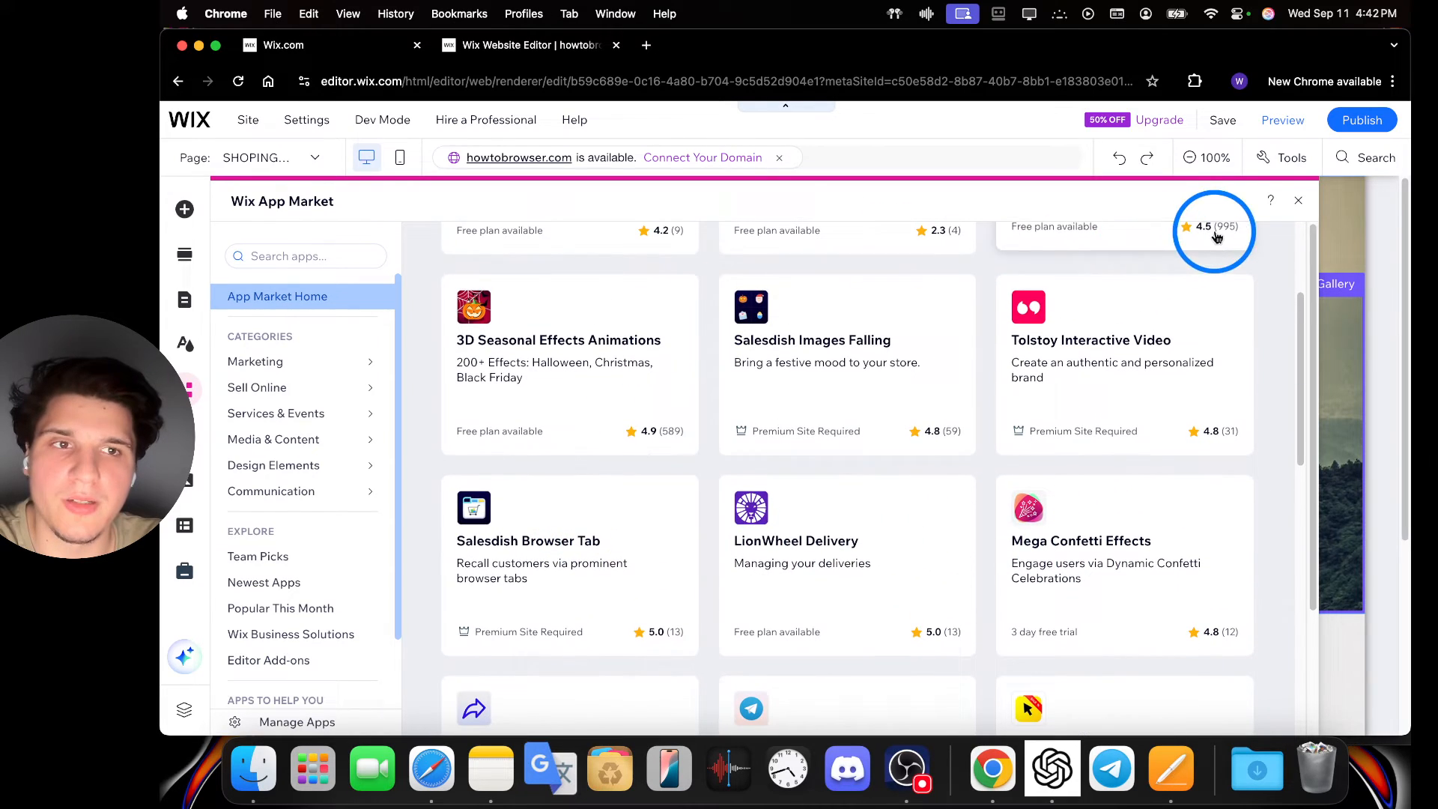
left_click(1298, 200)
In Pages, make the circle editable and pull its top point far down and to the right to form a curved blob.
left_click(1172, 766)
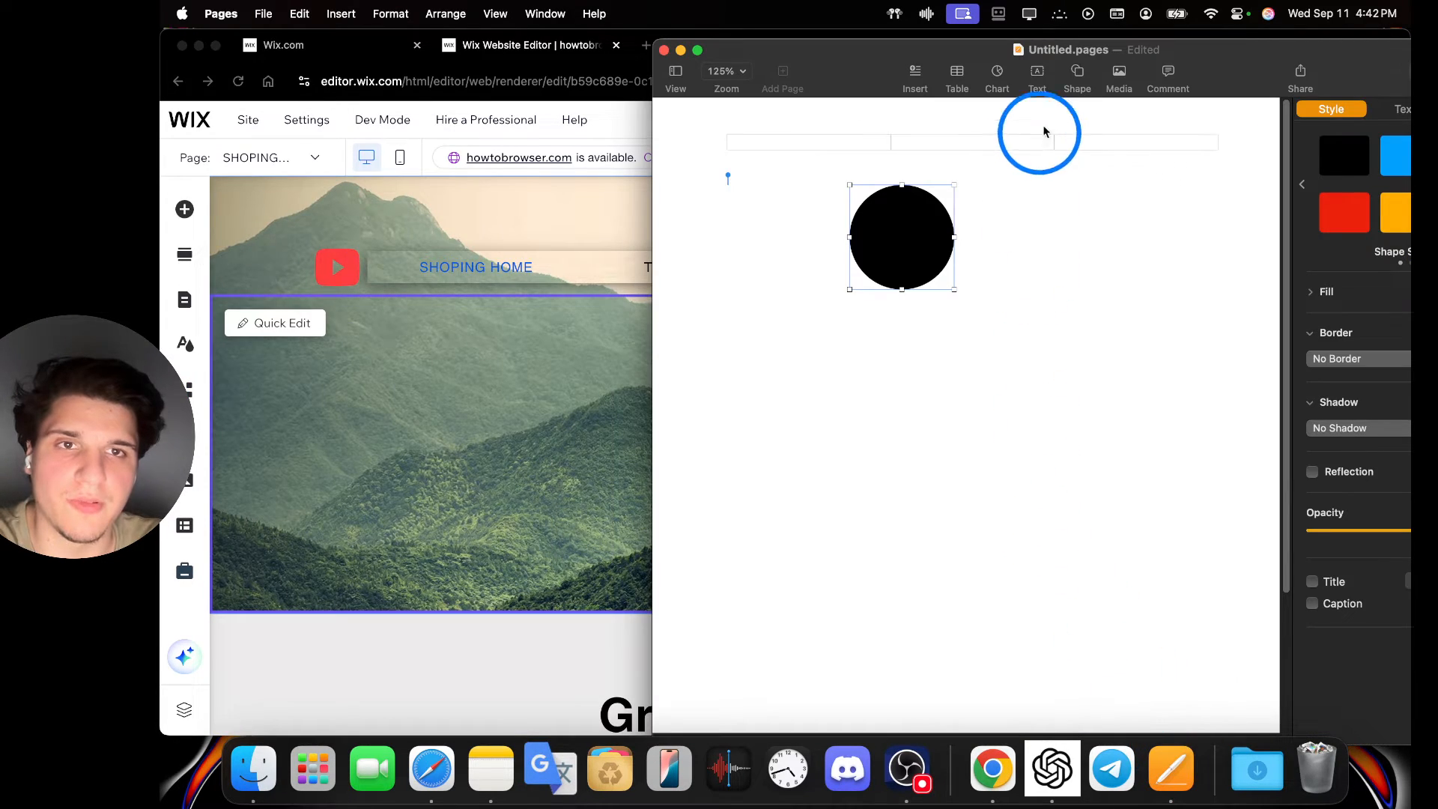
double_click(931, 49)
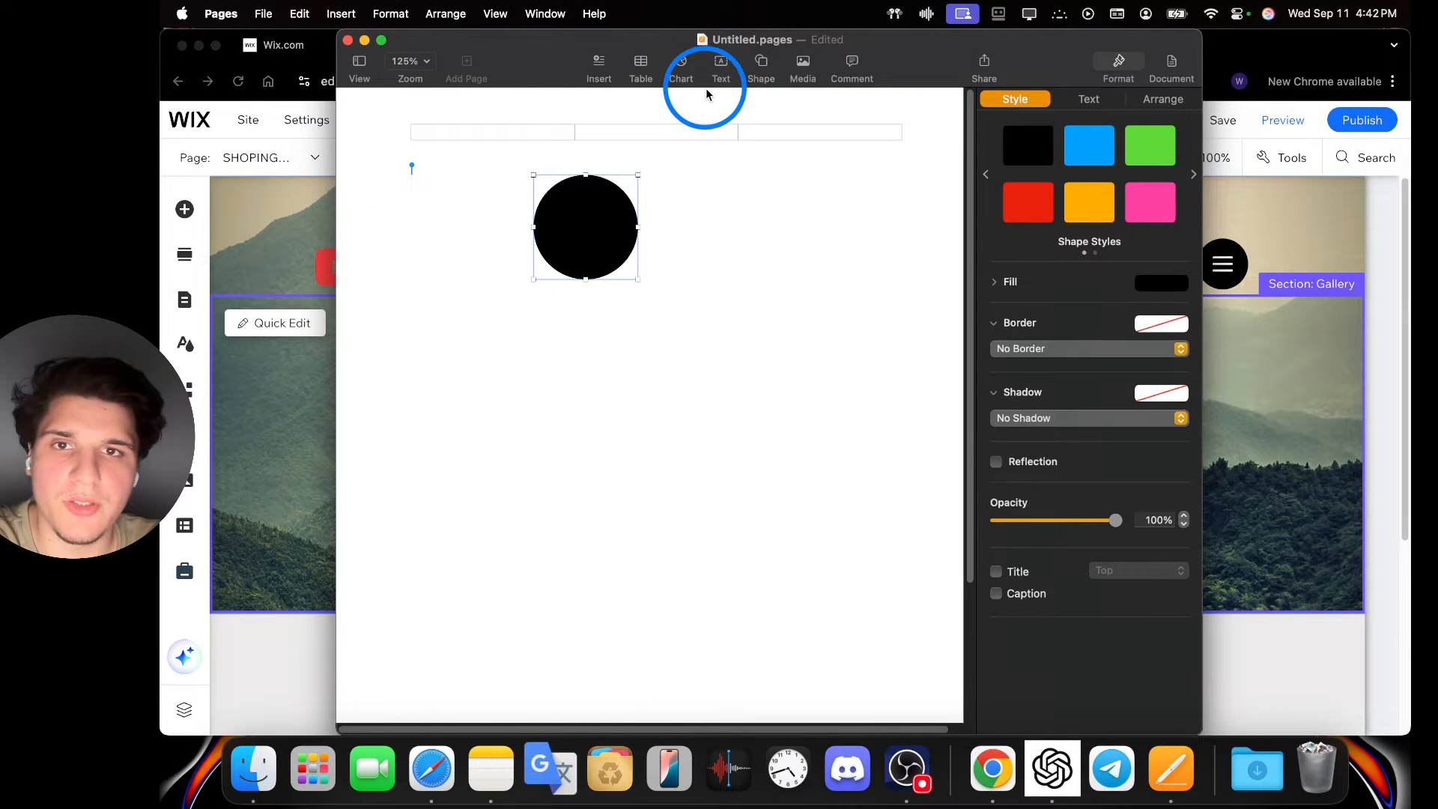
left_click(412, 17)
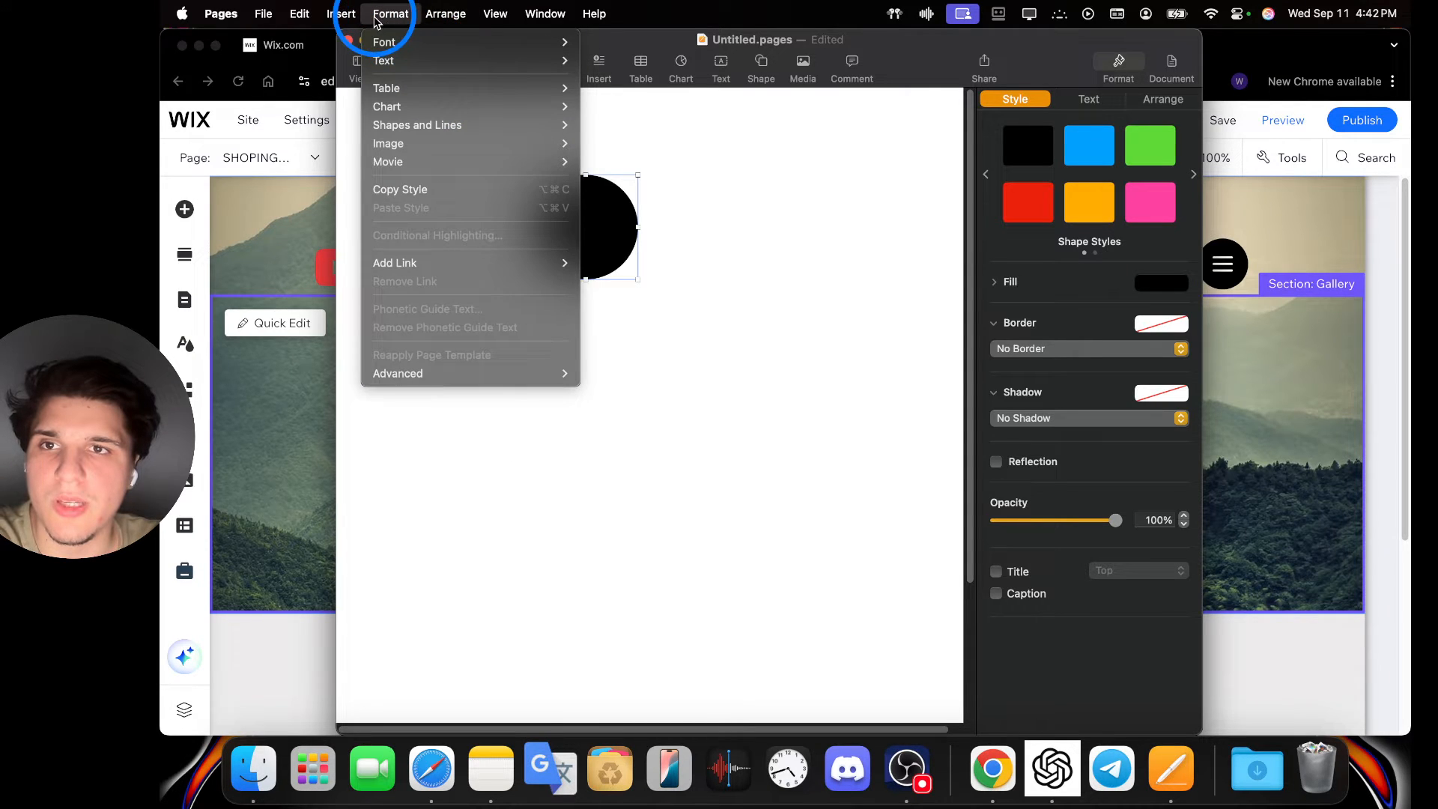
mouse_move(420, 134)
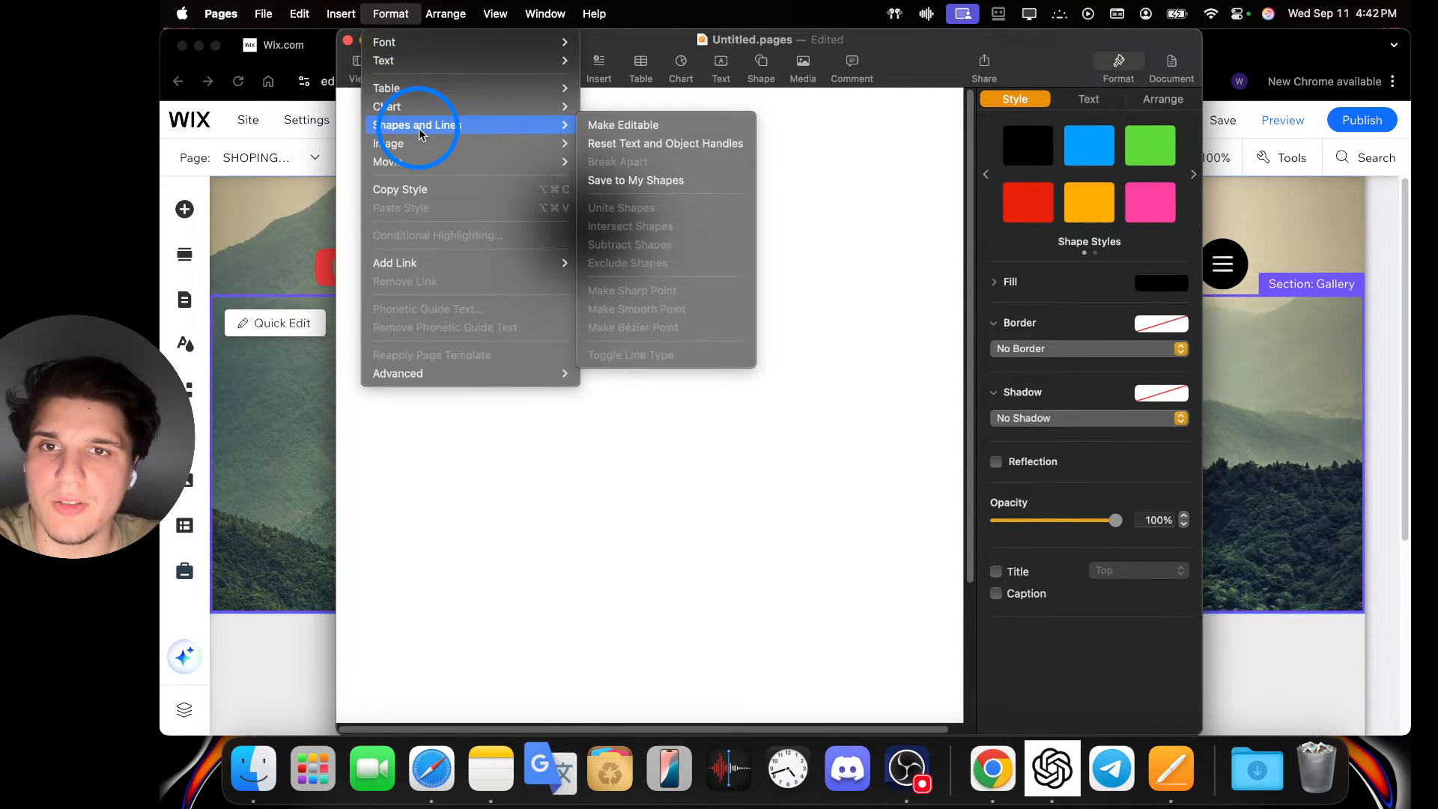
left_click(592, 126)
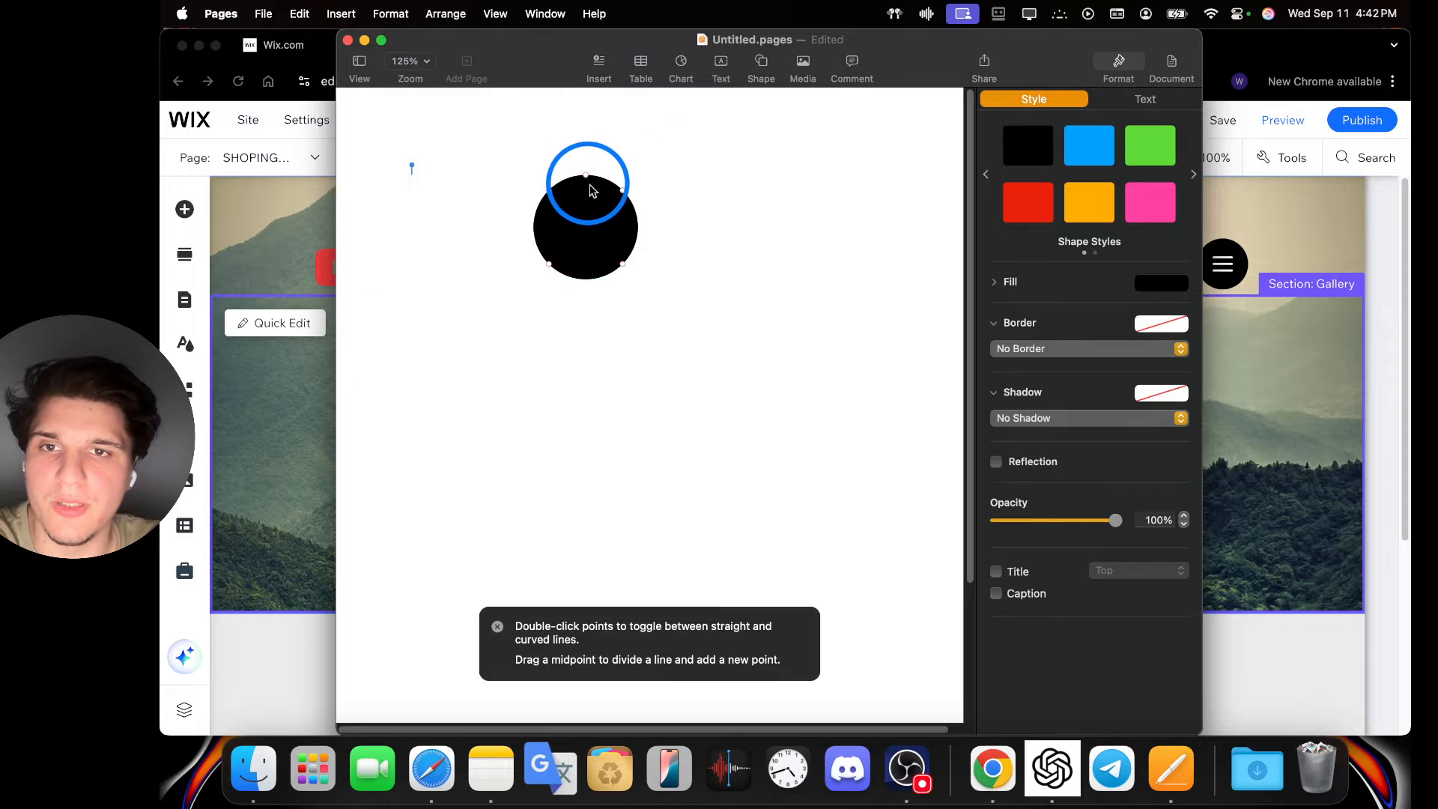
left_click_drag(588, 177, 725, 444)
left_click(695, 279)
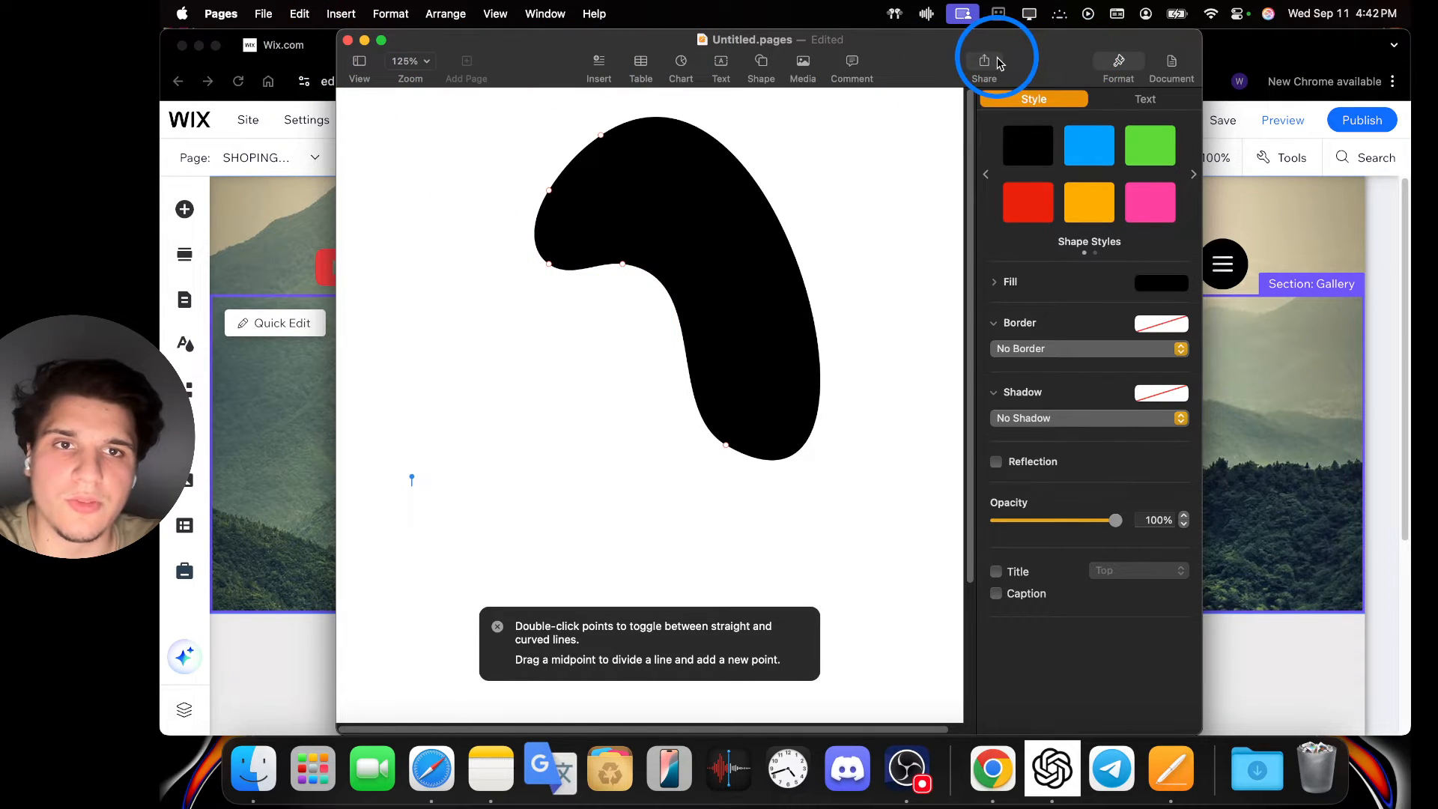
key("super+s")
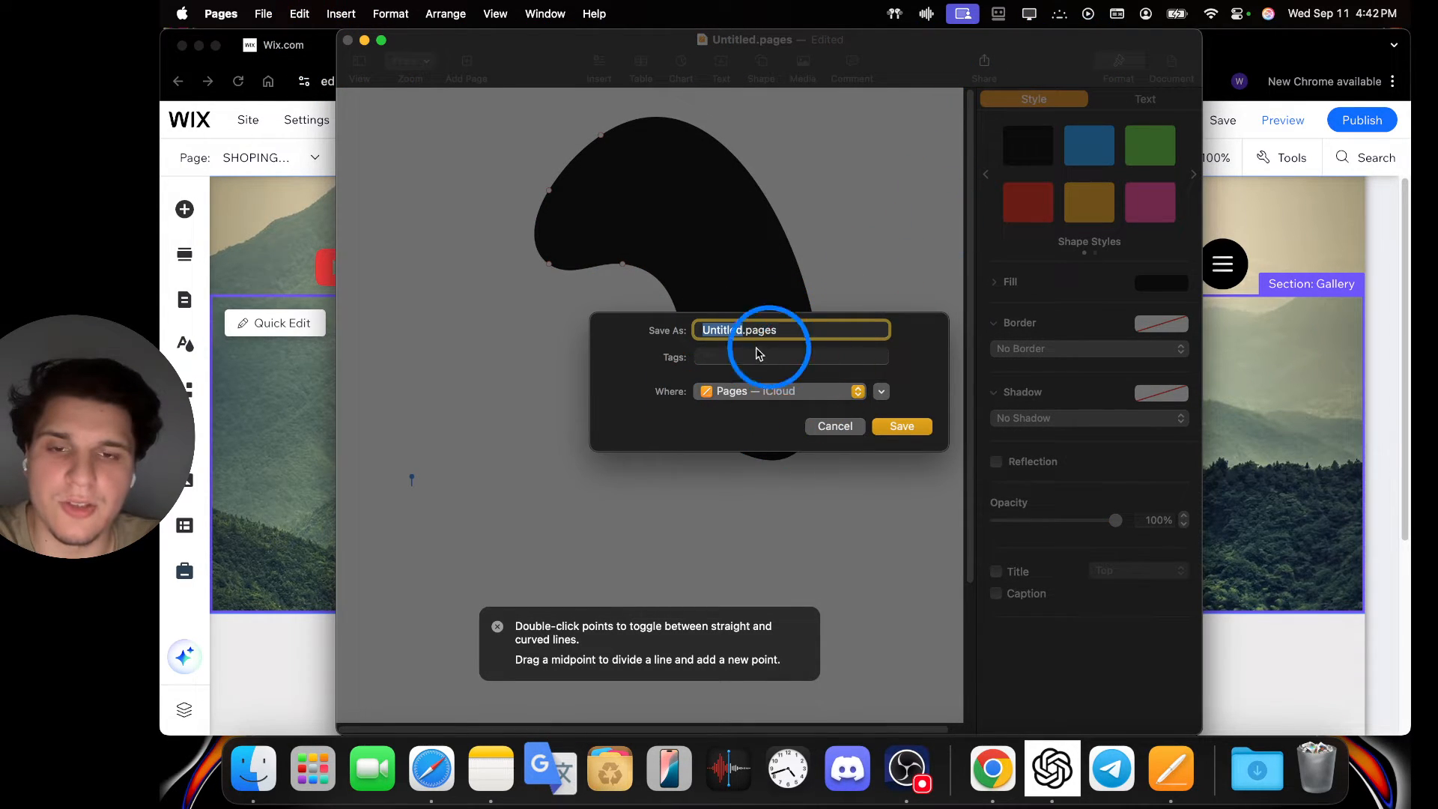
left_click(809, 393)
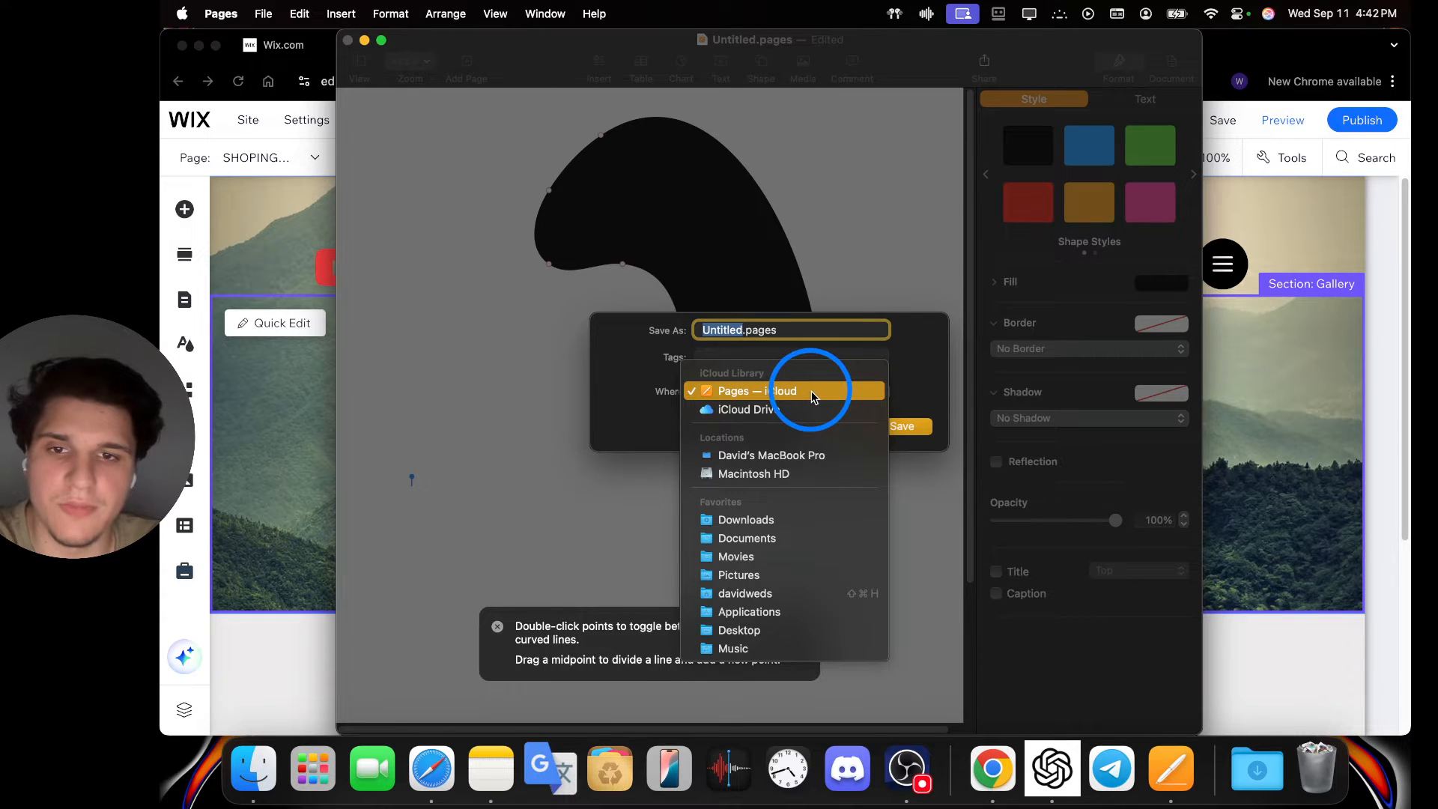
left_click(814, 397)
left_click(731, 391)
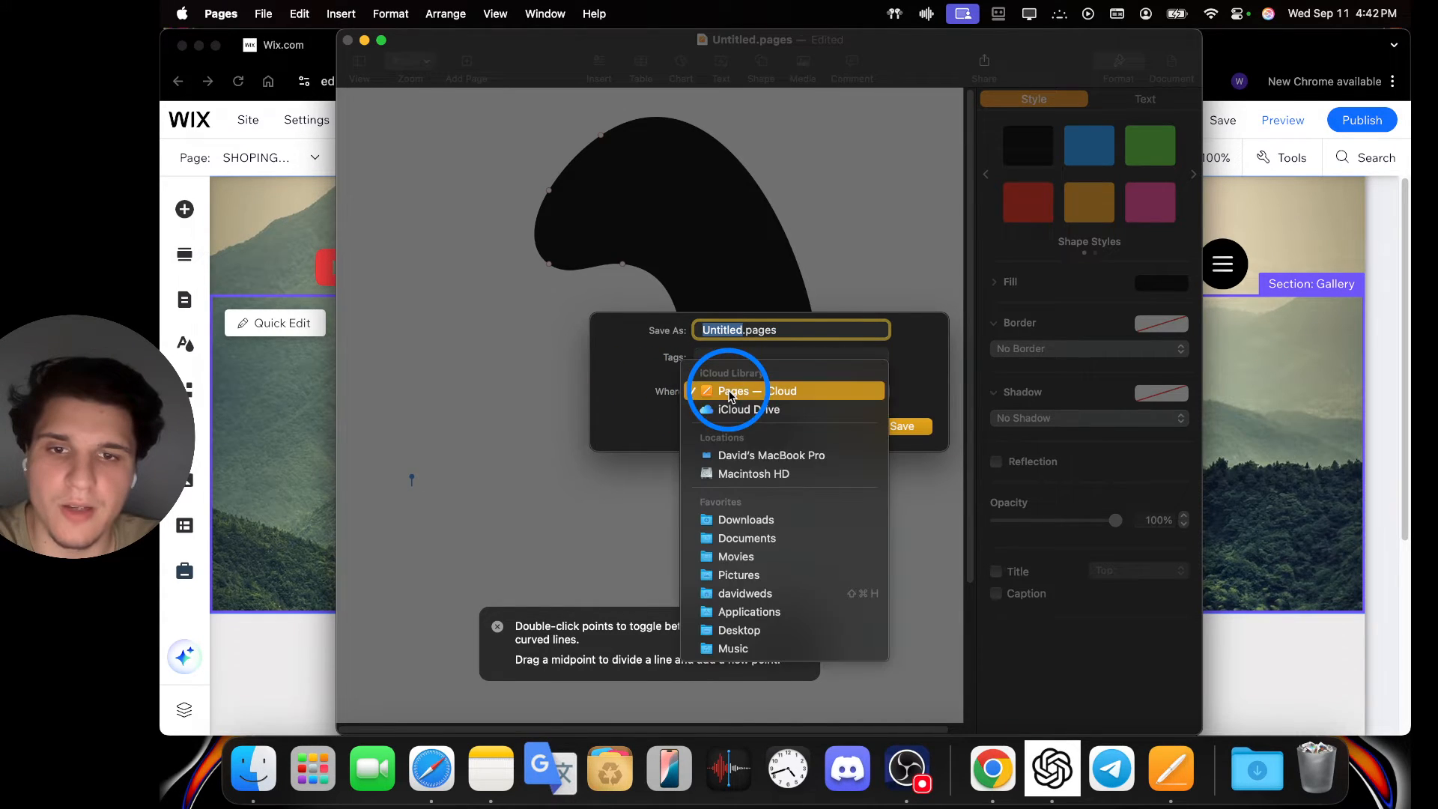
left_click(834, 517)
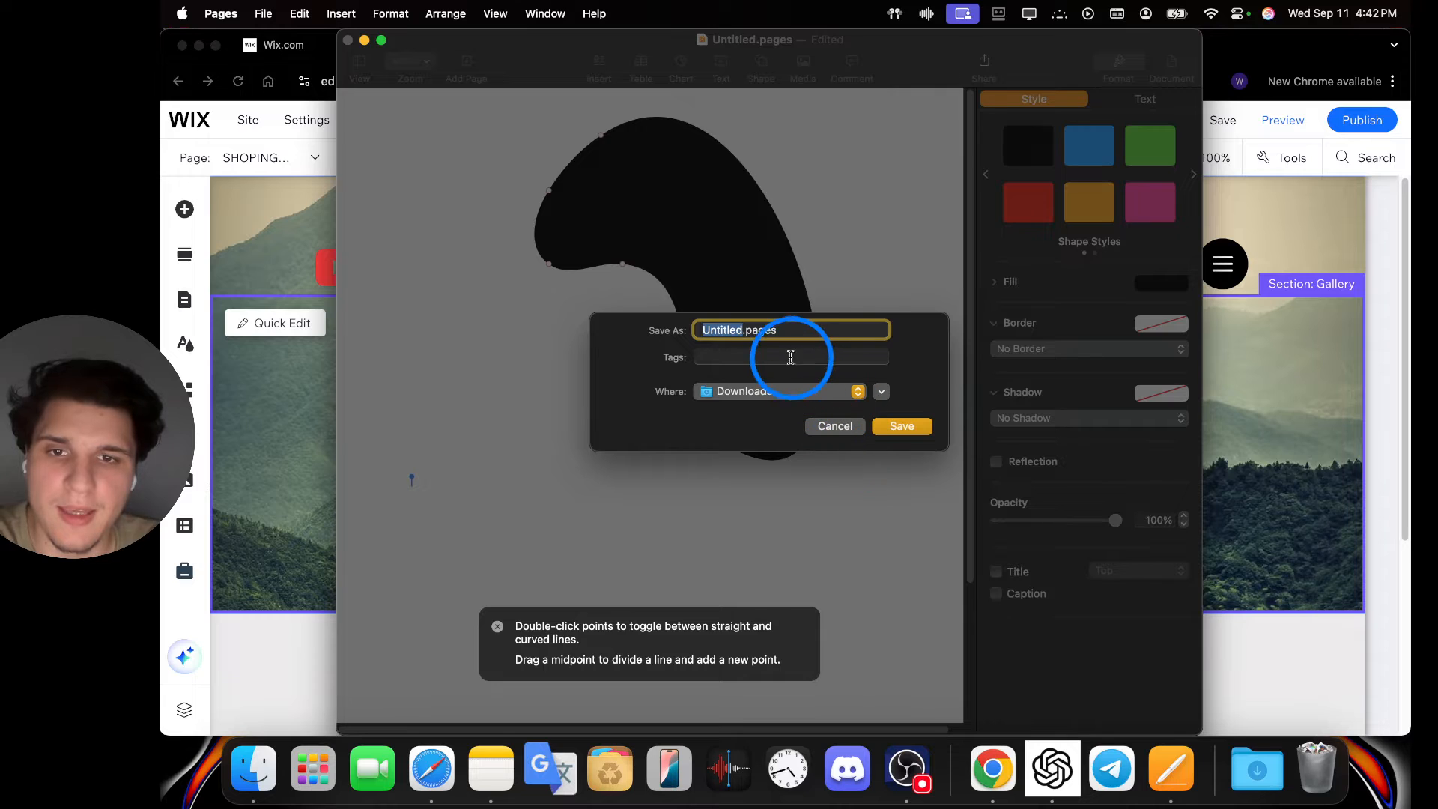
left_click(834, 427)
Export the Pages document as Untitled.pdf to the Downloads folder with Good image quality.
left_click(263, 13)
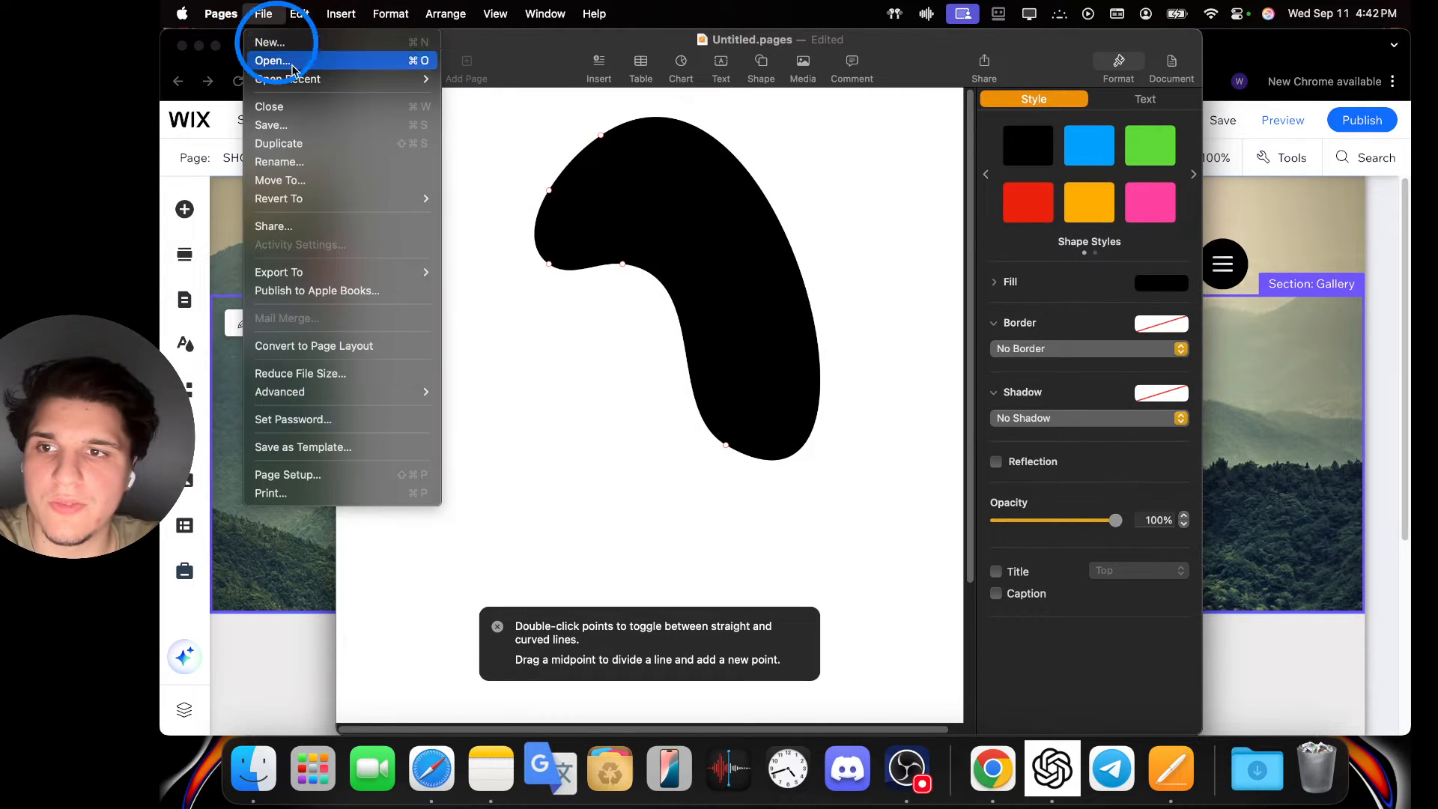
mouse_move(347, 274)
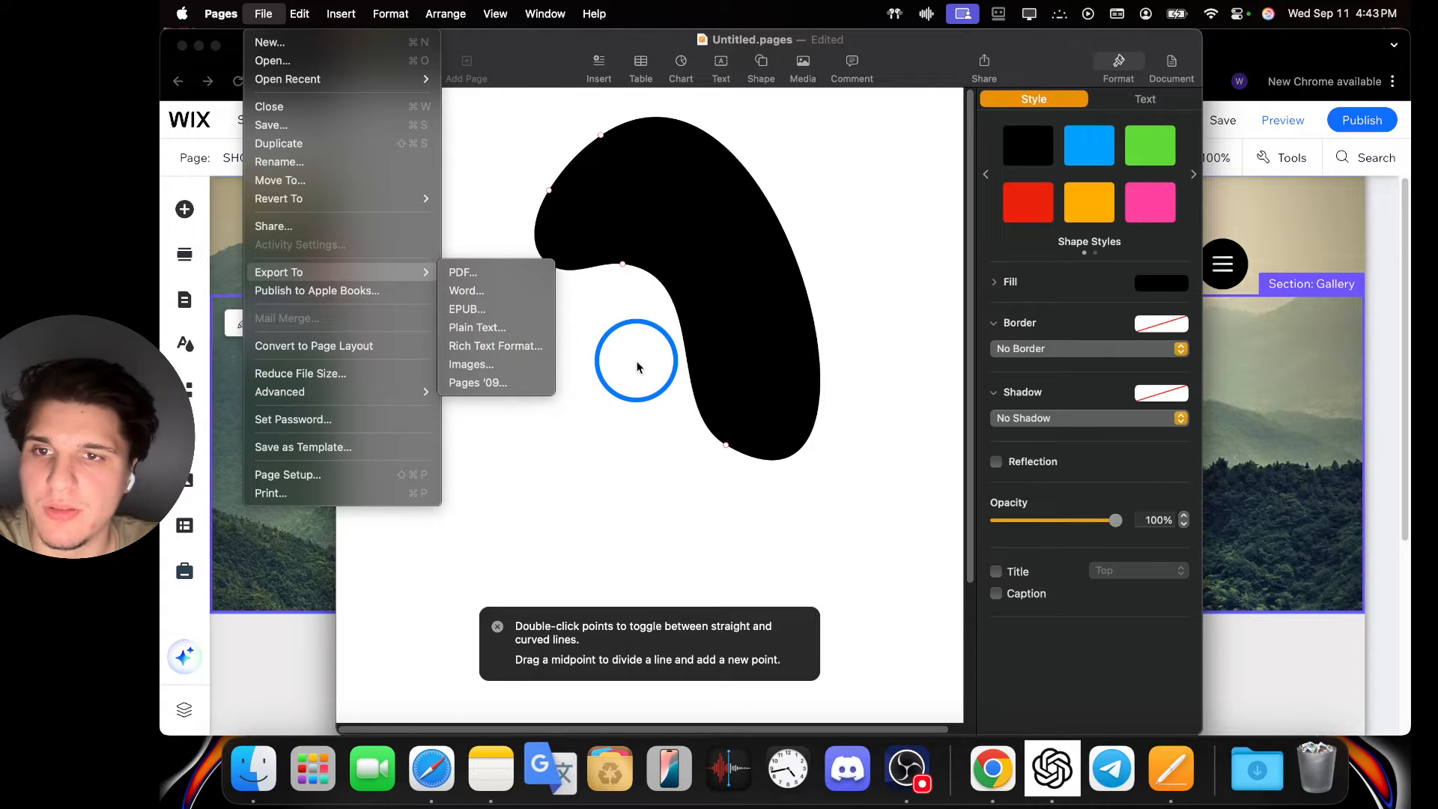
left_click(519, 274)
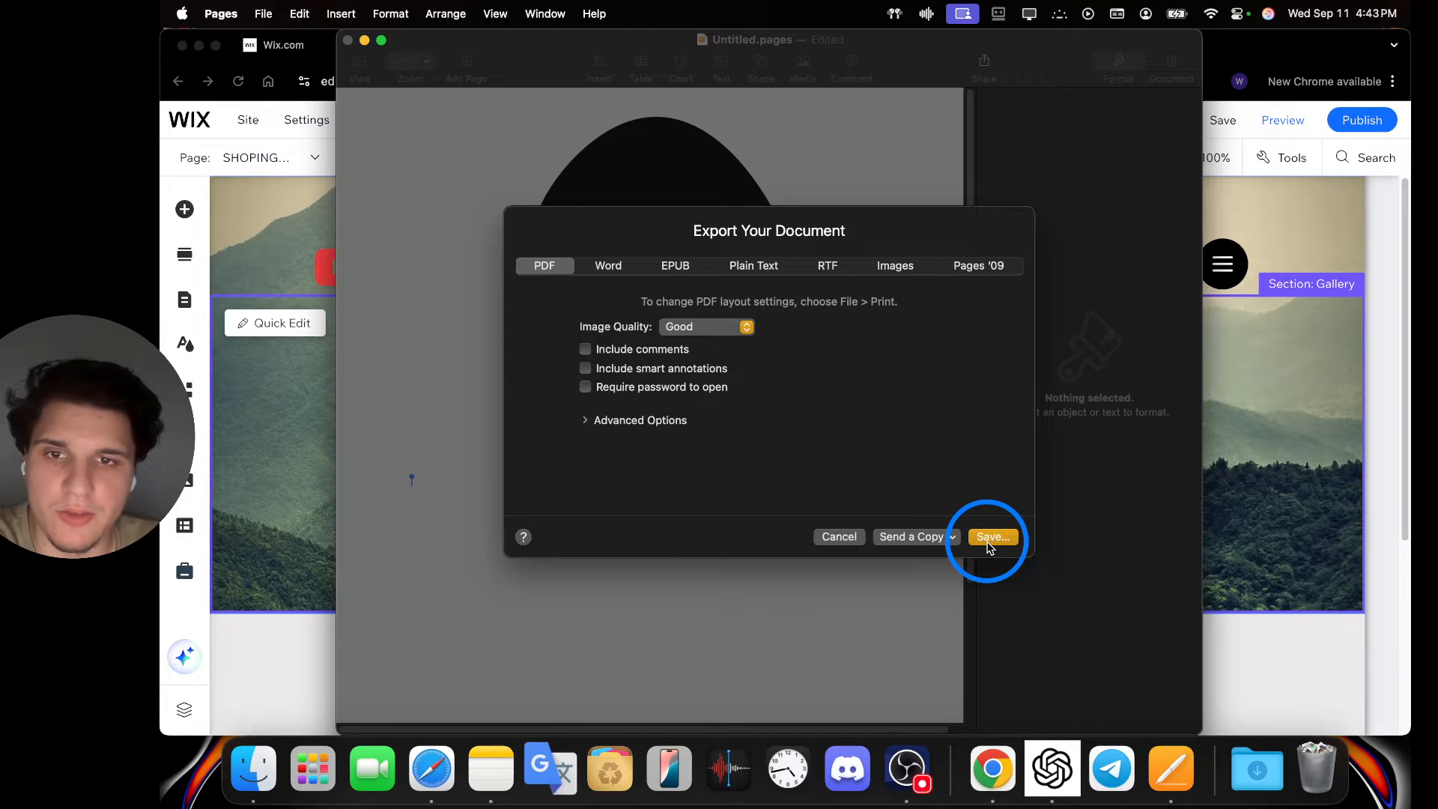
left_click(988, 542)
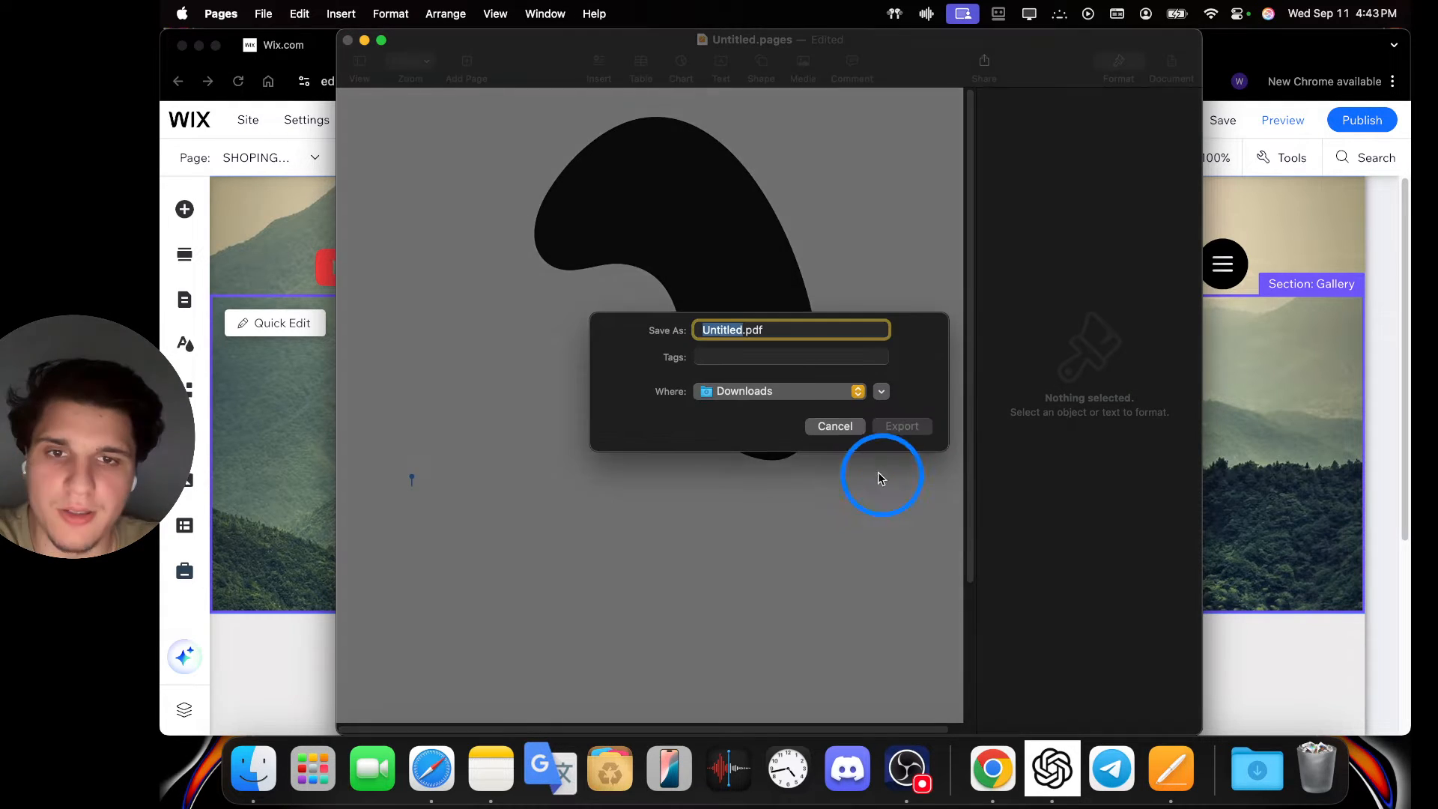
left_click(899, 425)
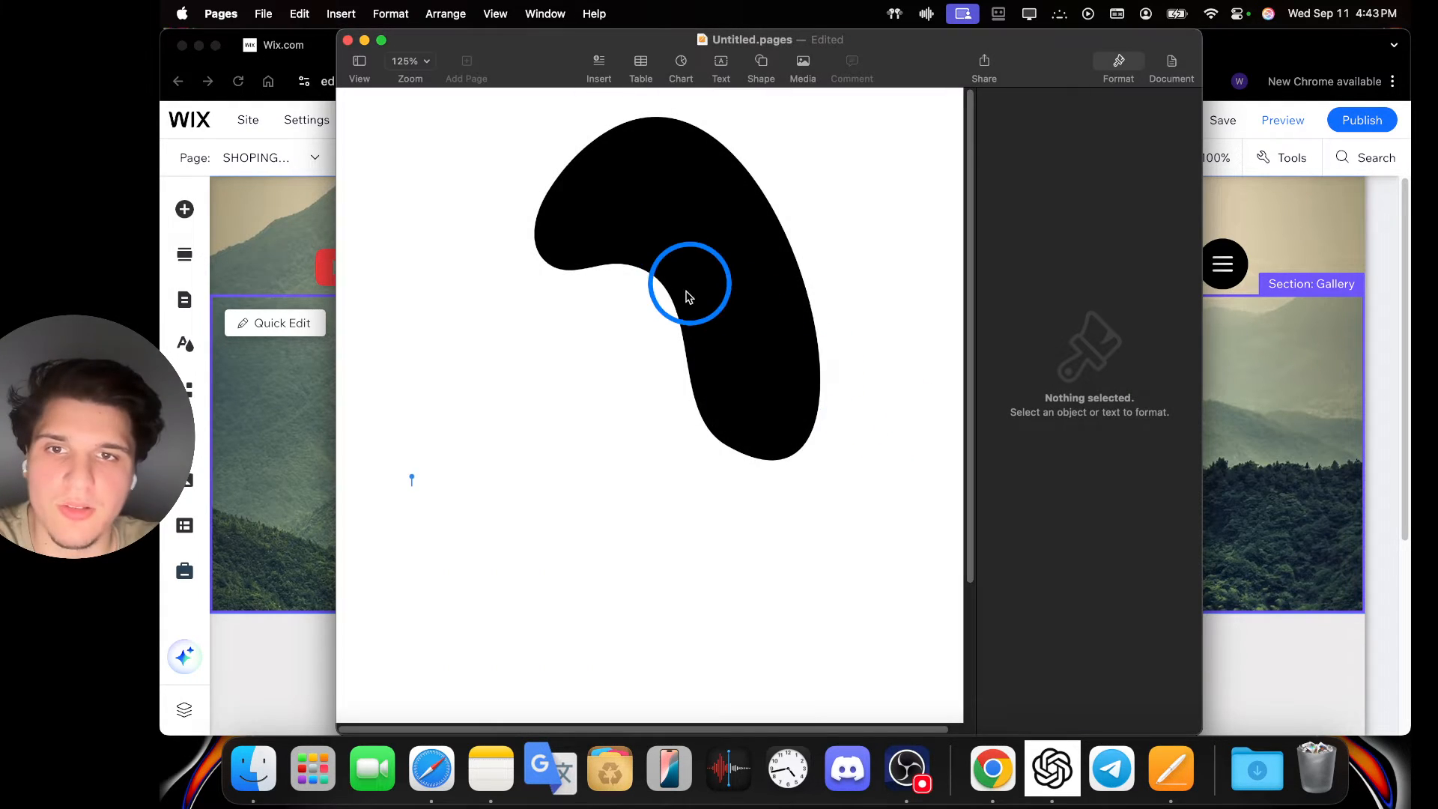
Minimize Pages, upload the custom blob shape to the Wix media and reposition its image on the gallery strip.
left_click(364, 40)
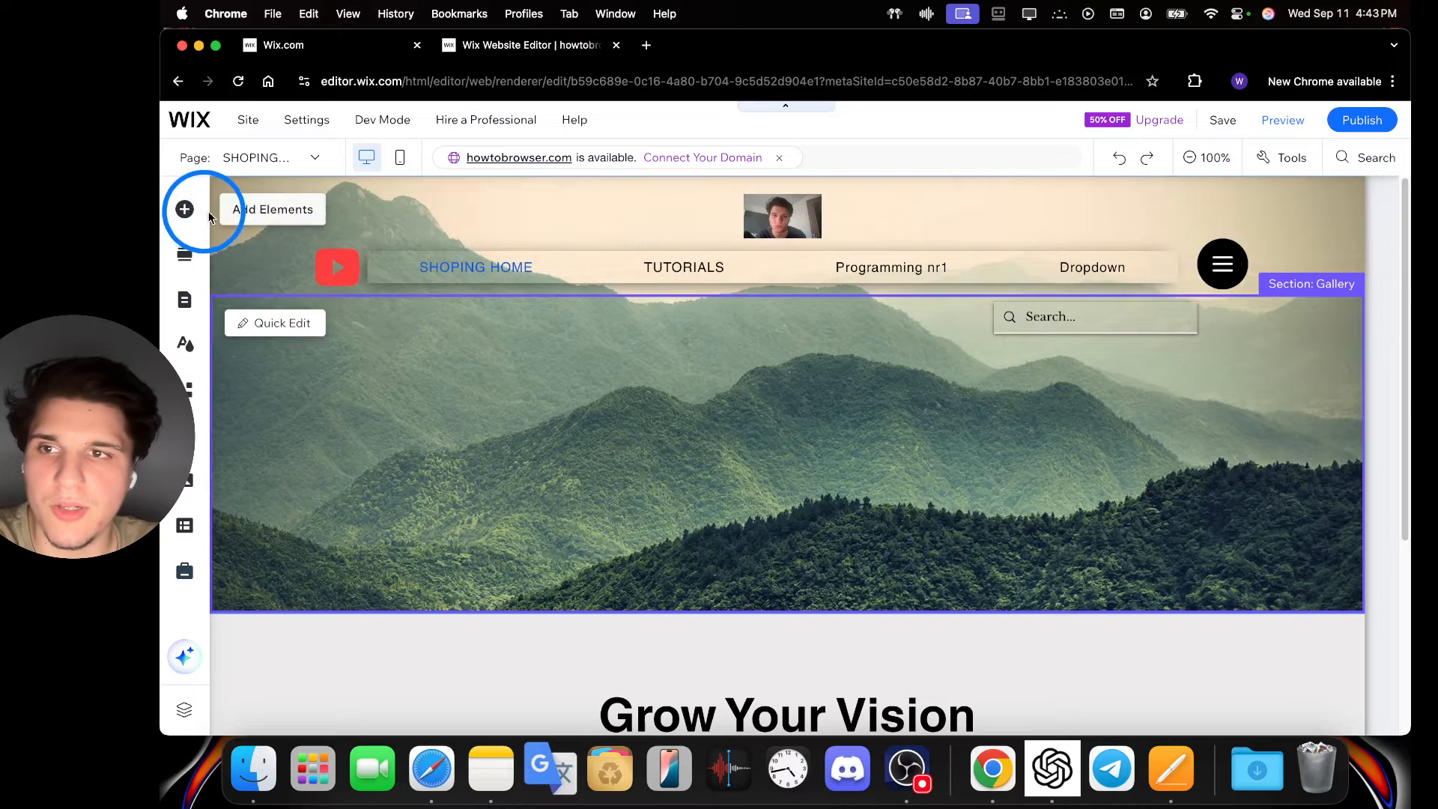
left_click(195, 477)
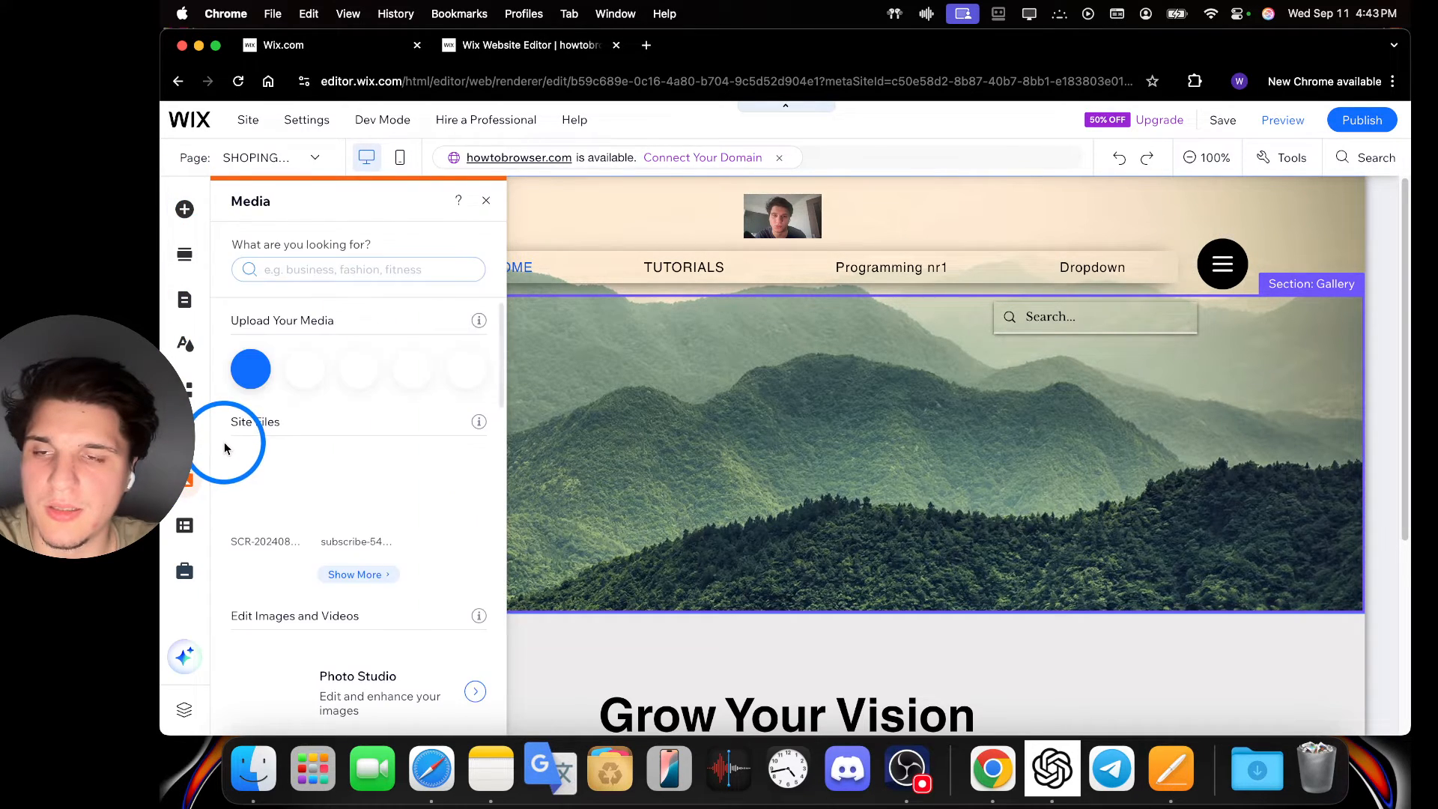
left_click(249, 378)
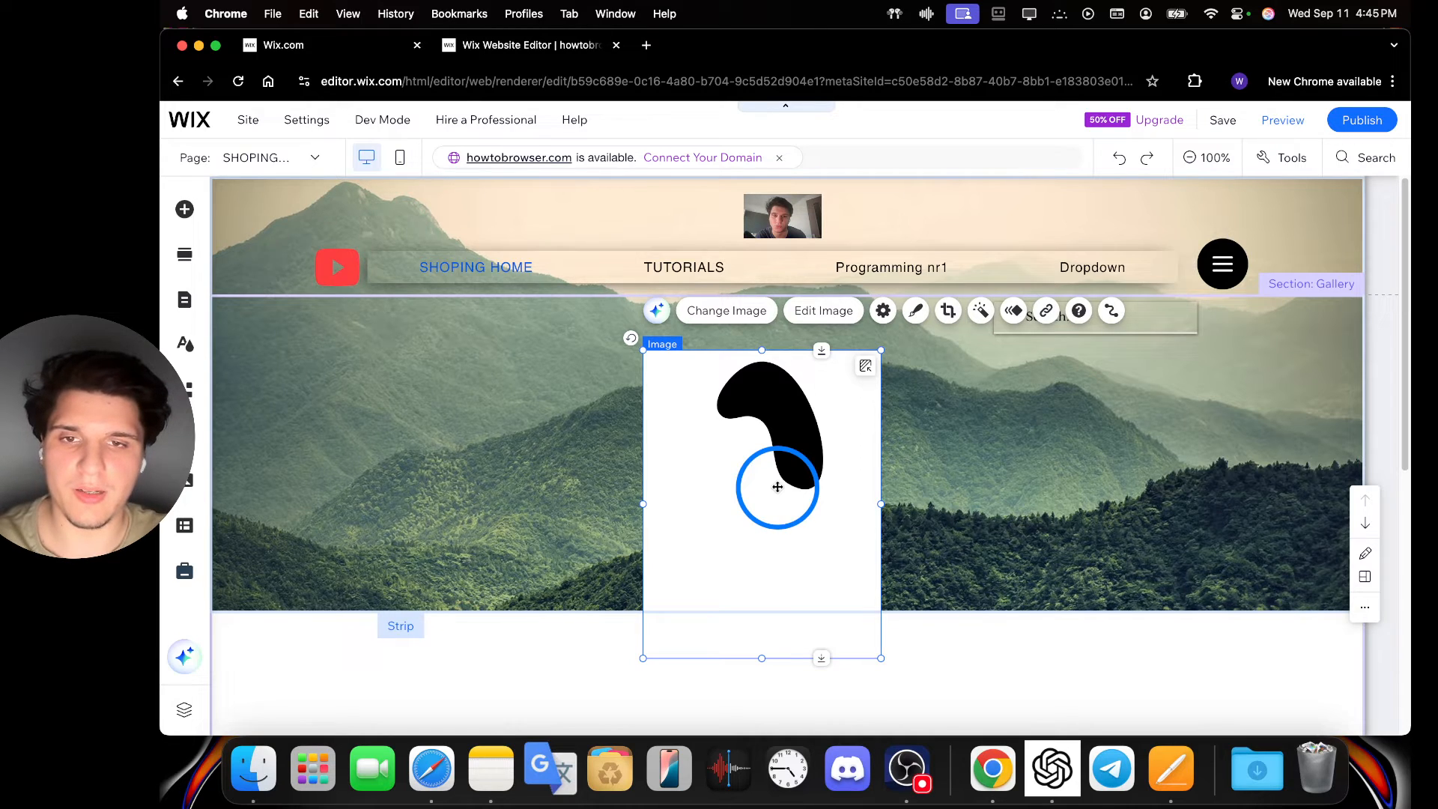
left_click_drag(752, 474, 636, 401)
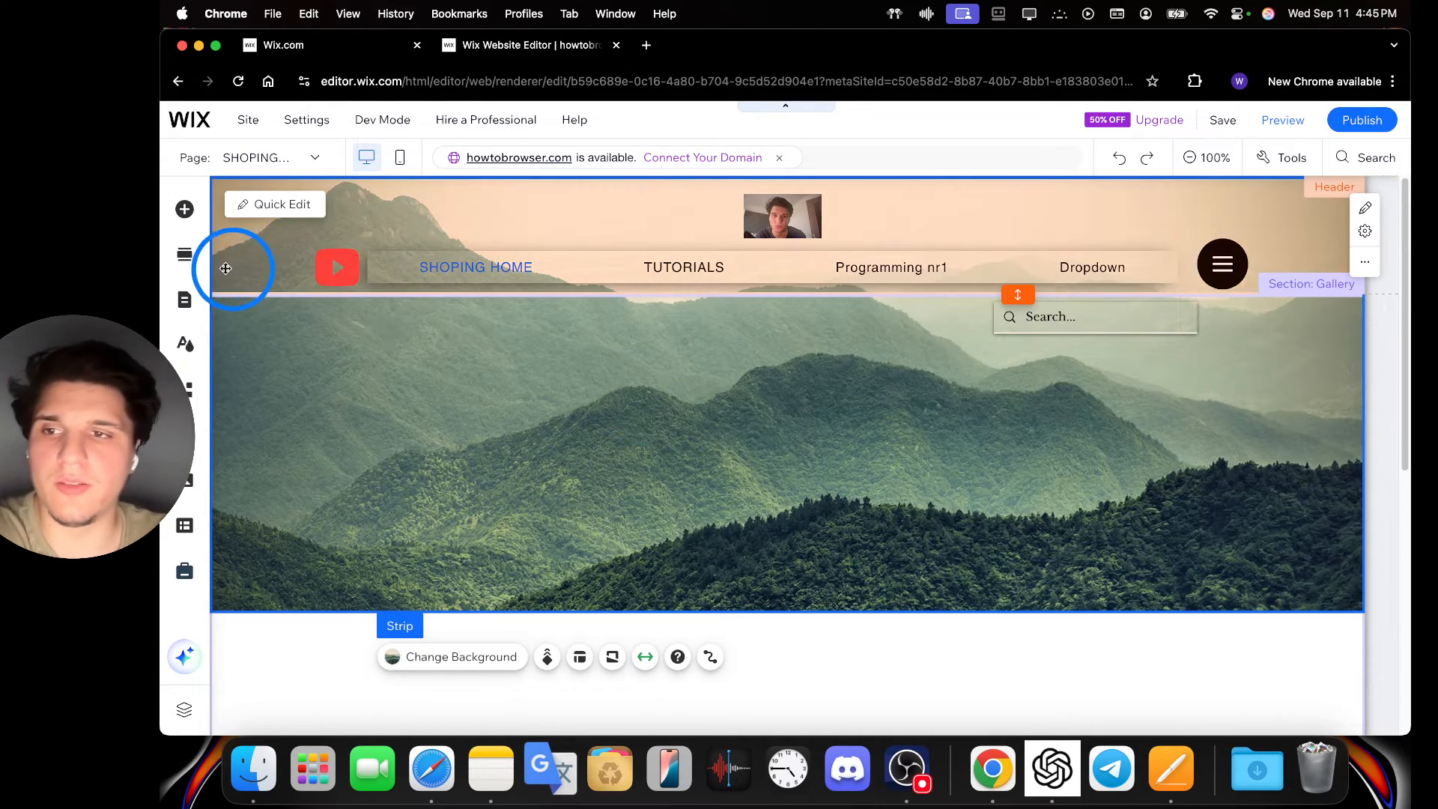
Add the orange circle from the Container Boxes elements and position it in the middle of the gallery strip.
left_click(184, 254)
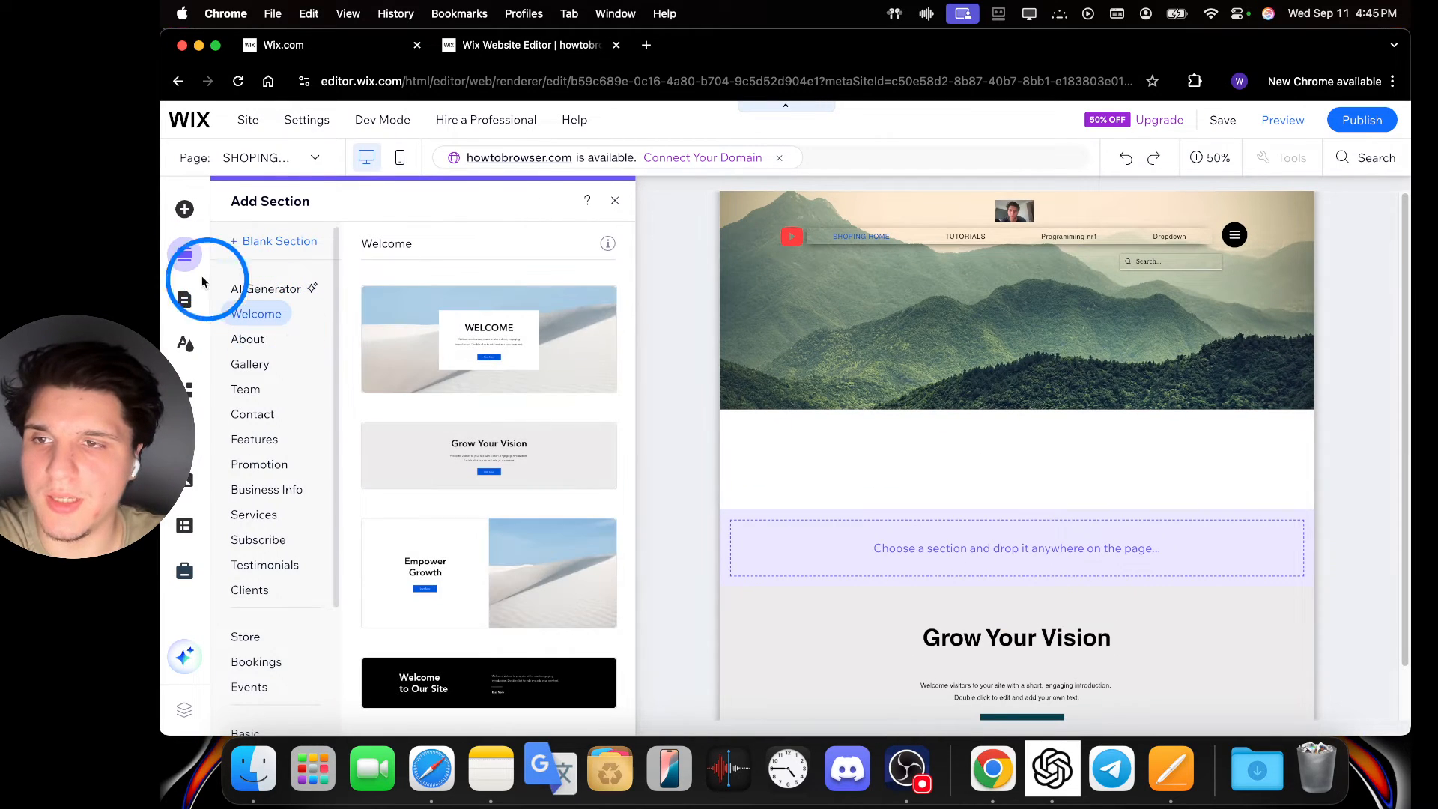
left_click(180, 216)
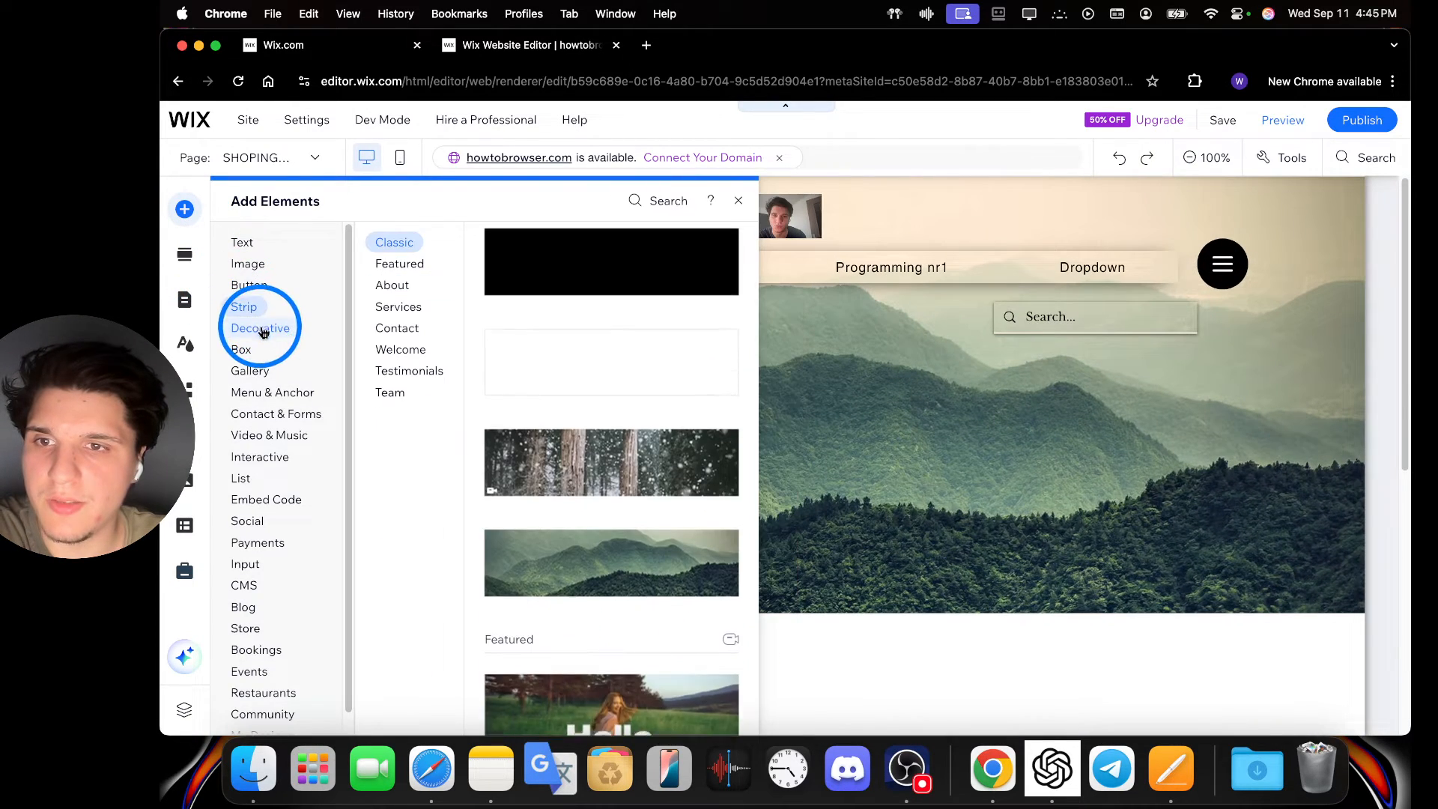
mouse_move(269, 336)
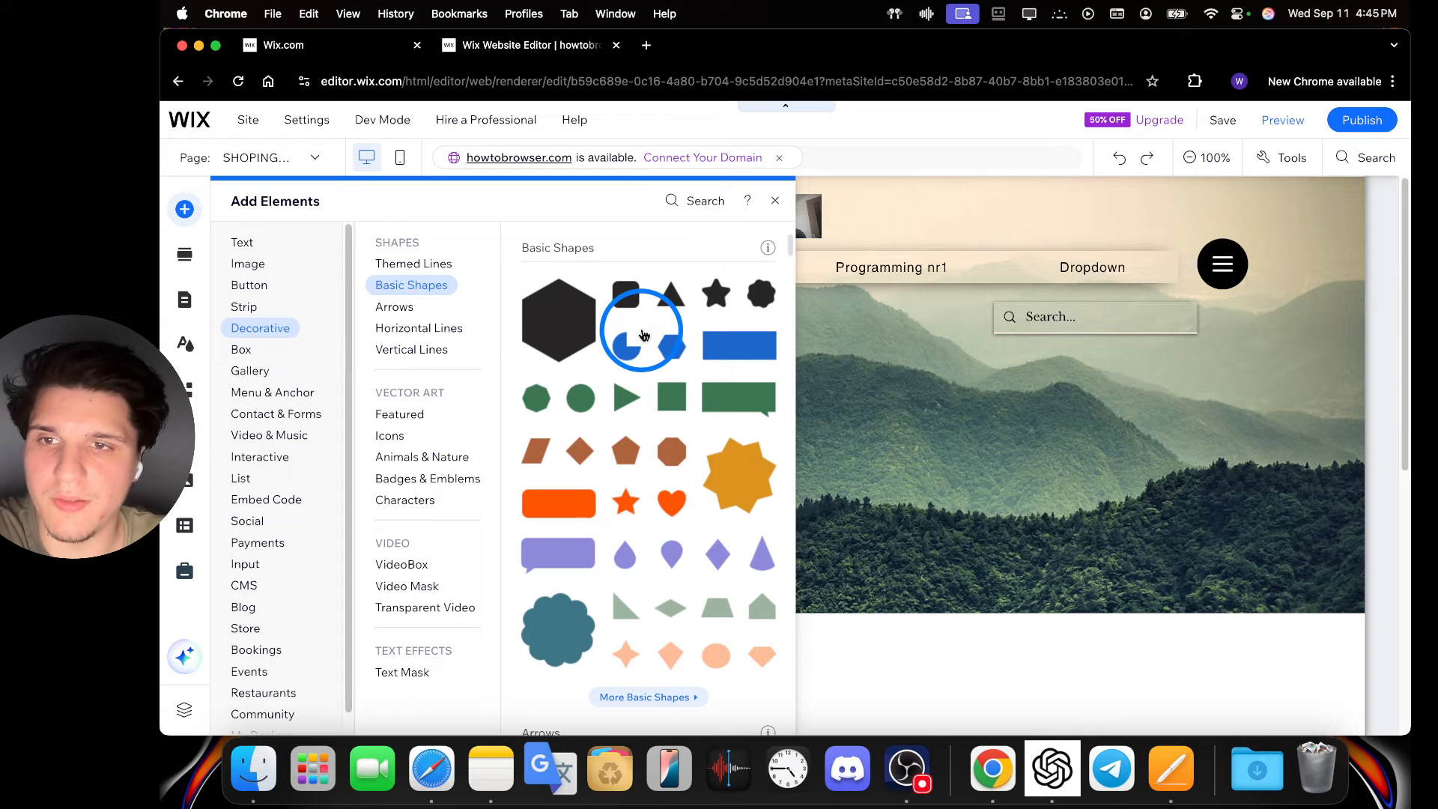
left_click(445, 271)
left_click(224, 351)
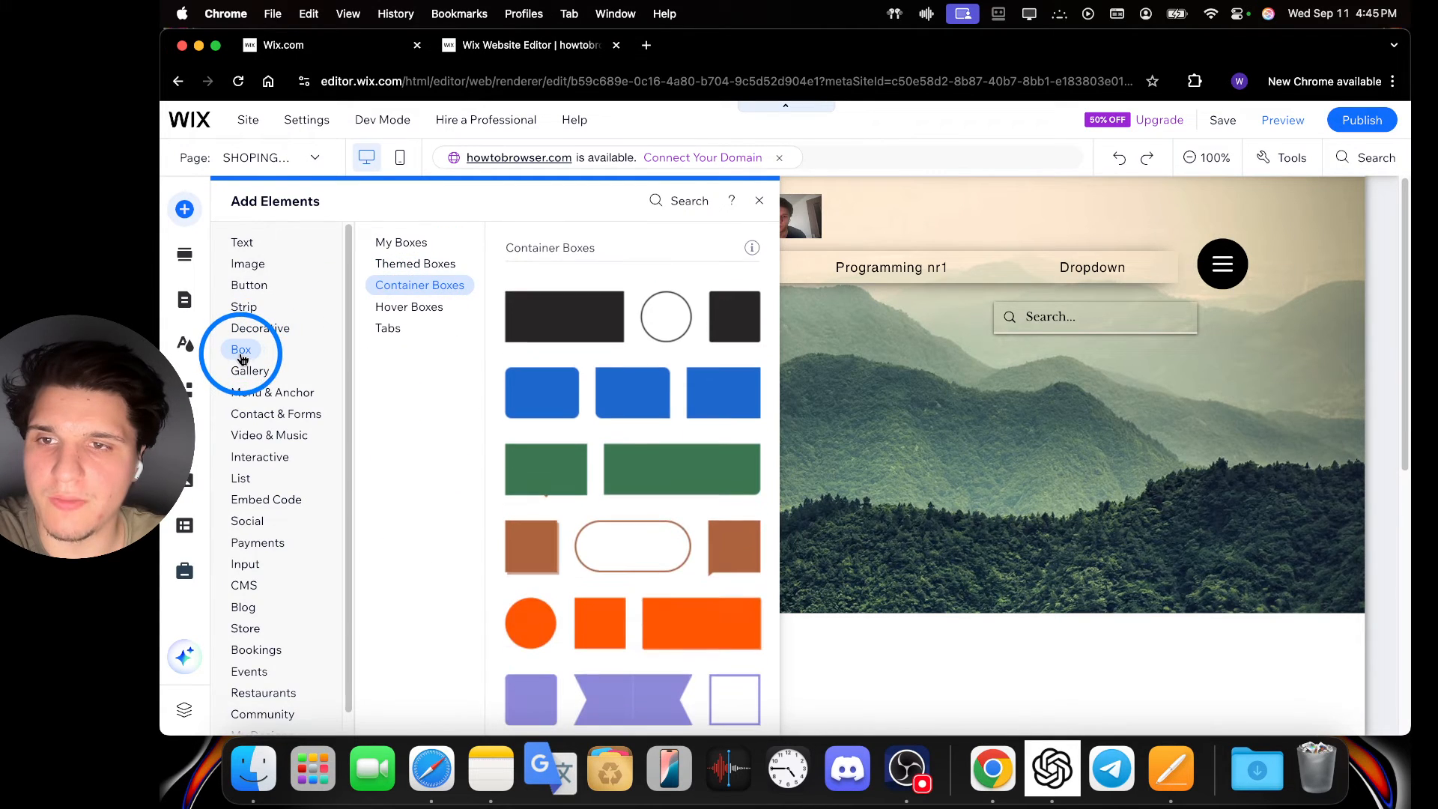
left_click(419, 287)
scroll(594, 412, "down", 2)
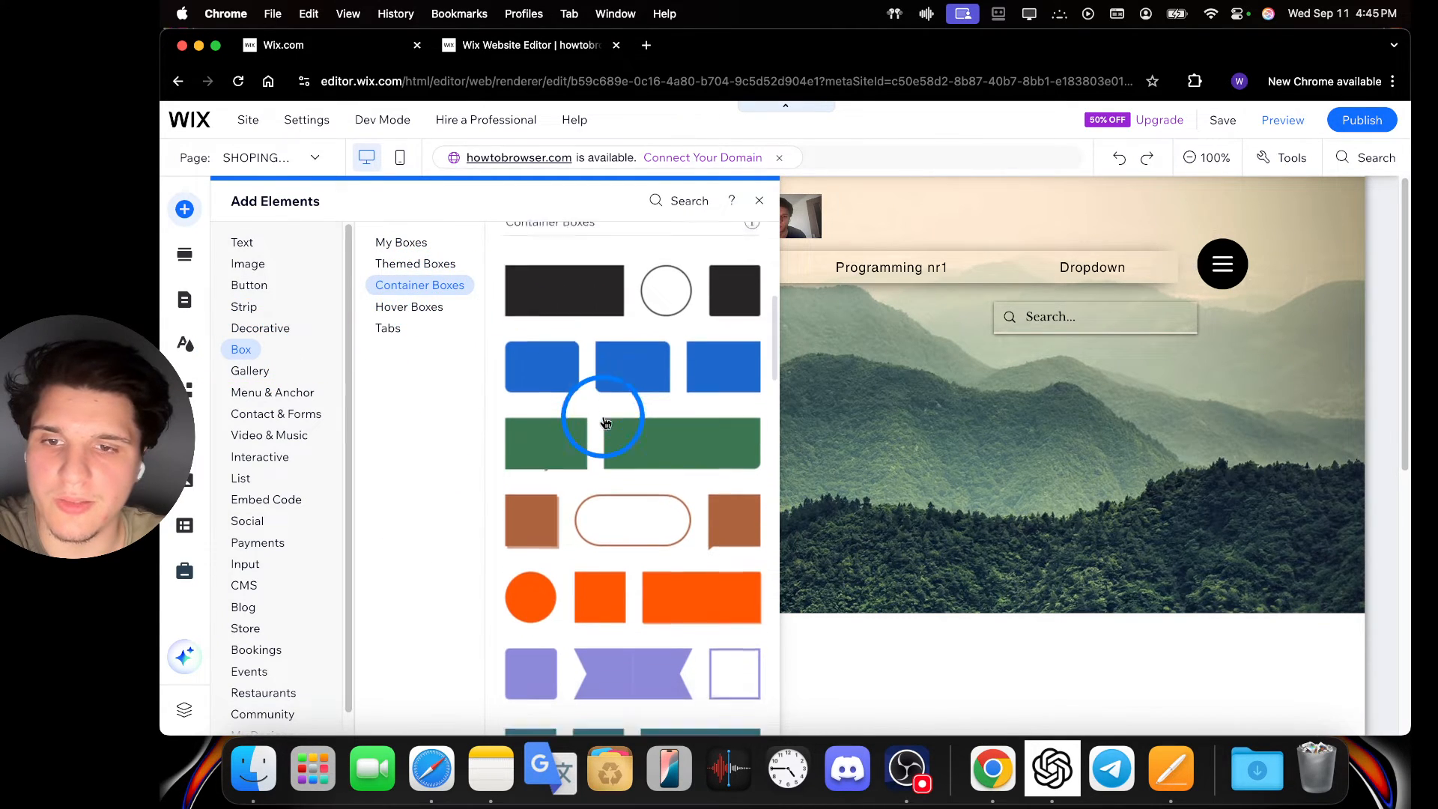
left_click(558, 558)
left_click_drag(757, 569, 726, 478)
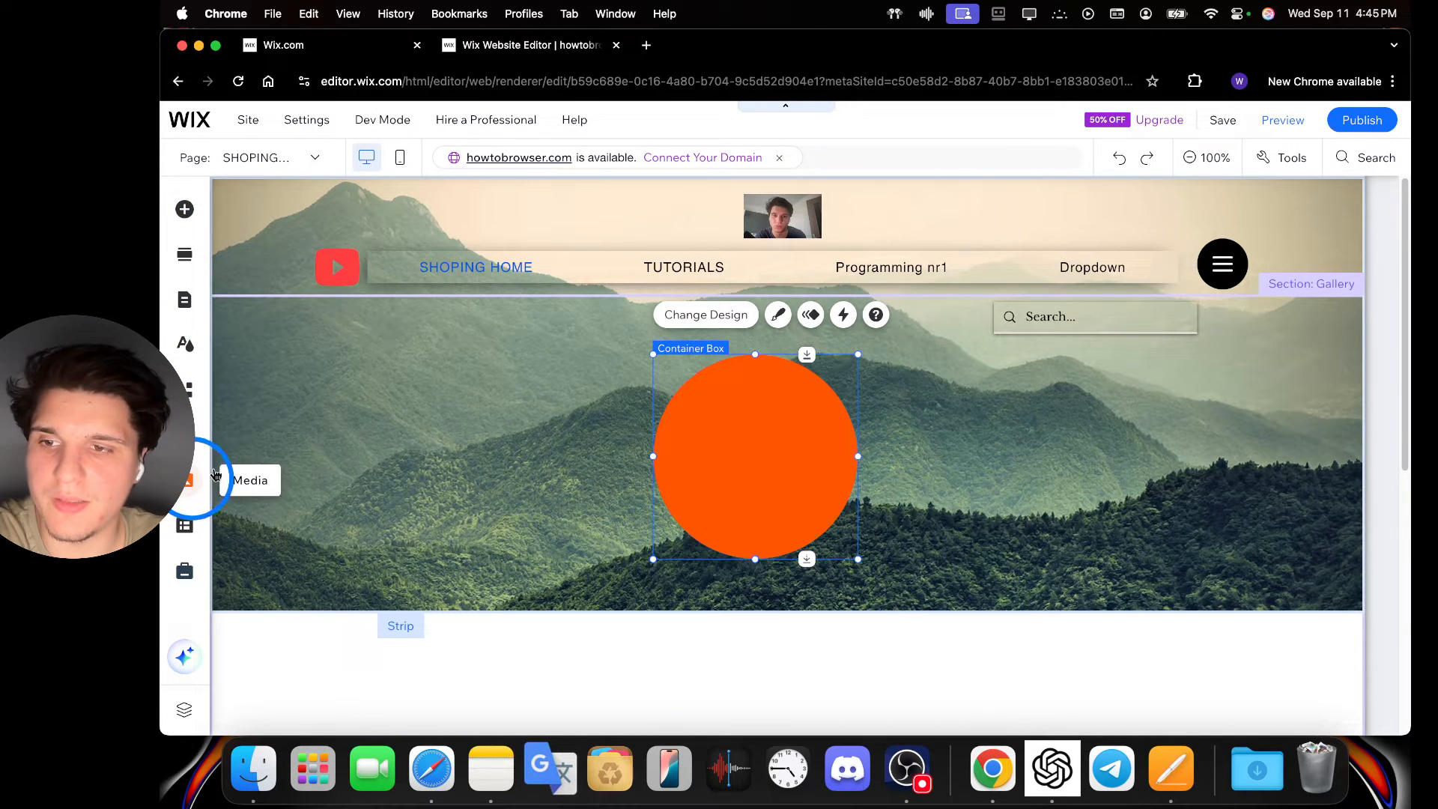
Place the portrait photo from the site files over the orange circle and narrow it from both sides.
left_click(189, 480)
left_click_drag(354, 485, 724, 442)
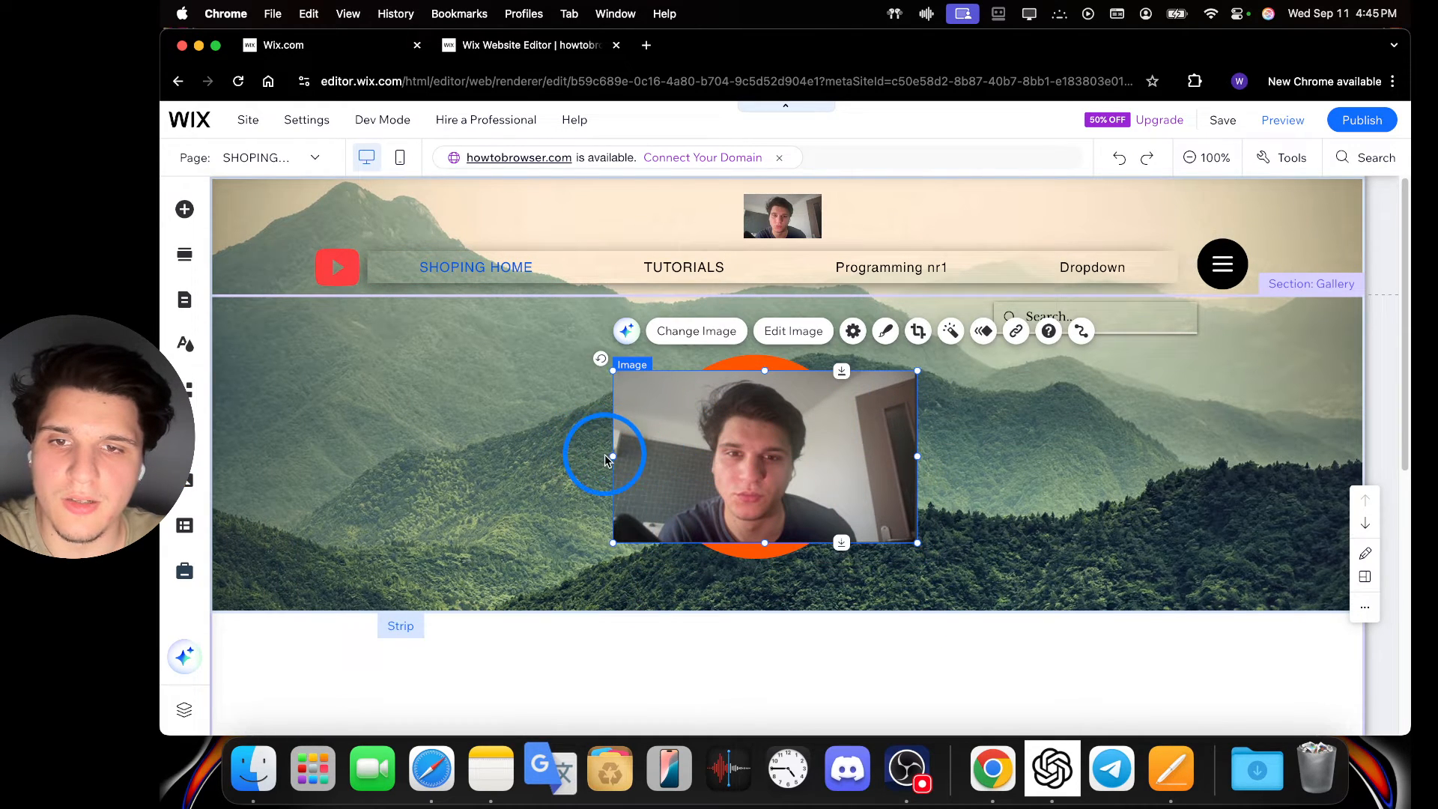
left_click_drag(611, 457, 695, 457)
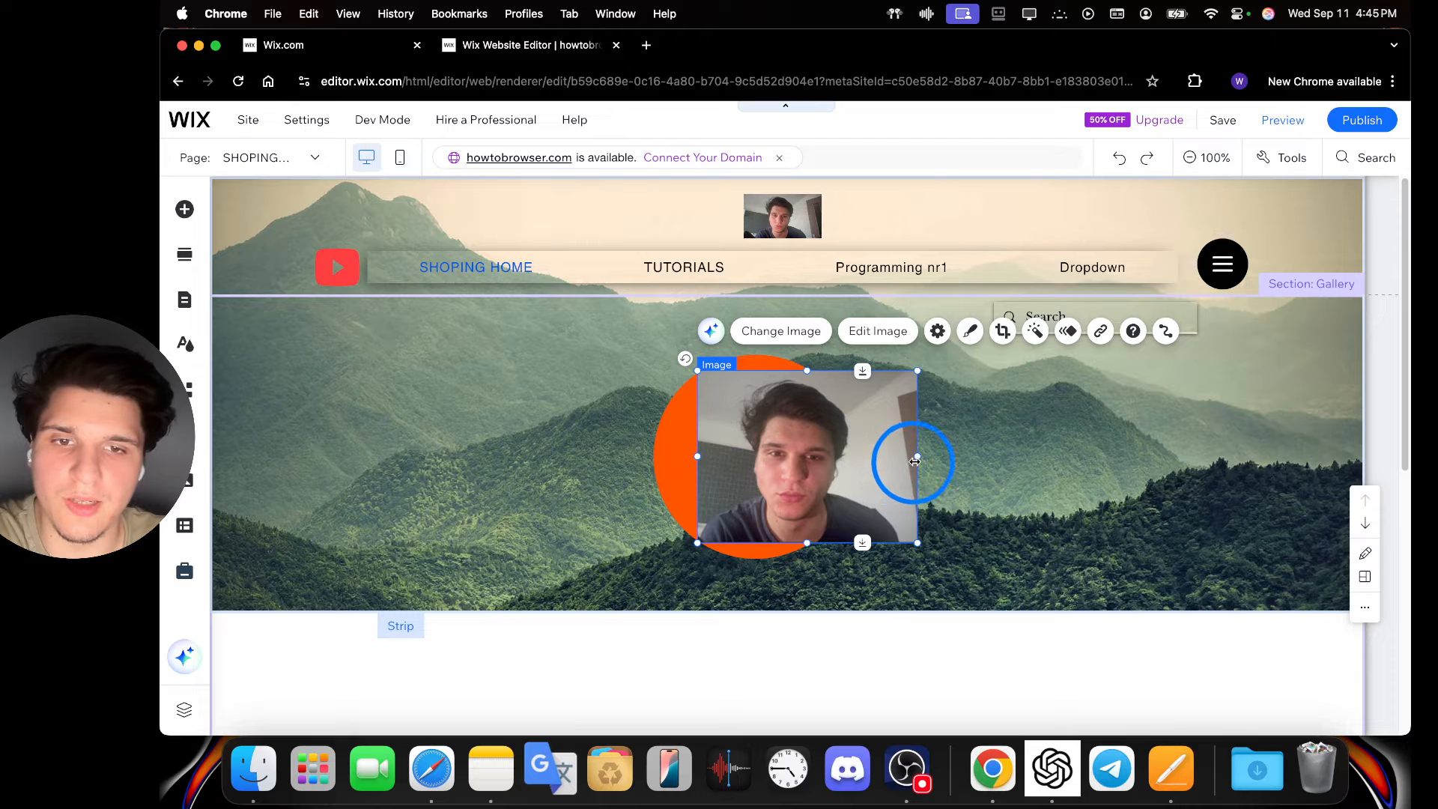
left_click_drag(914, 461, 892, 461)
Centre the photo on the orange circle, shift the container box slightly up and to the right, and select the photo.
left_click_drag(847, 466, 810, 467)
left_click(954, 439)
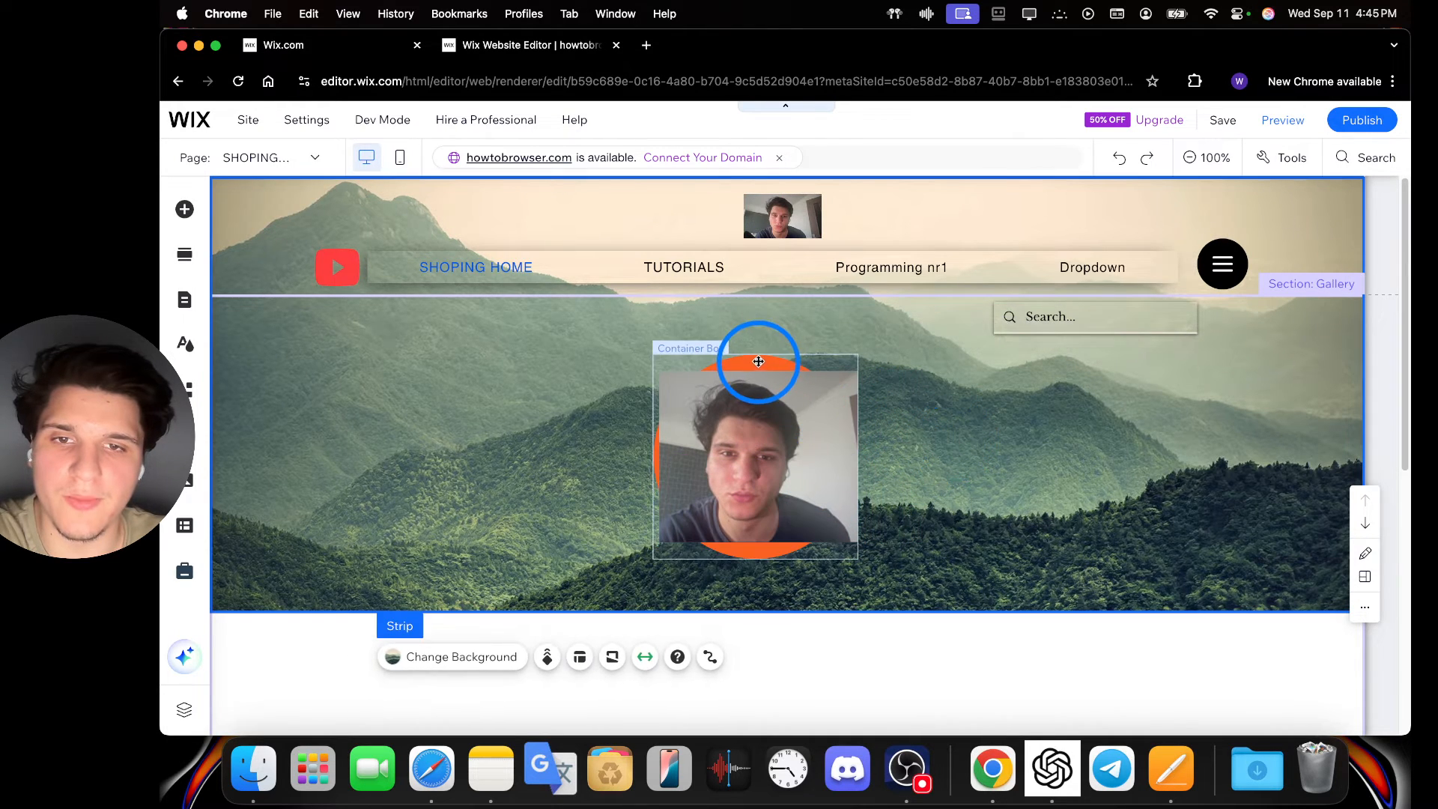
left_click_drag(758, 361, 815, 345)
left_click(782, 389)
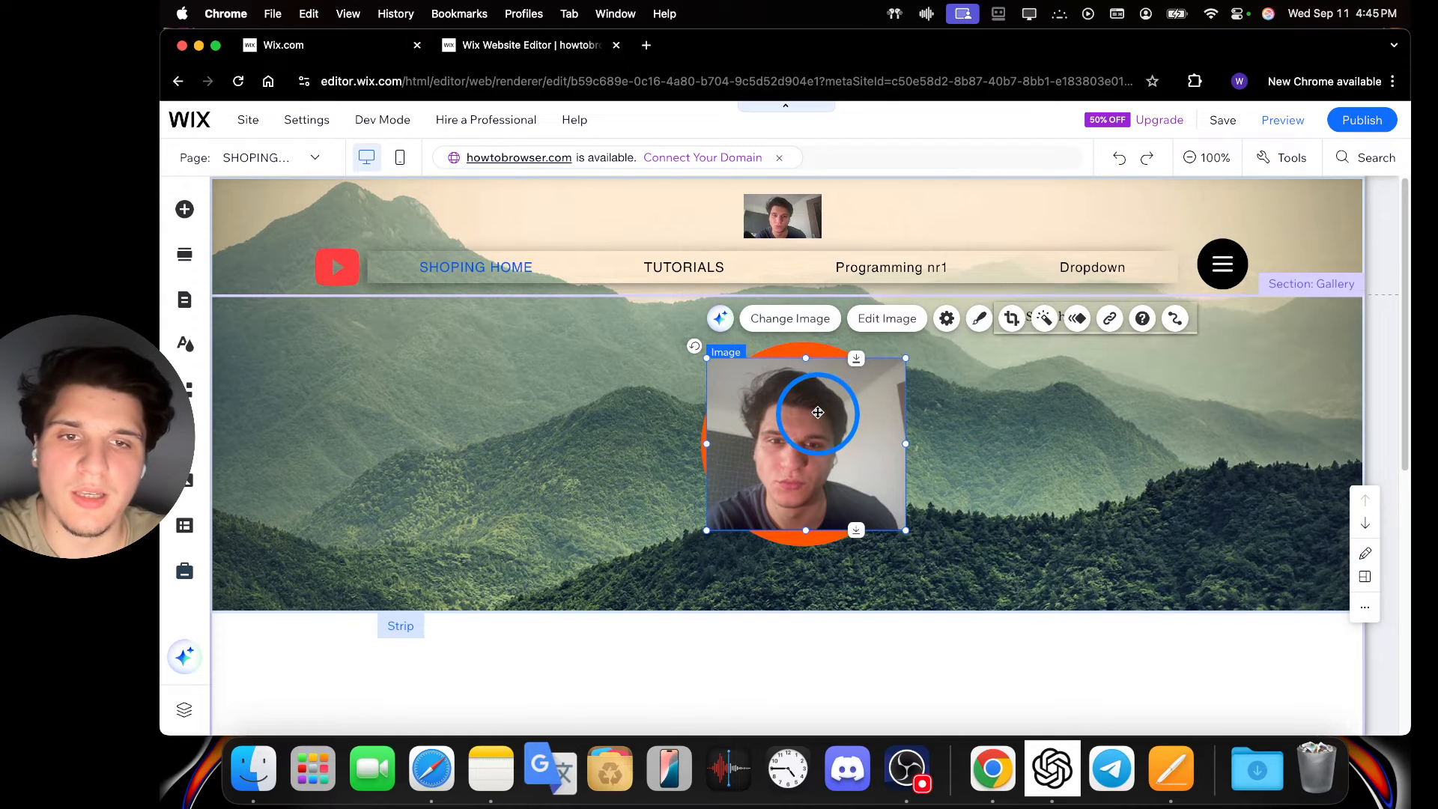
Crop the portrait photo on the orange container box to a circle and apply the crop.
left_click(1011, 318)
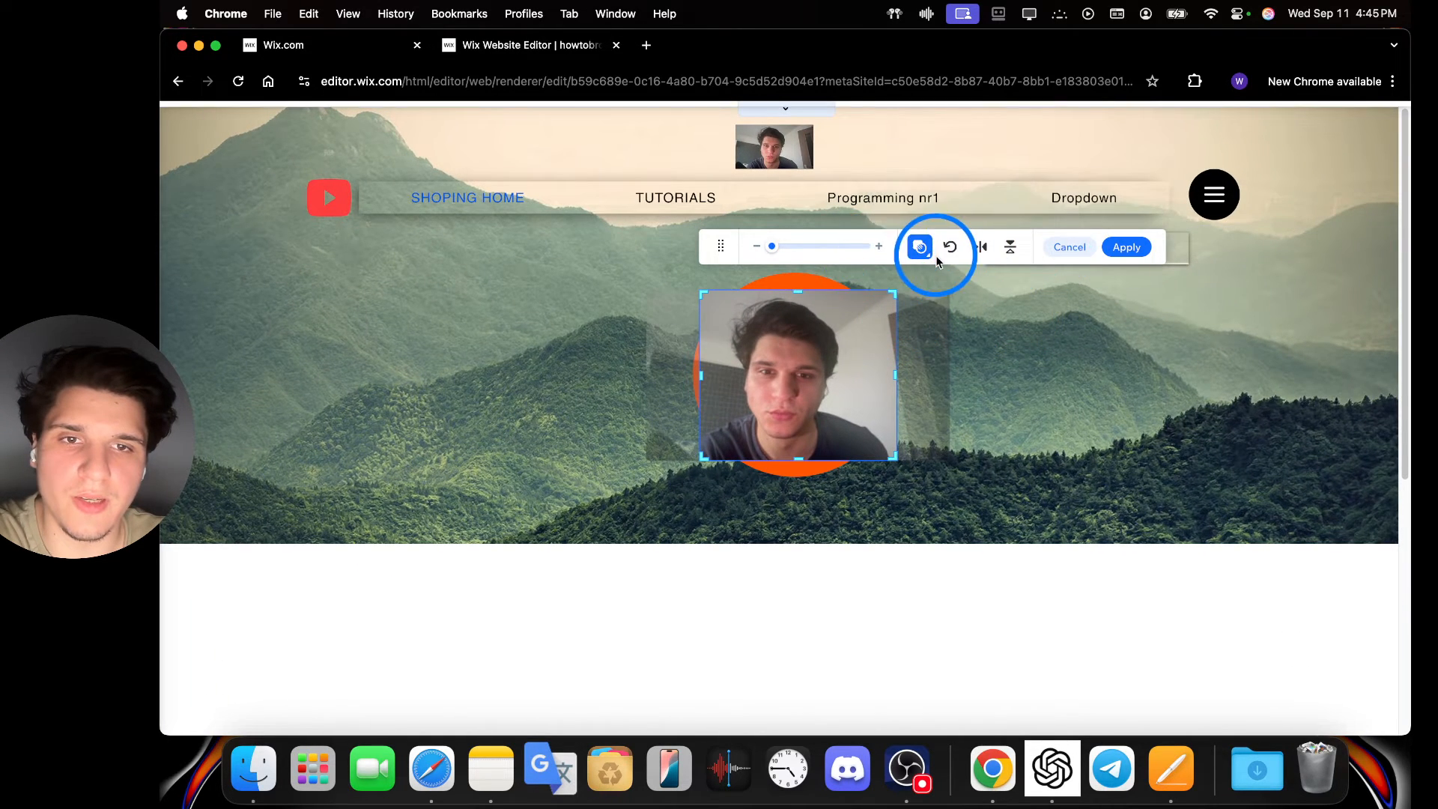
left_click(920, 246)
left_click(1284, 315)
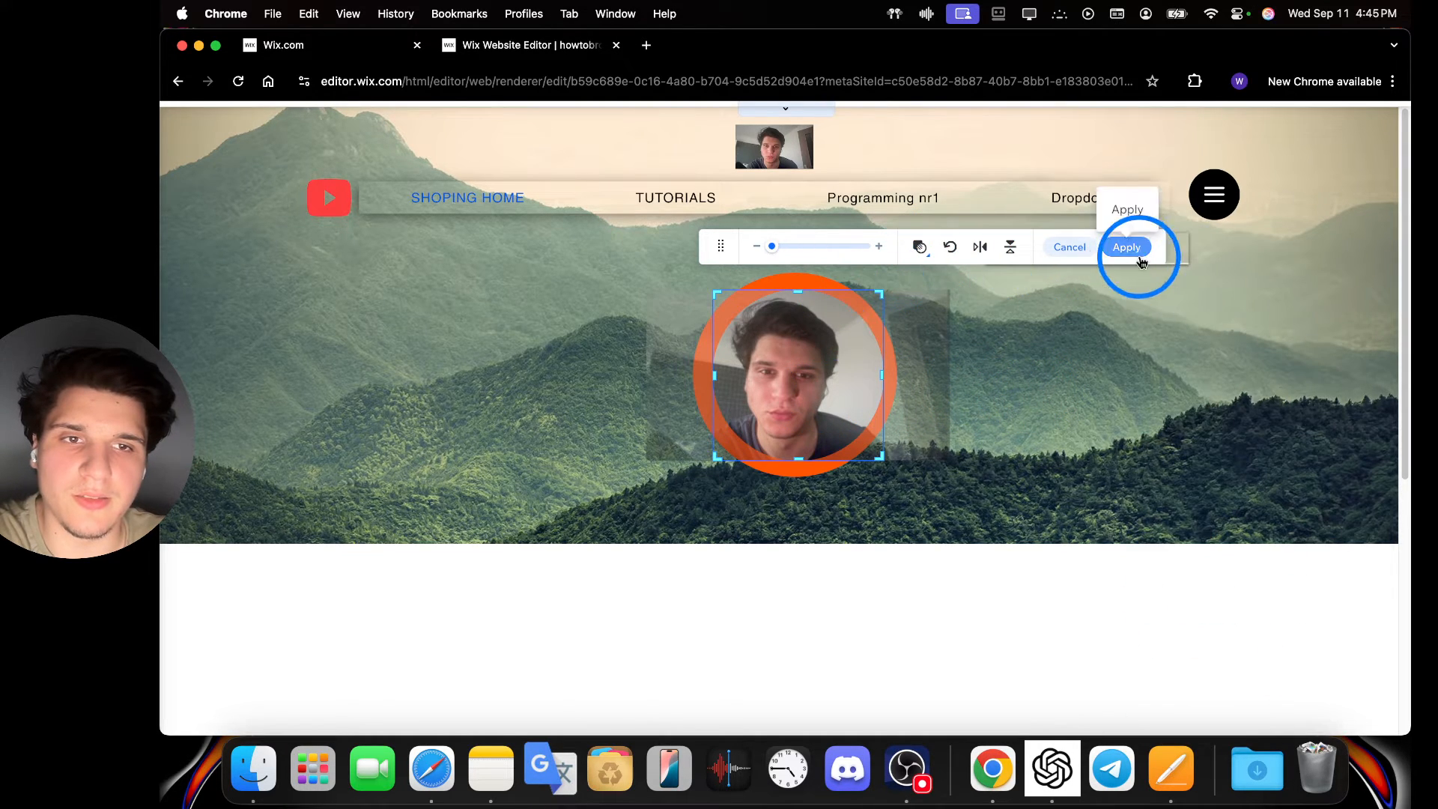
left_click(1127, 246)
Resize the circular photo and centre it on the orange circle, leaving a thin orange ring around it.
left_click_drag(812, 345, 809, 358)
left_click_drag(863, 359, 881, 356)
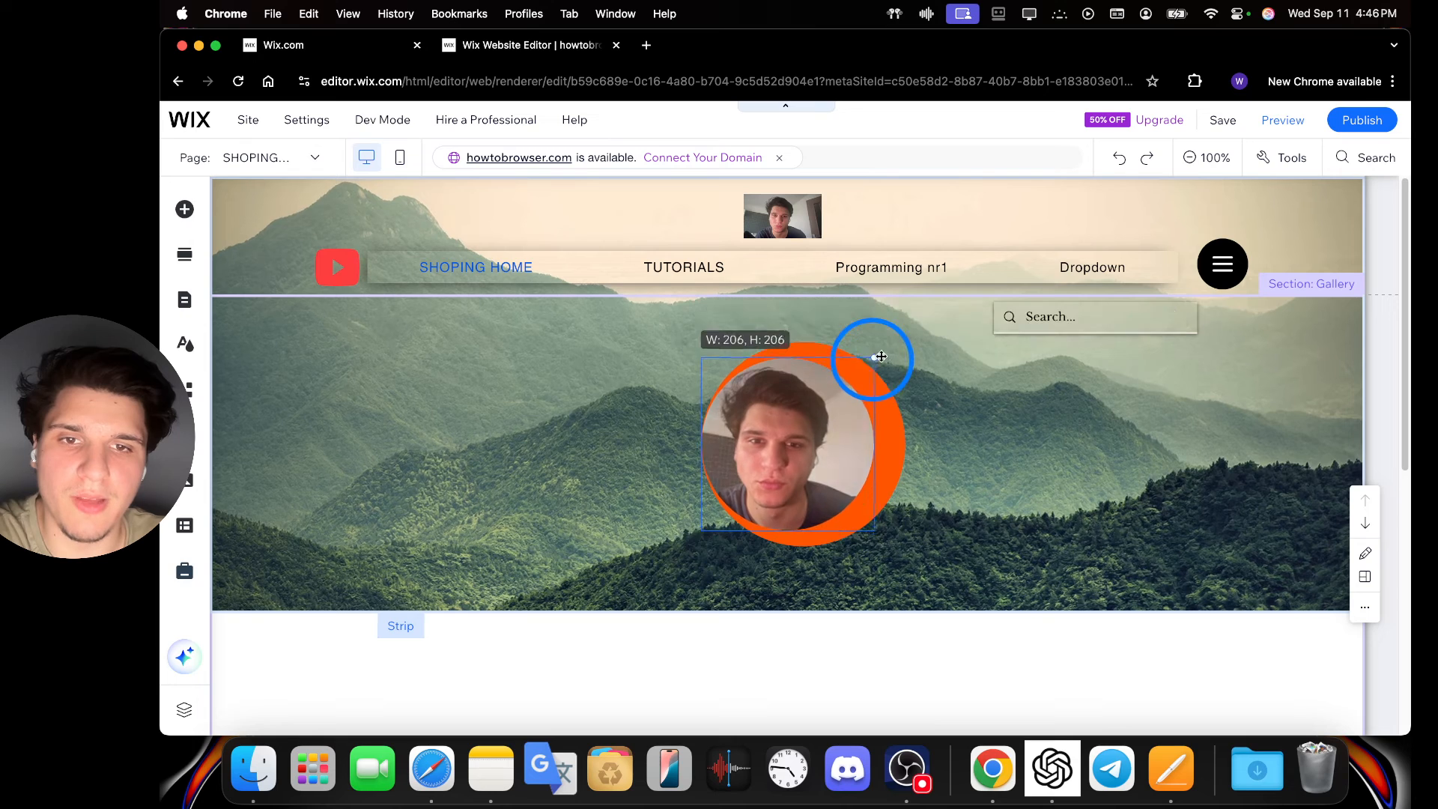
left_click_drag(844, 408, 845, 409)
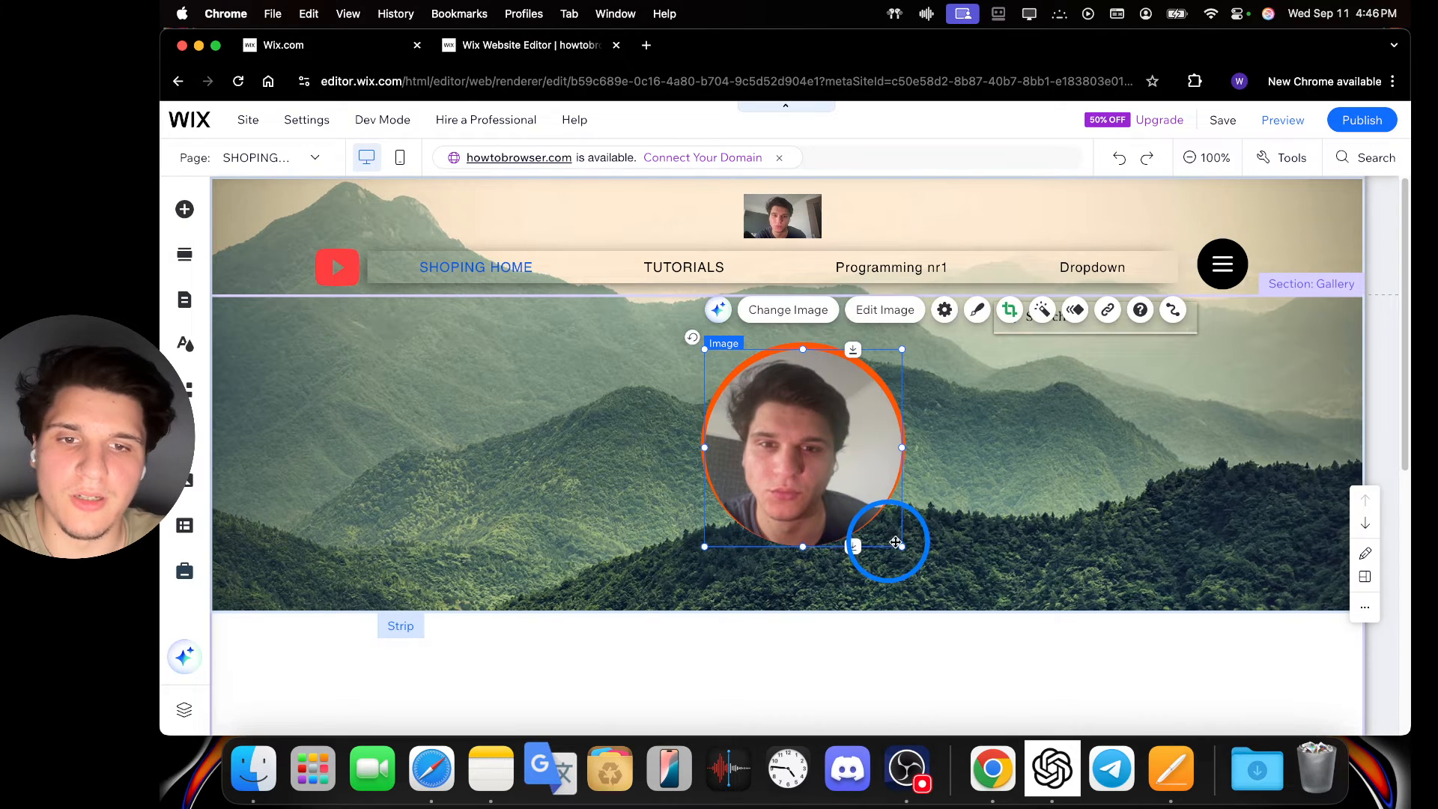
left_click_drag(900, 546, 855, 511)
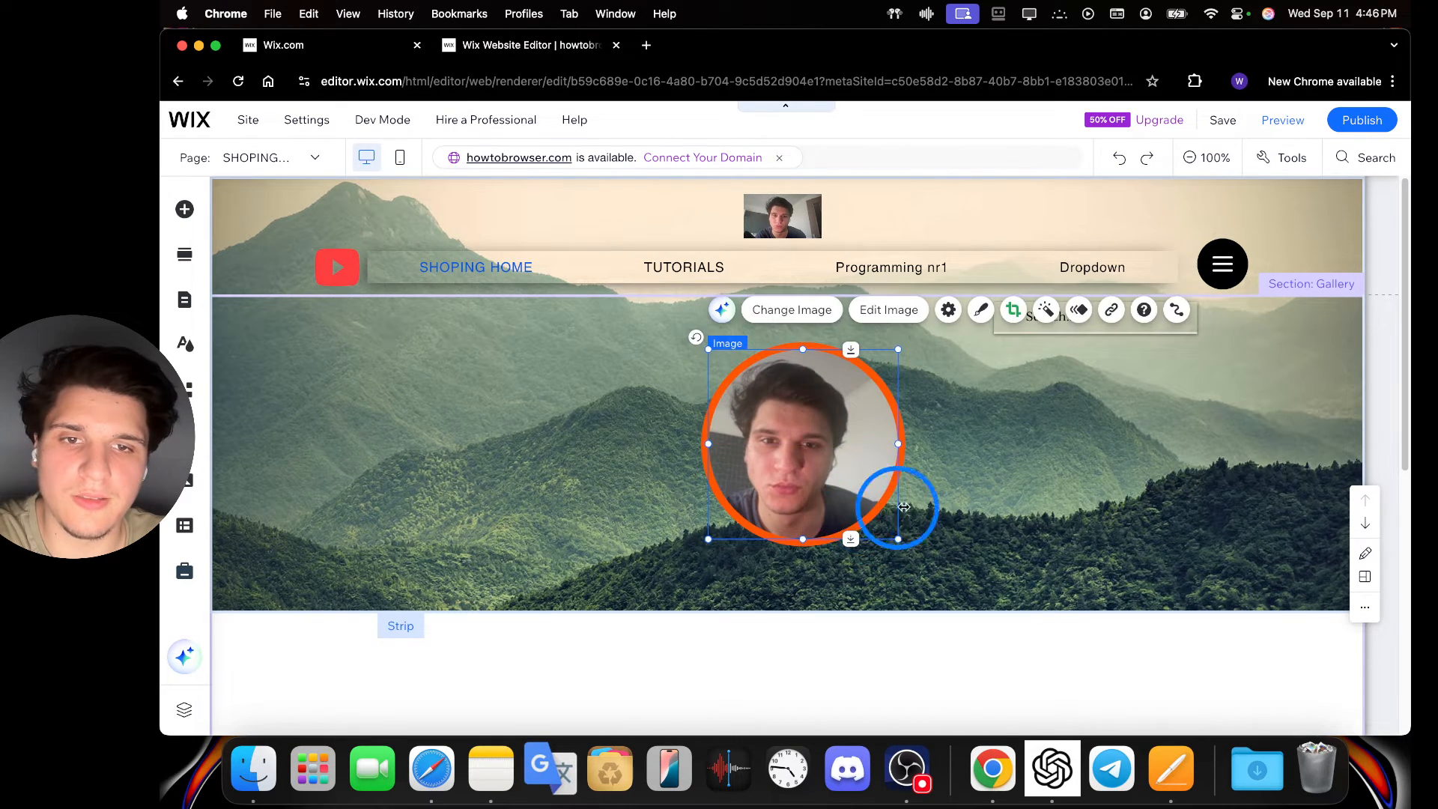
left_click(942, 471)
Narrow the orange container box slightly from its left side and nudge the photo right to centre it inside.
left_click(720, 357)
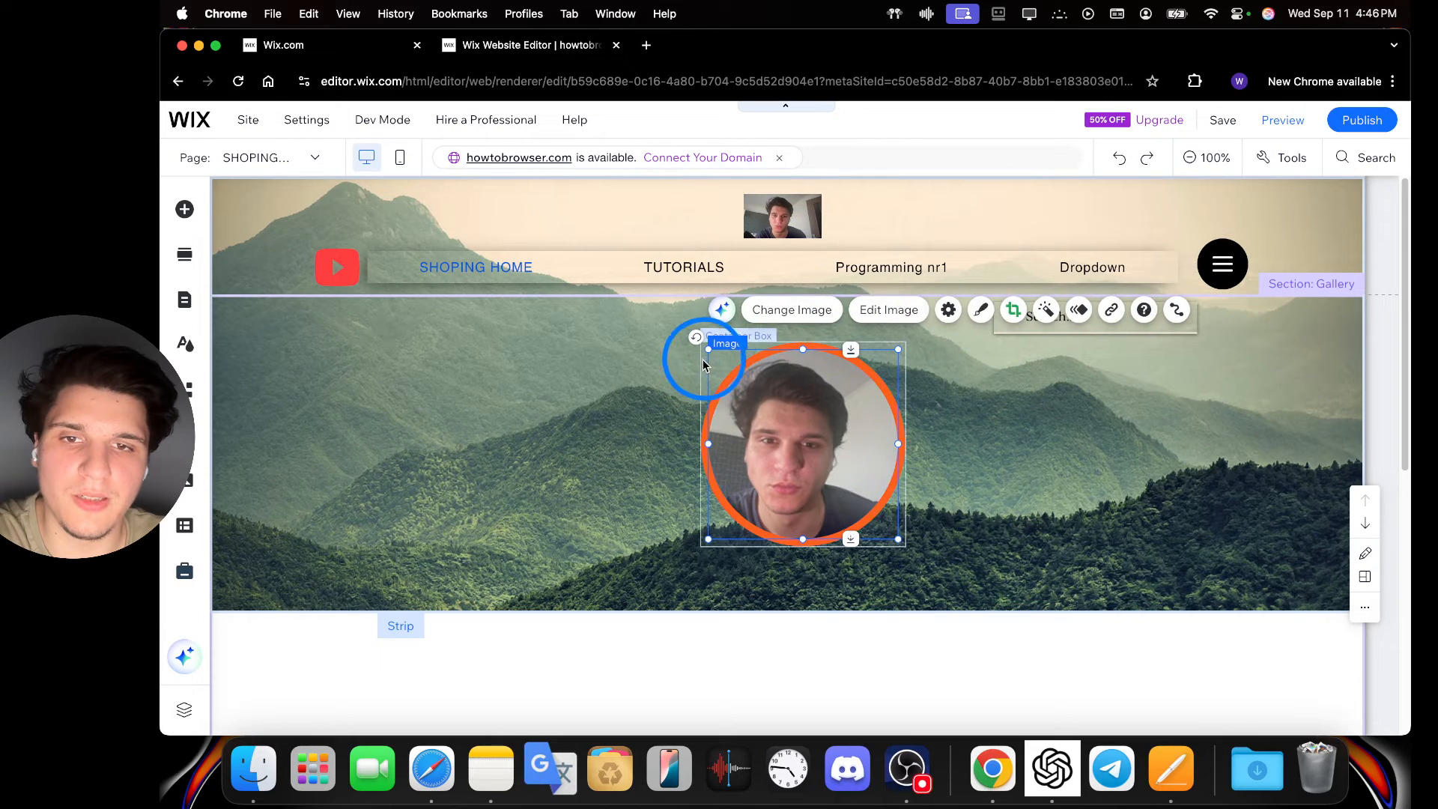
left_click(702, 358)
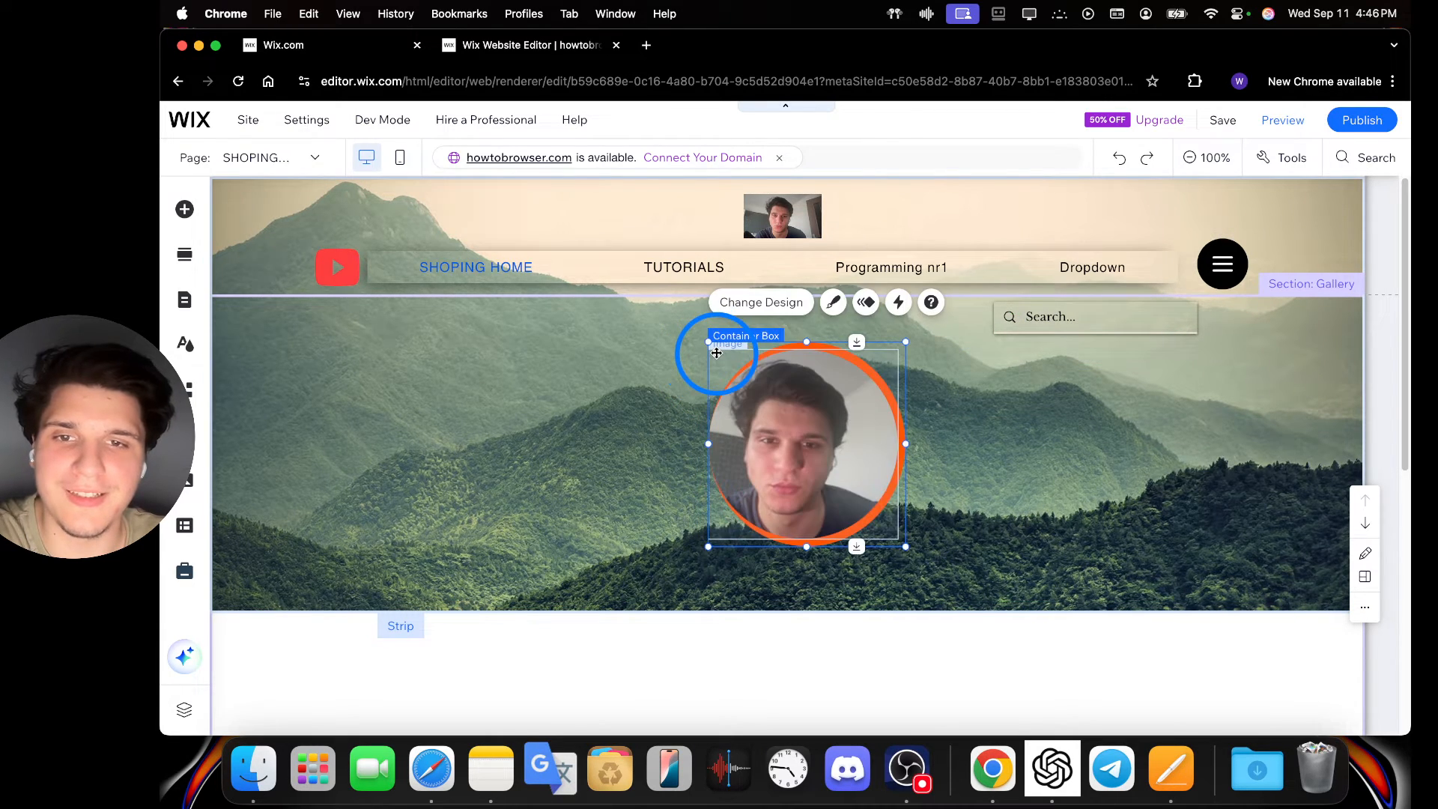
left_click_drag(718, 358, 723, 358)
left_click(815, 336)
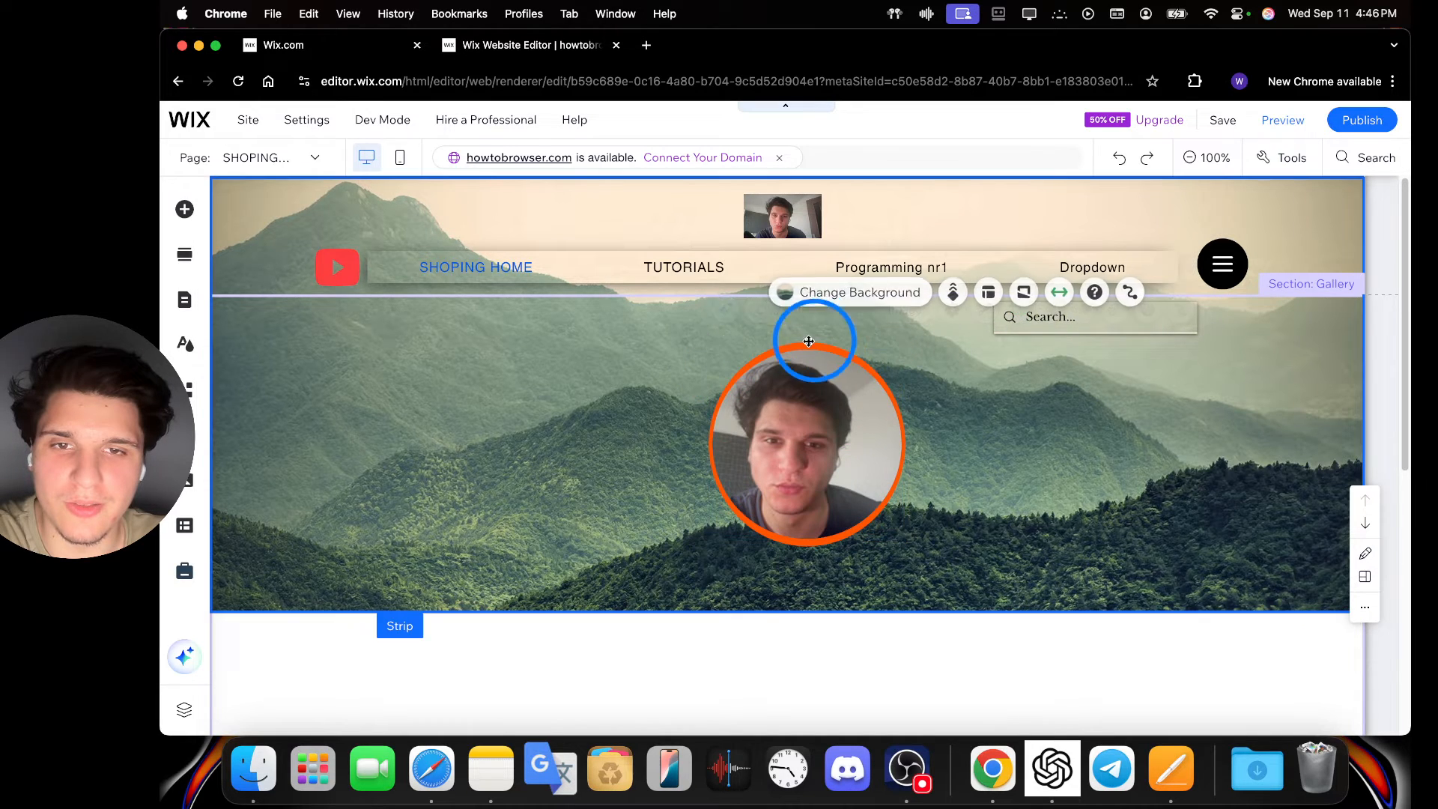
left_click(730, 341)
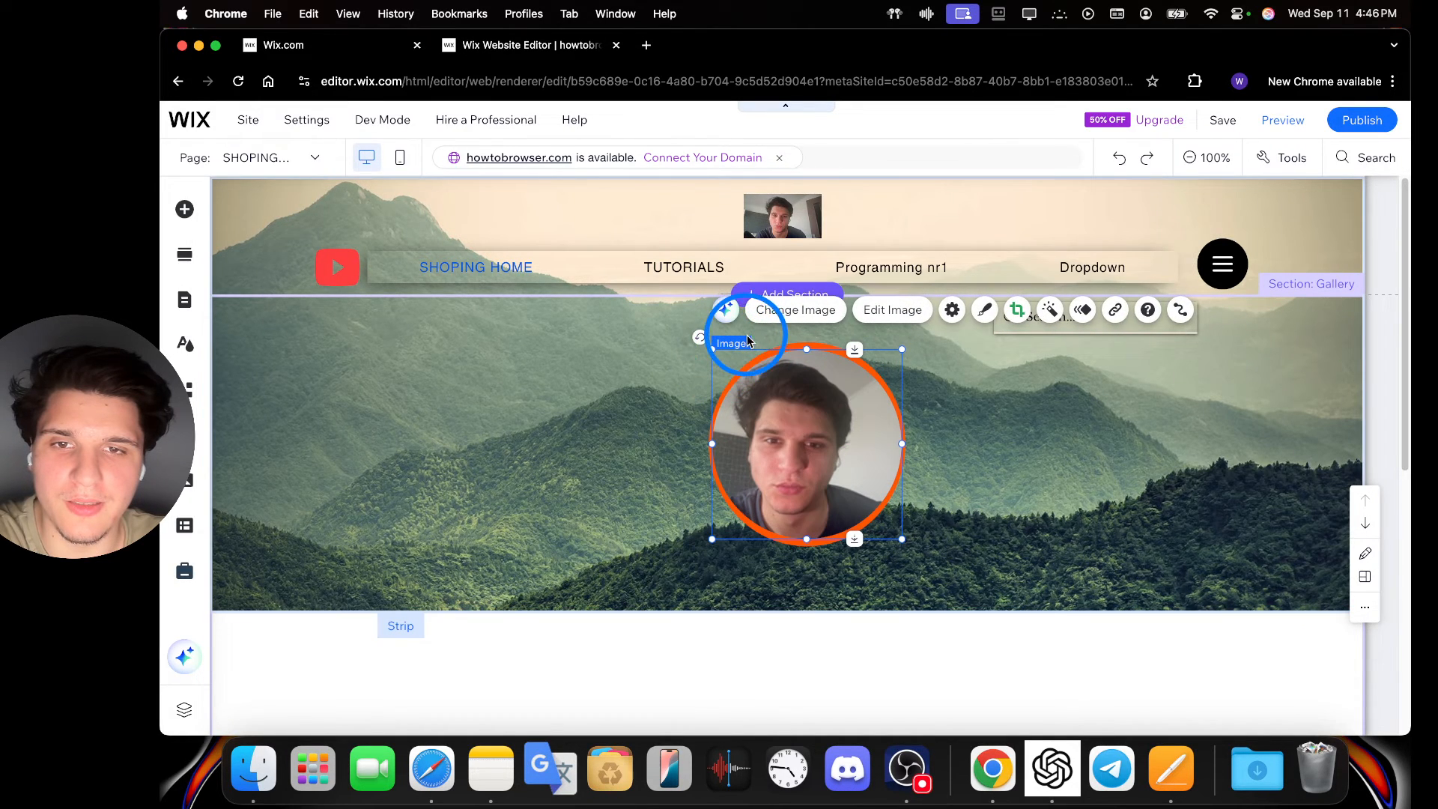
left_click(765, 341)
left_click(737, 346)
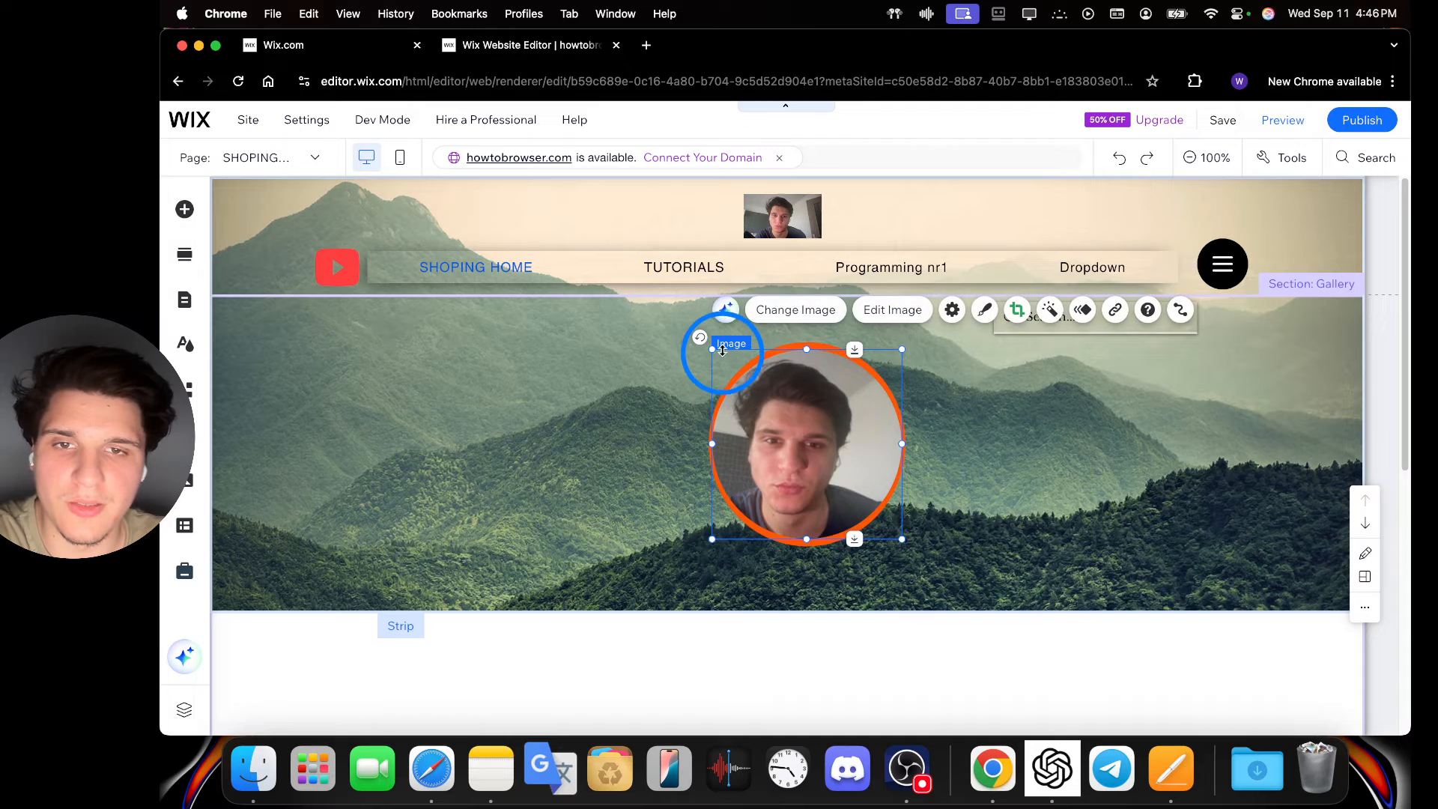
Move the orange circle together with its photo to the left part of the gallery strip.
mouse_move(764, 363)
left_mouse_down()
mouse_move(713, 354)
mouse_move(749, 387)
left_mouse_up()
left_click_drag(814, 352, 465, 311)
left_click_drag(543, 514, 546, 514)
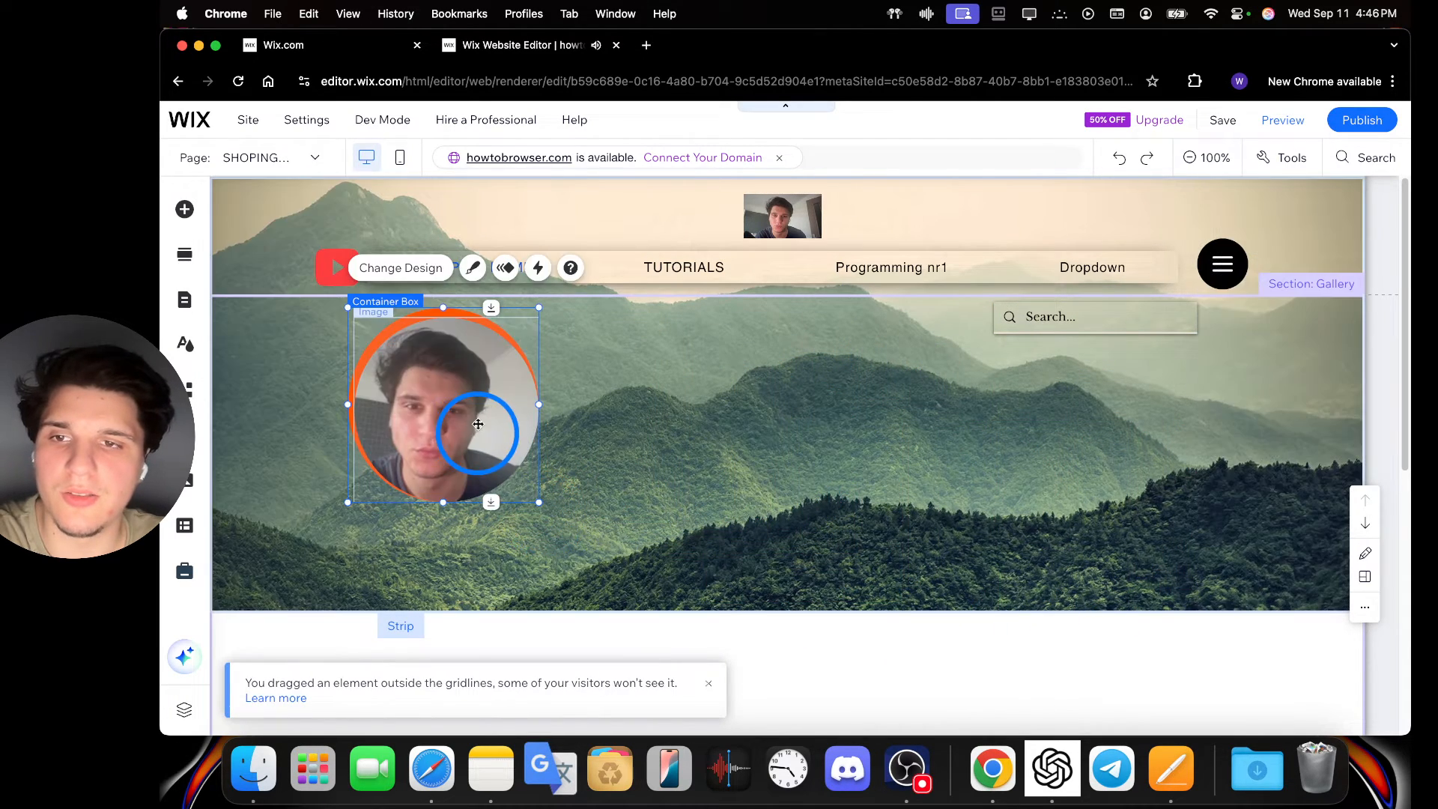
Delete the circular photo and the orange container box from the gallery strip.
left_click_drag(487, 423, 488, 410)
key("Delete")
left_click(447, 407)
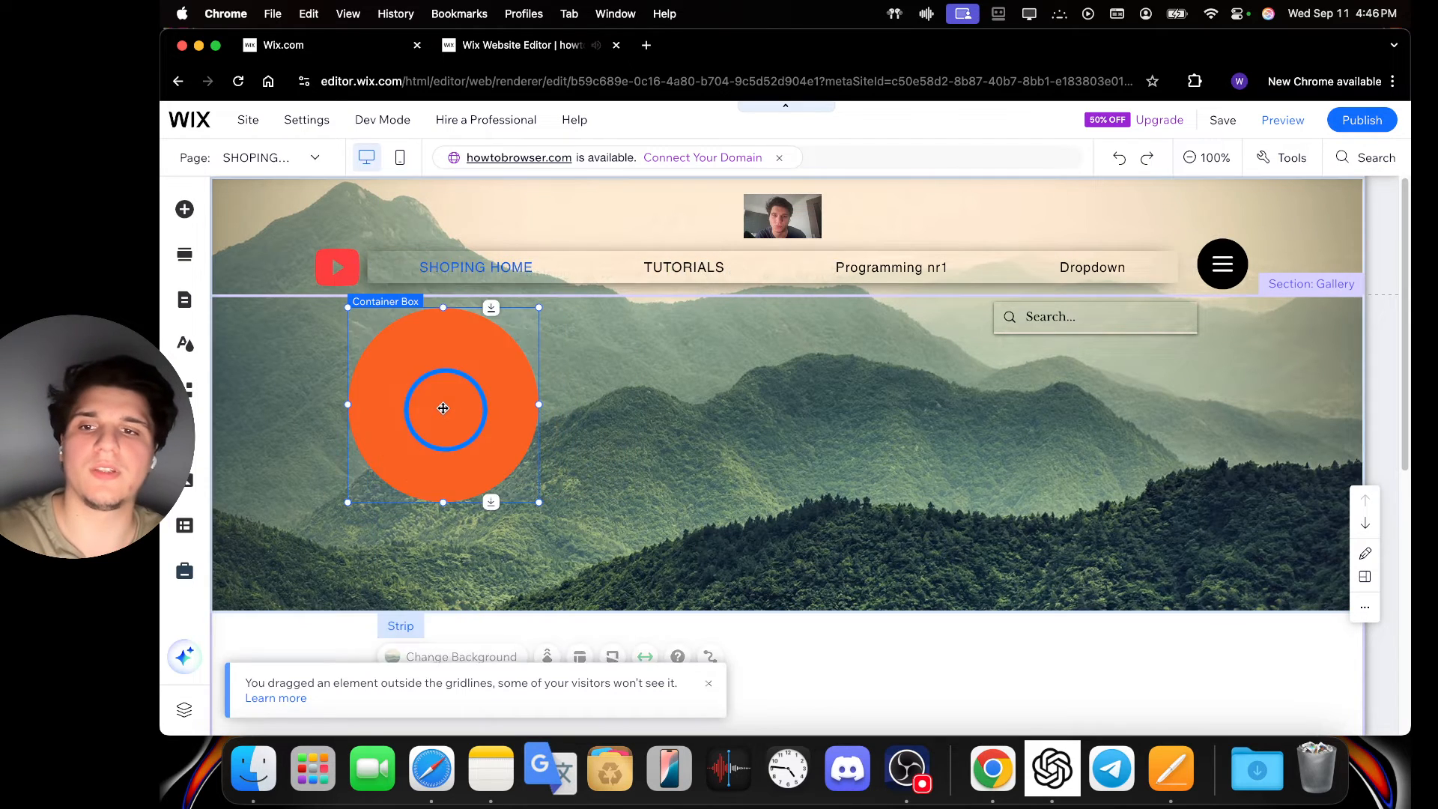
key("Delete")
left_click(515, 405)
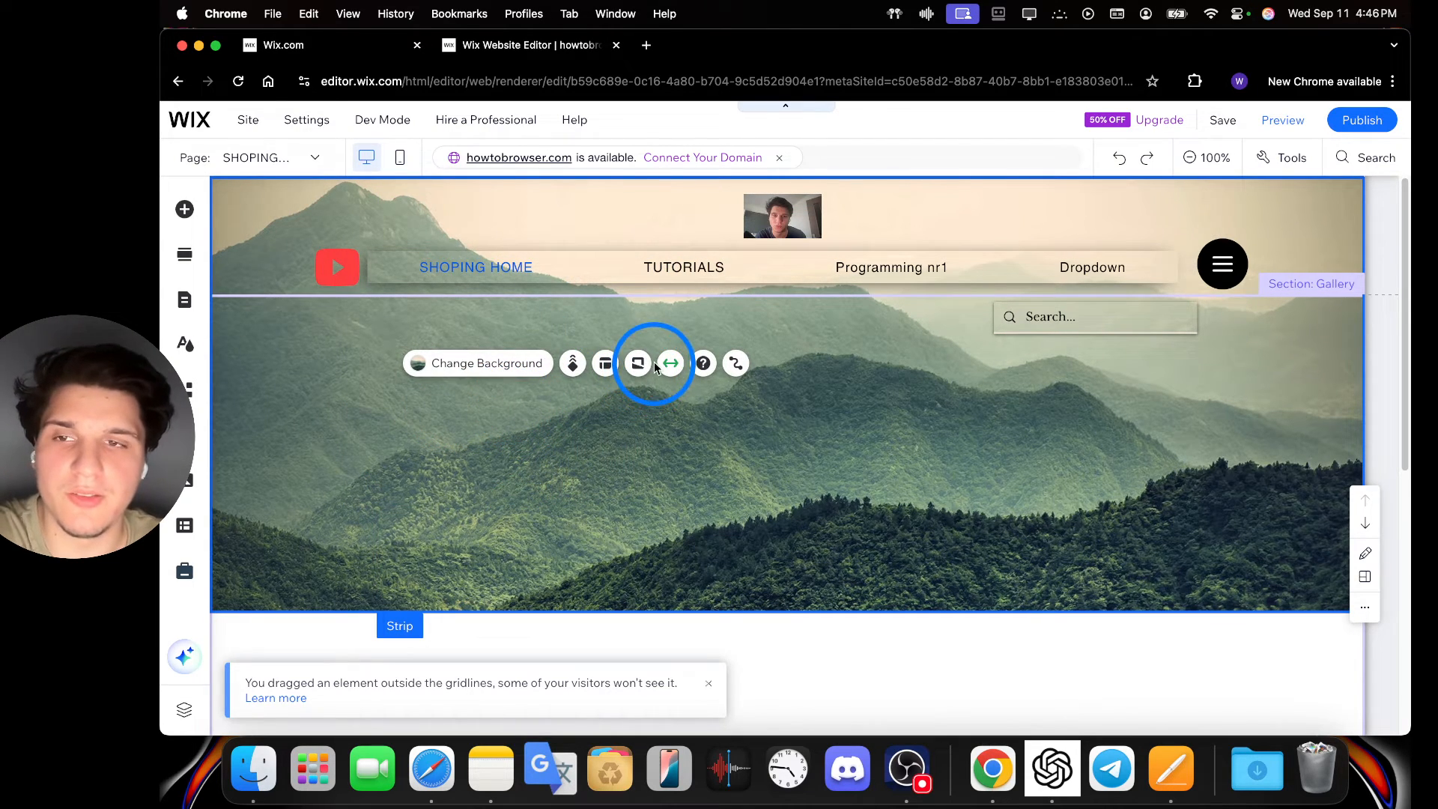
Review the AI Generator options for adding a section and the editor's search results for shapes.
left_click(189, 256)
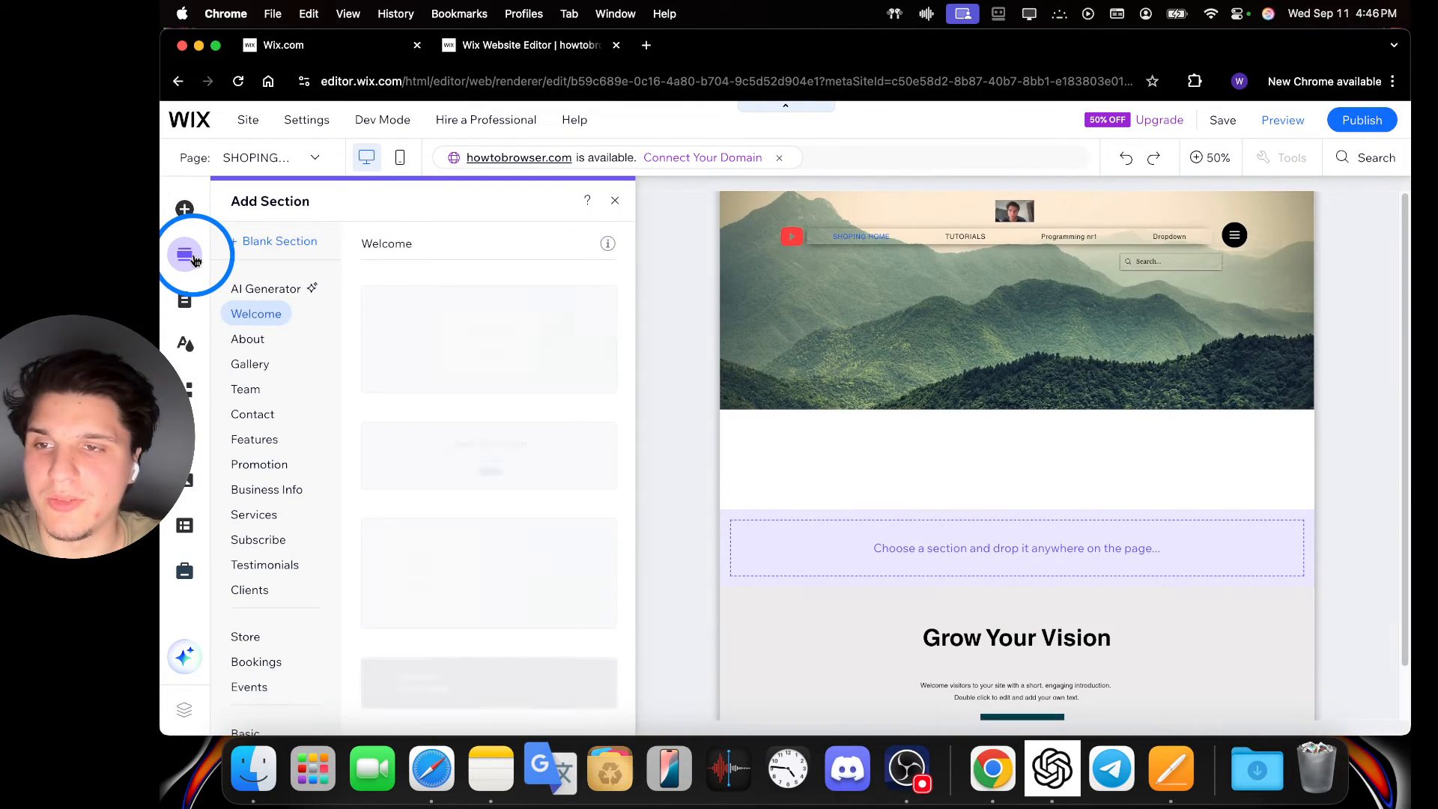
left_click(261, 293)
left_click(407, 459)
left_click(424, 537)
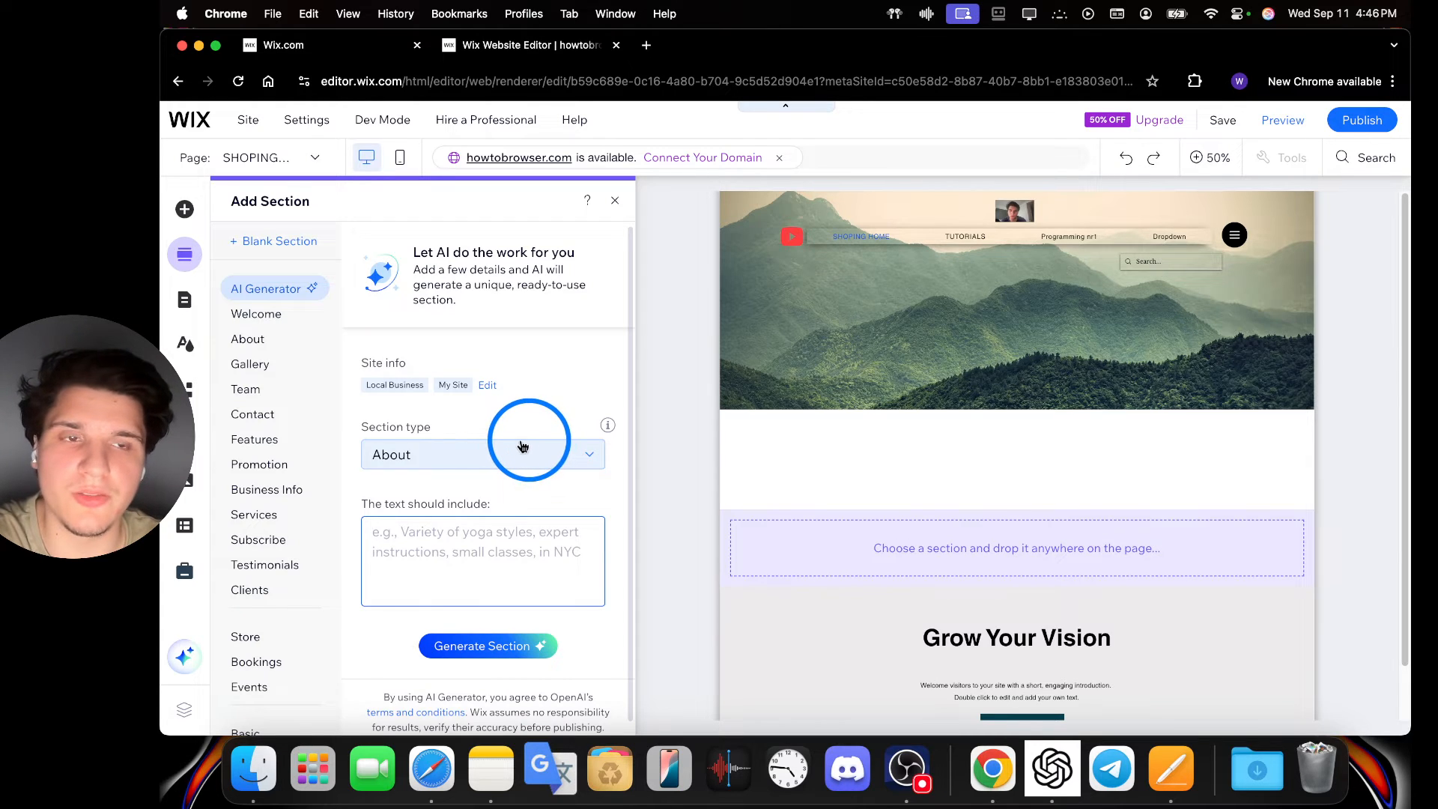
left_click(1344, 156)
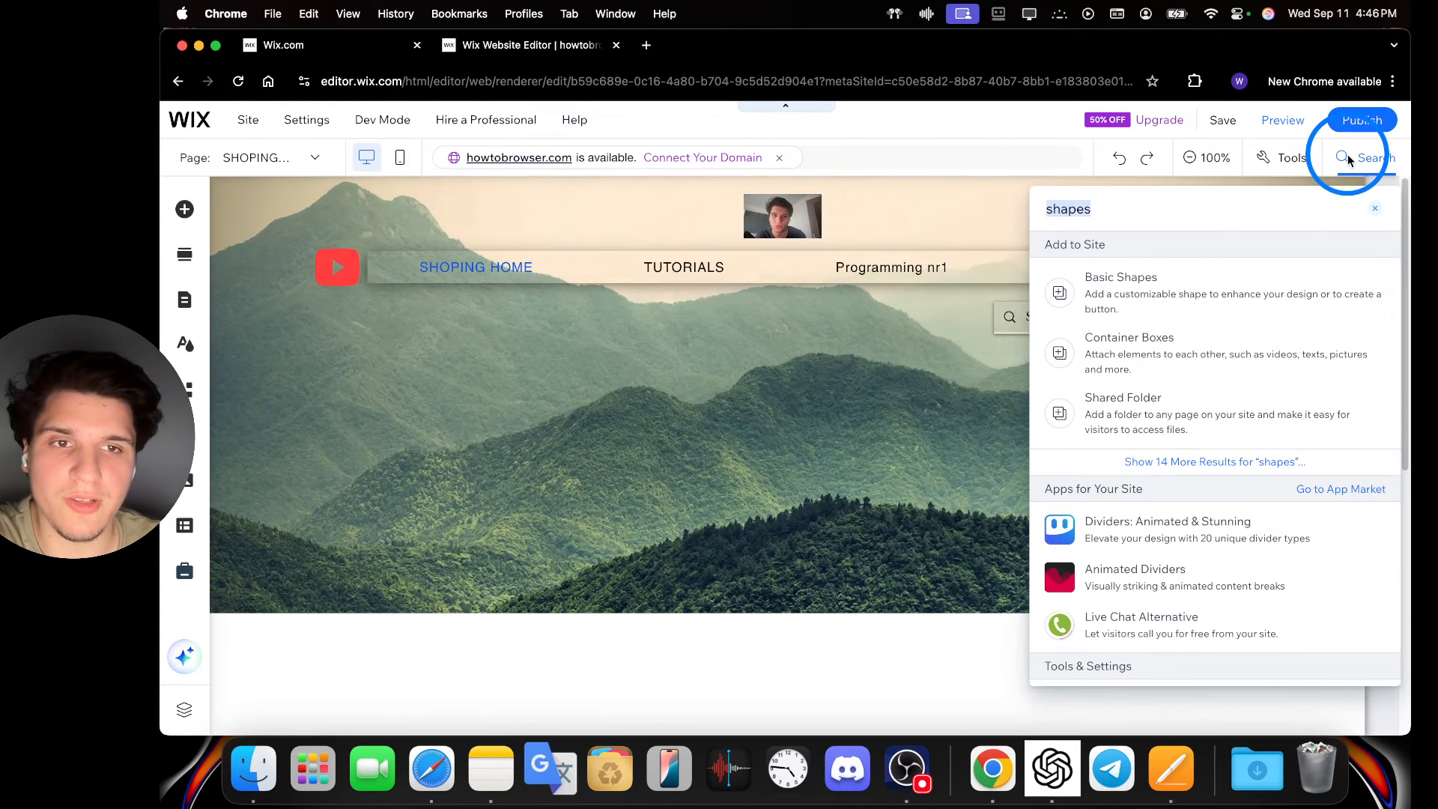
left_click(889, 476)
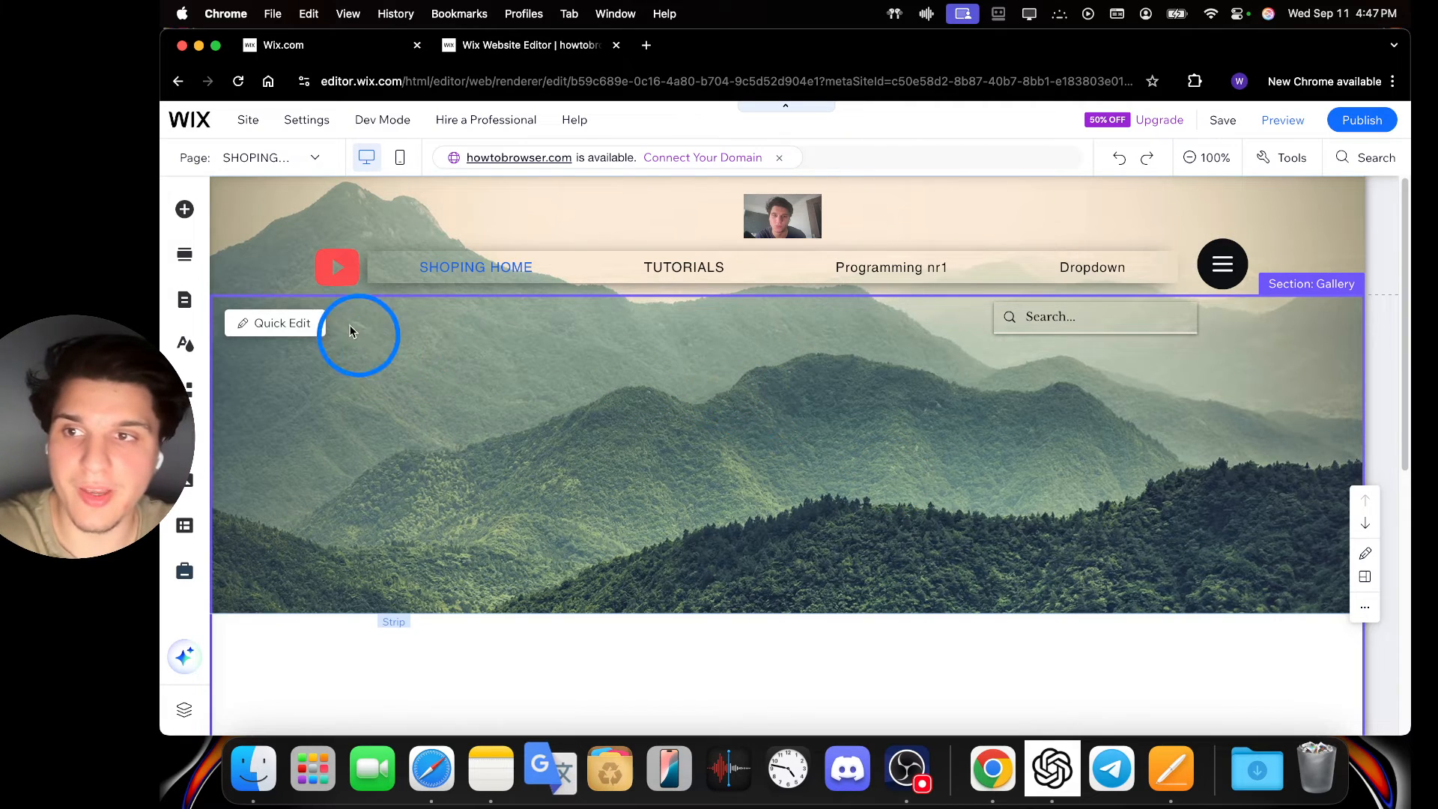
Add the blob-shaped video mask with the stone hand on orange from the Decorative elements to the gallery strip.
left_click(193, 212)
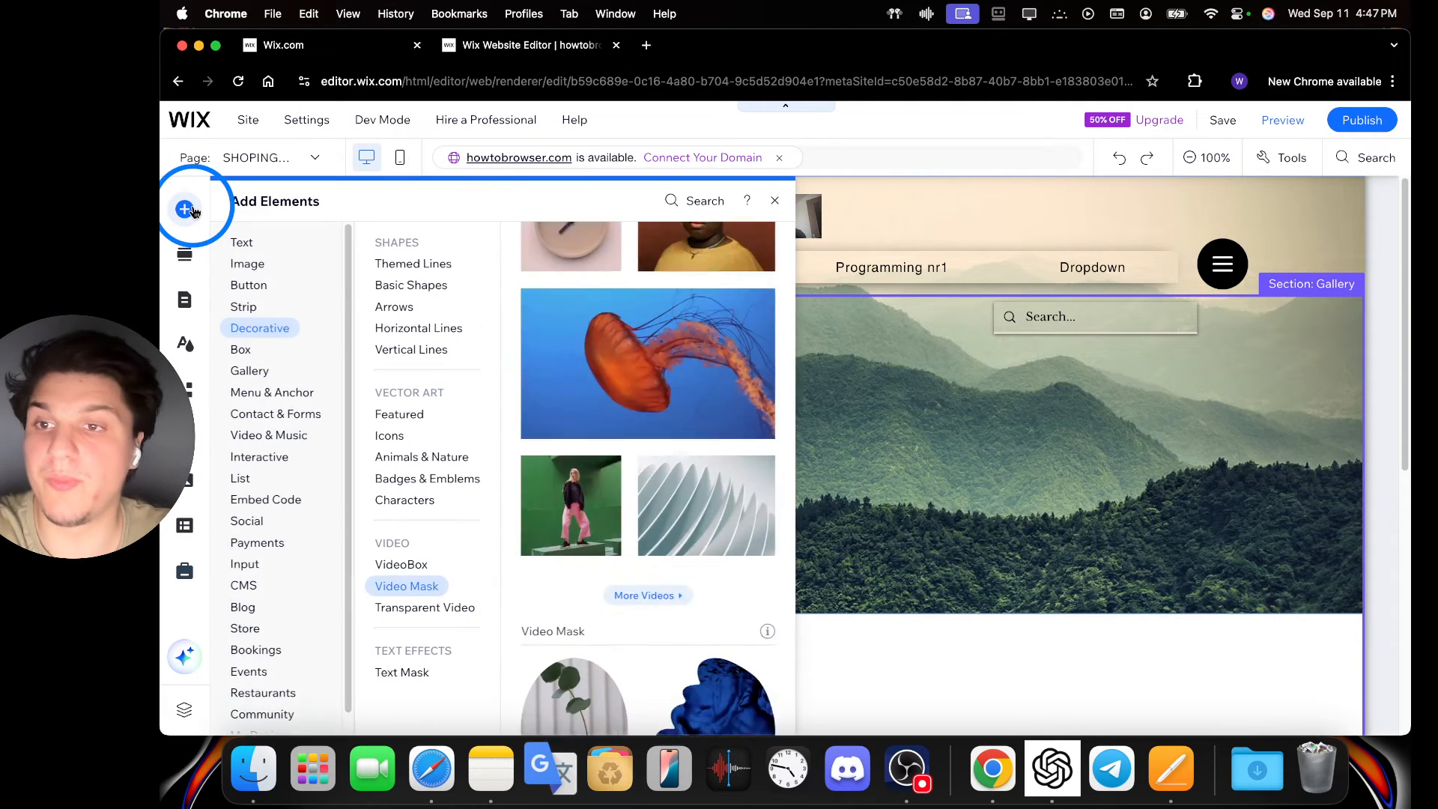
left_click(258, 342)
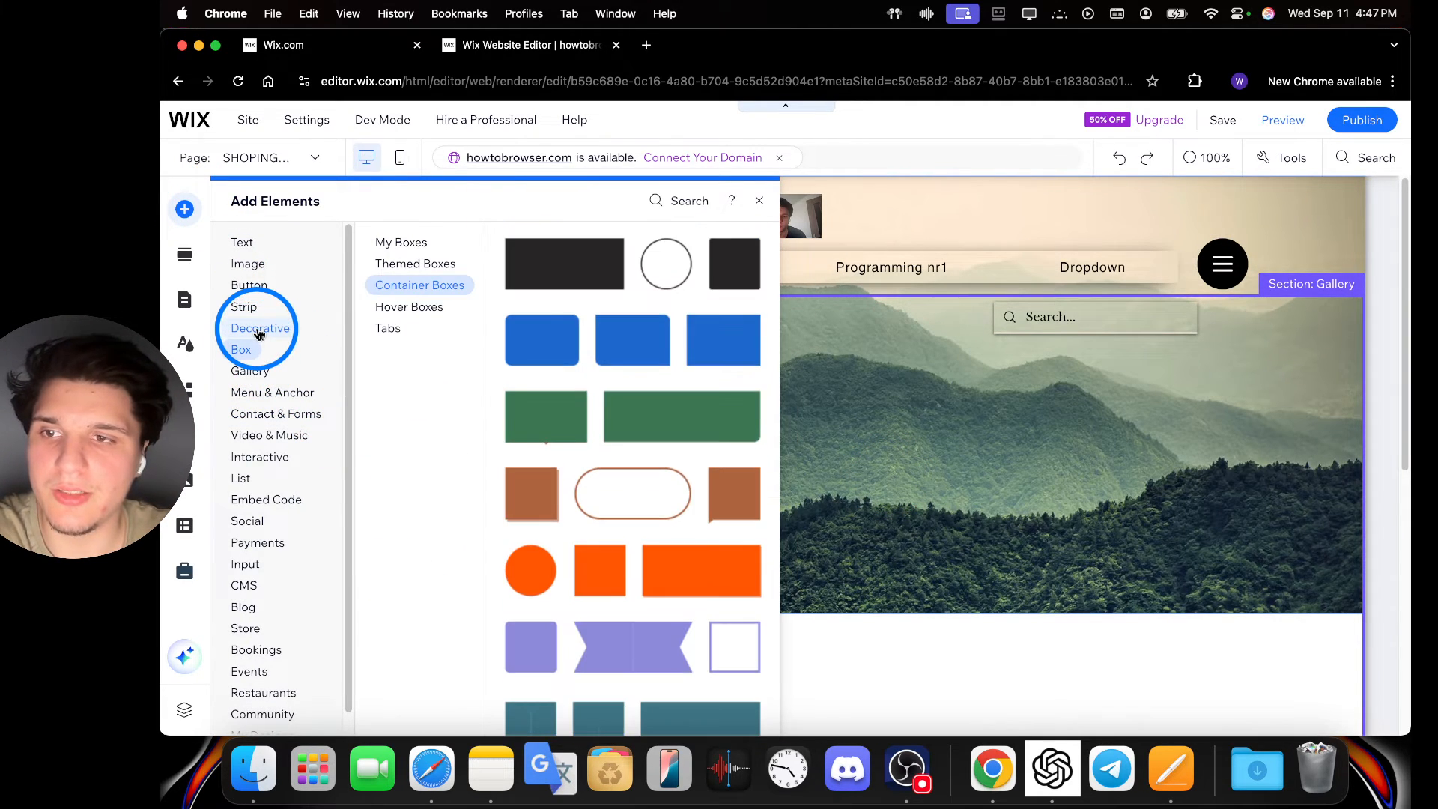
left_click(257, 335)
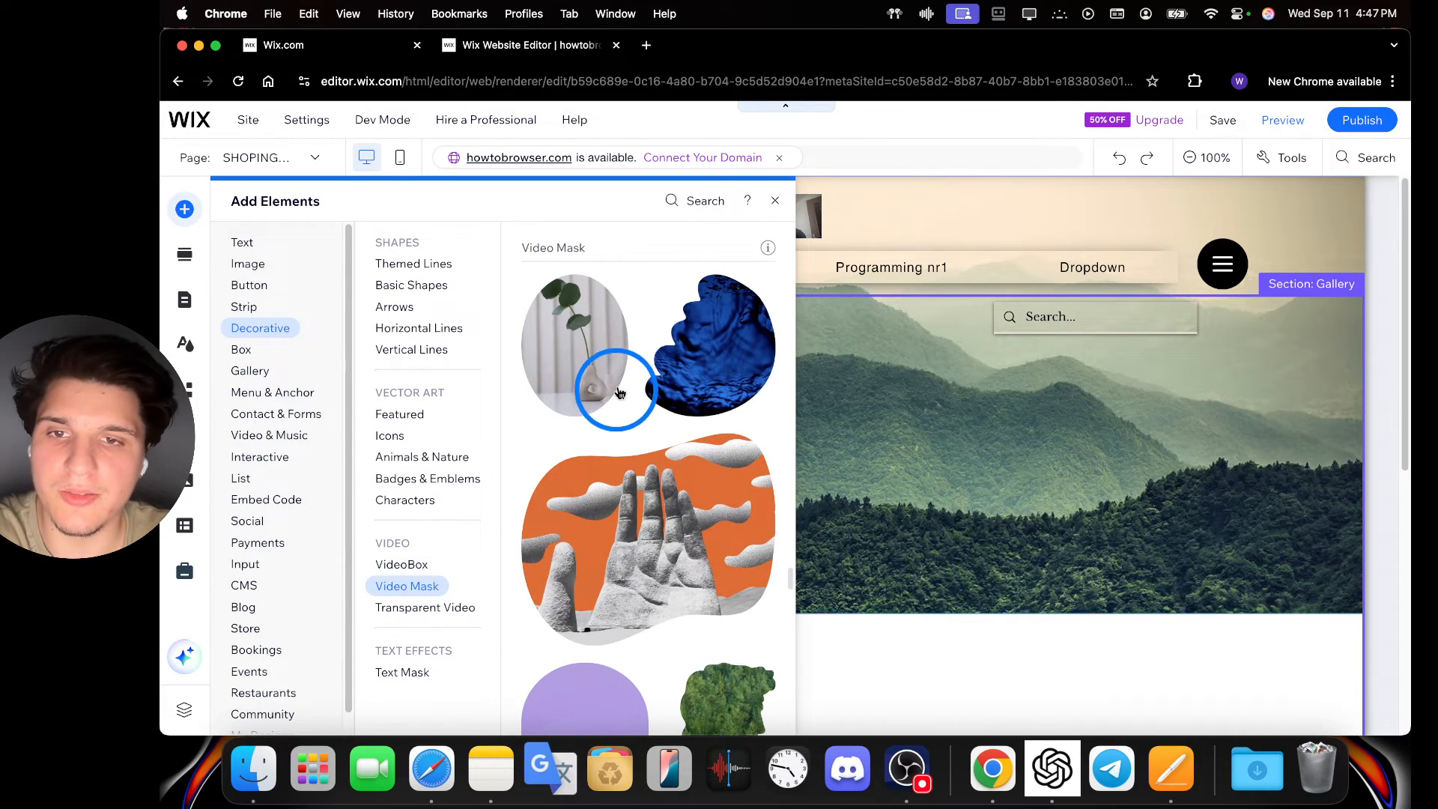
scroll(696, 499, "down", 1)
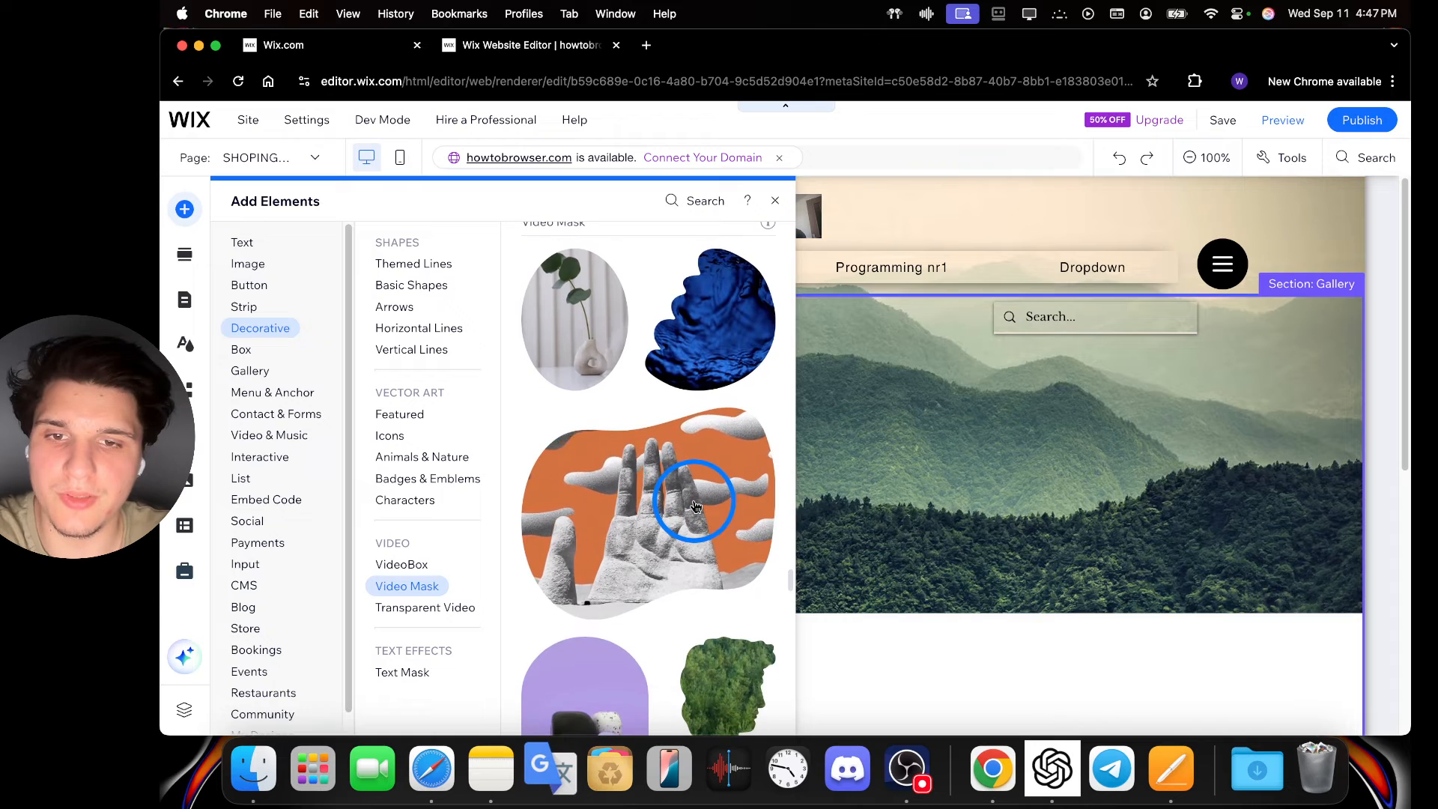
left_click(697, 500)
left_click_drag(710, 502, 720, 424)
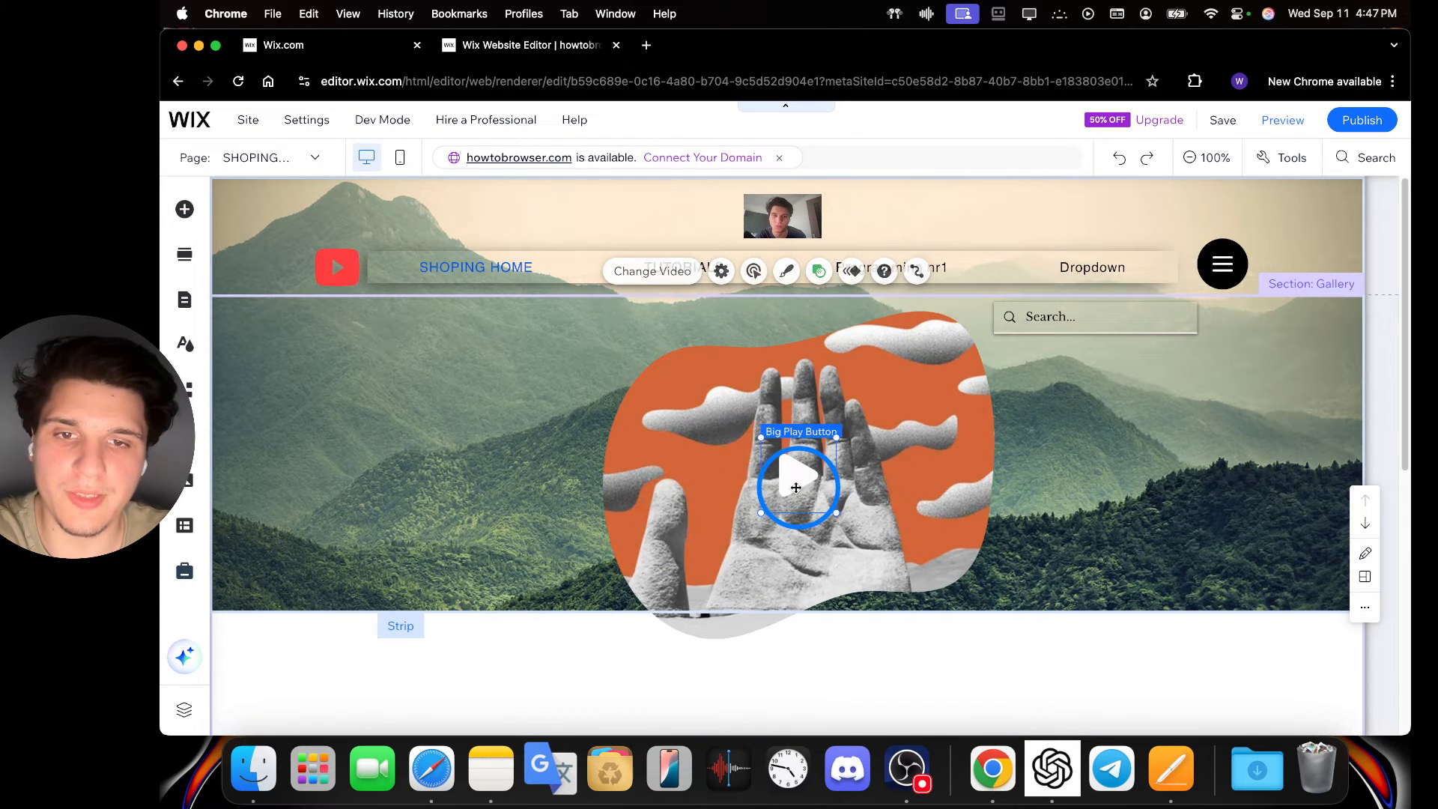
Change the video mask's big play button to the rounded rectangle design.
left_click(795, 488)
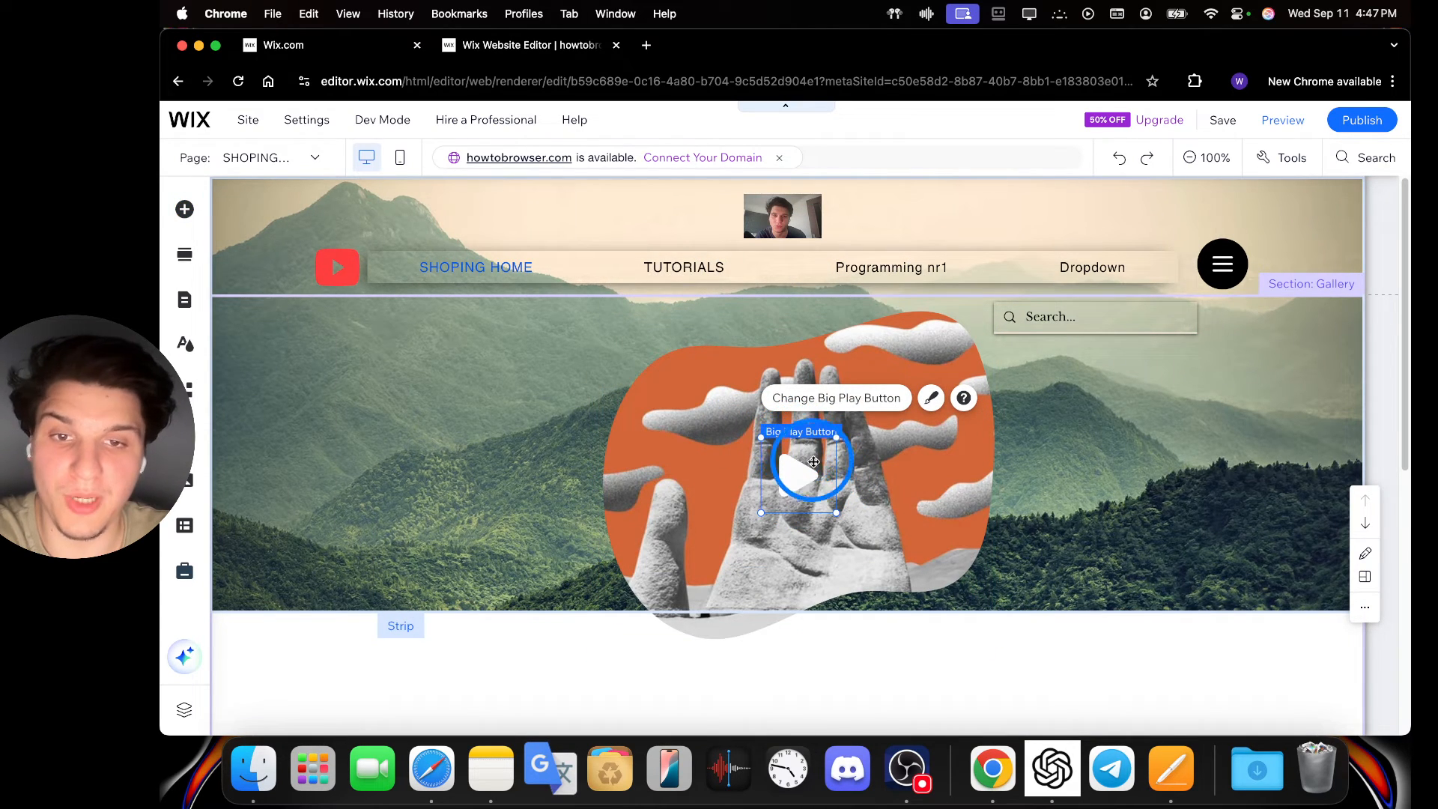
left_click(907, 768)
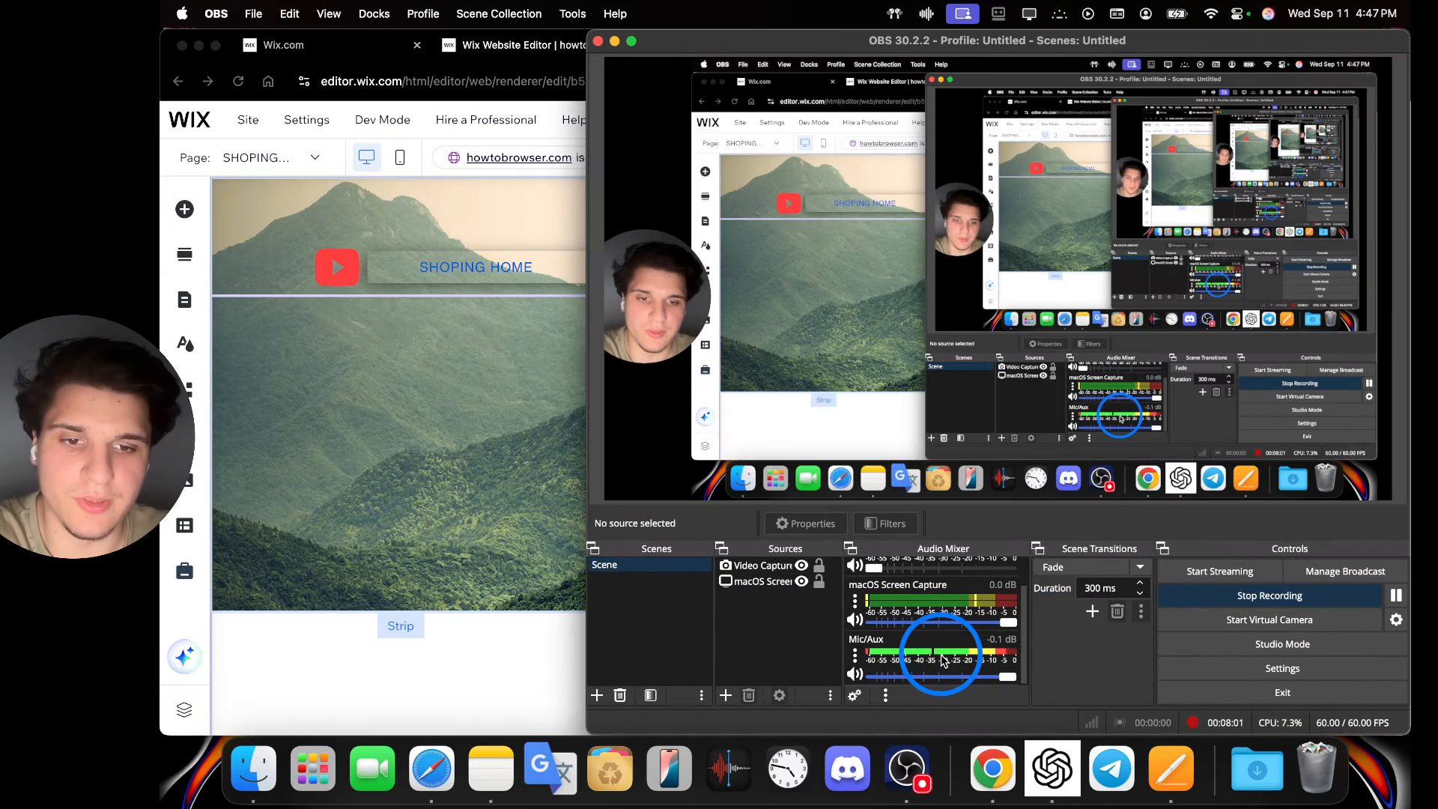
left_click(614, 40)
left_click(806, 400)
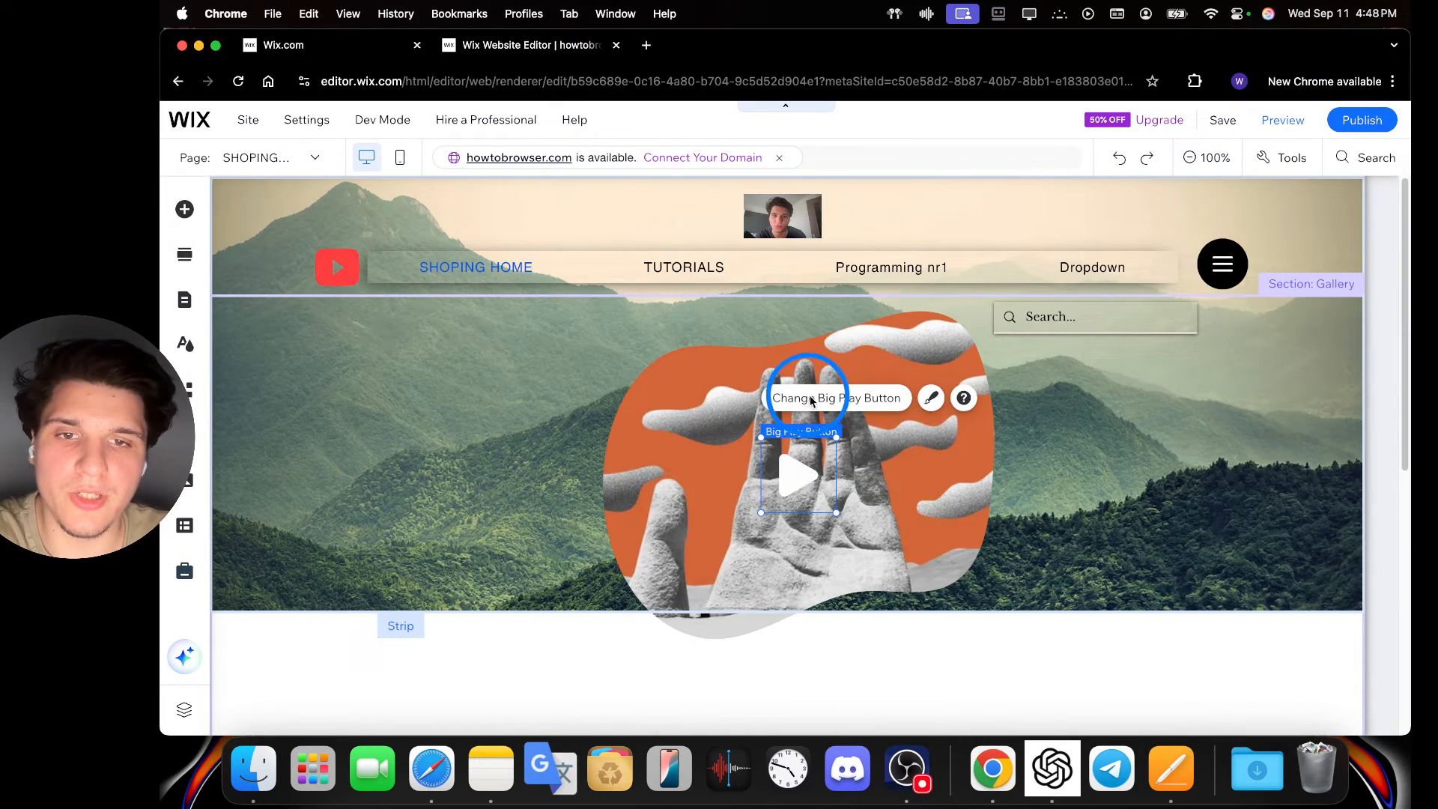
left_click(537, 363)
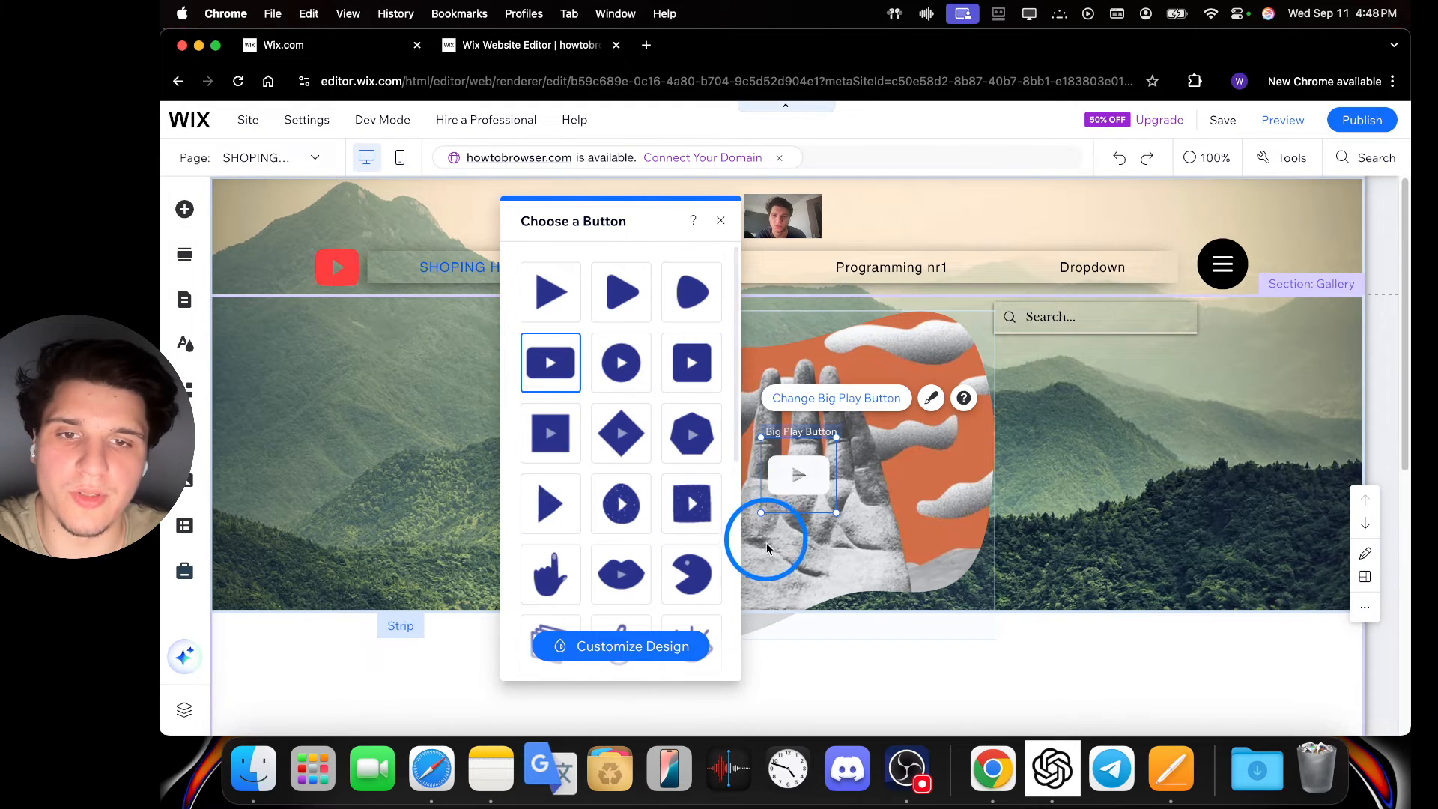
left_click(802, 552)
Set the big play button's colour to the red from My colors and select the VideoBox.
left_click(802, 475)
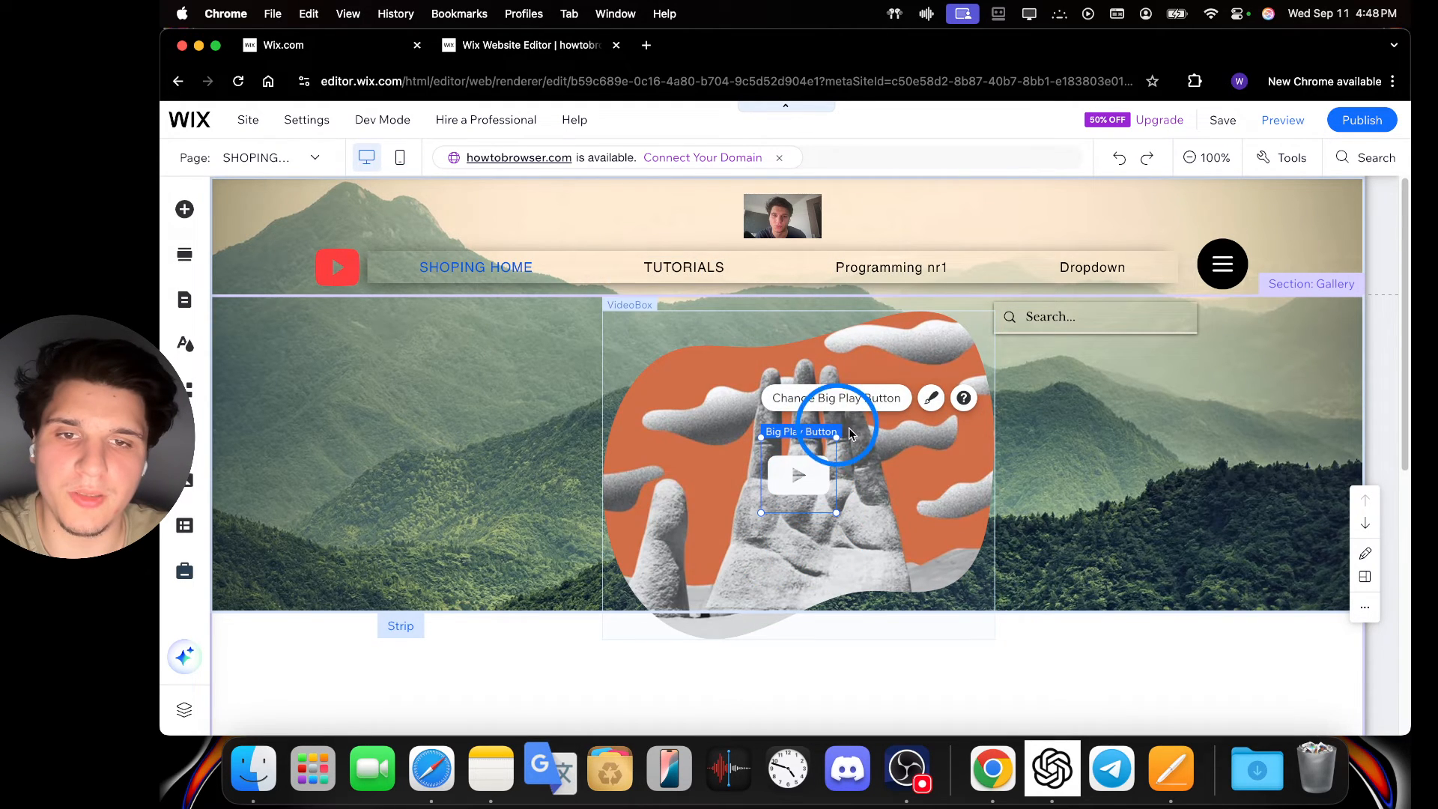
left_click(931, 398)
left_click(707, 331)
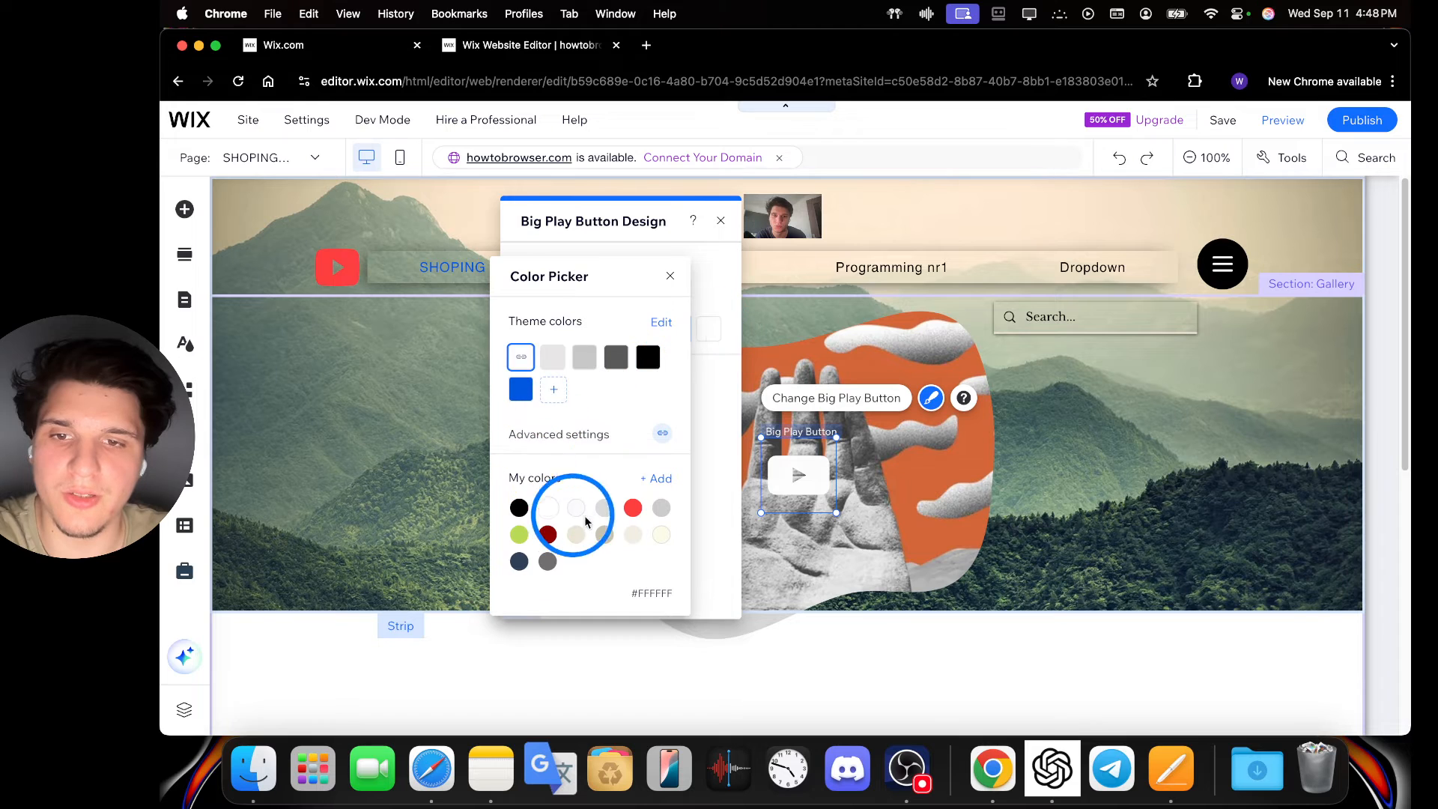
left_click(633, 508)
left_click(910, 474)
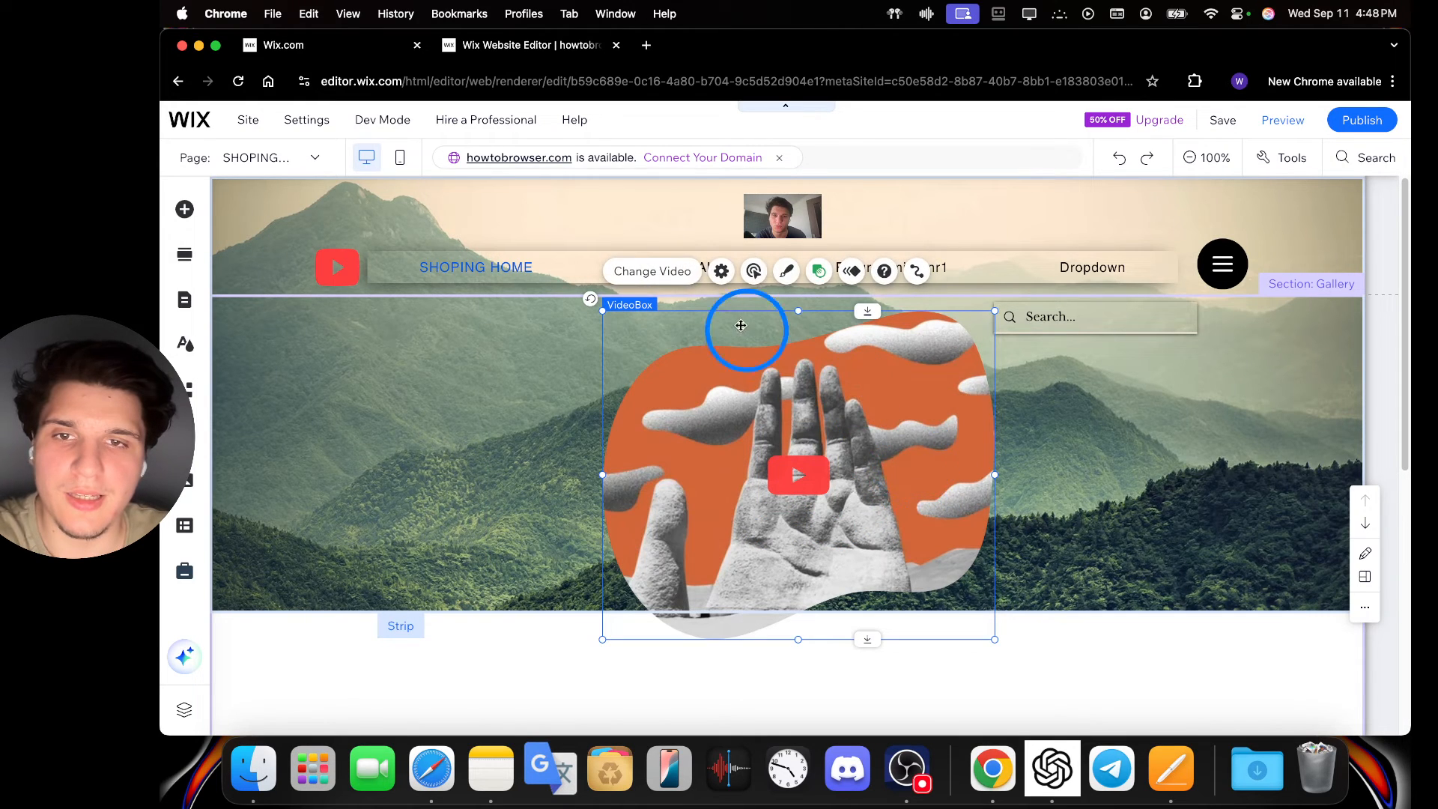
Browse Media from Wix and Site Files for a replacement video and close the chooser without picking one.
left_click(676, 273)
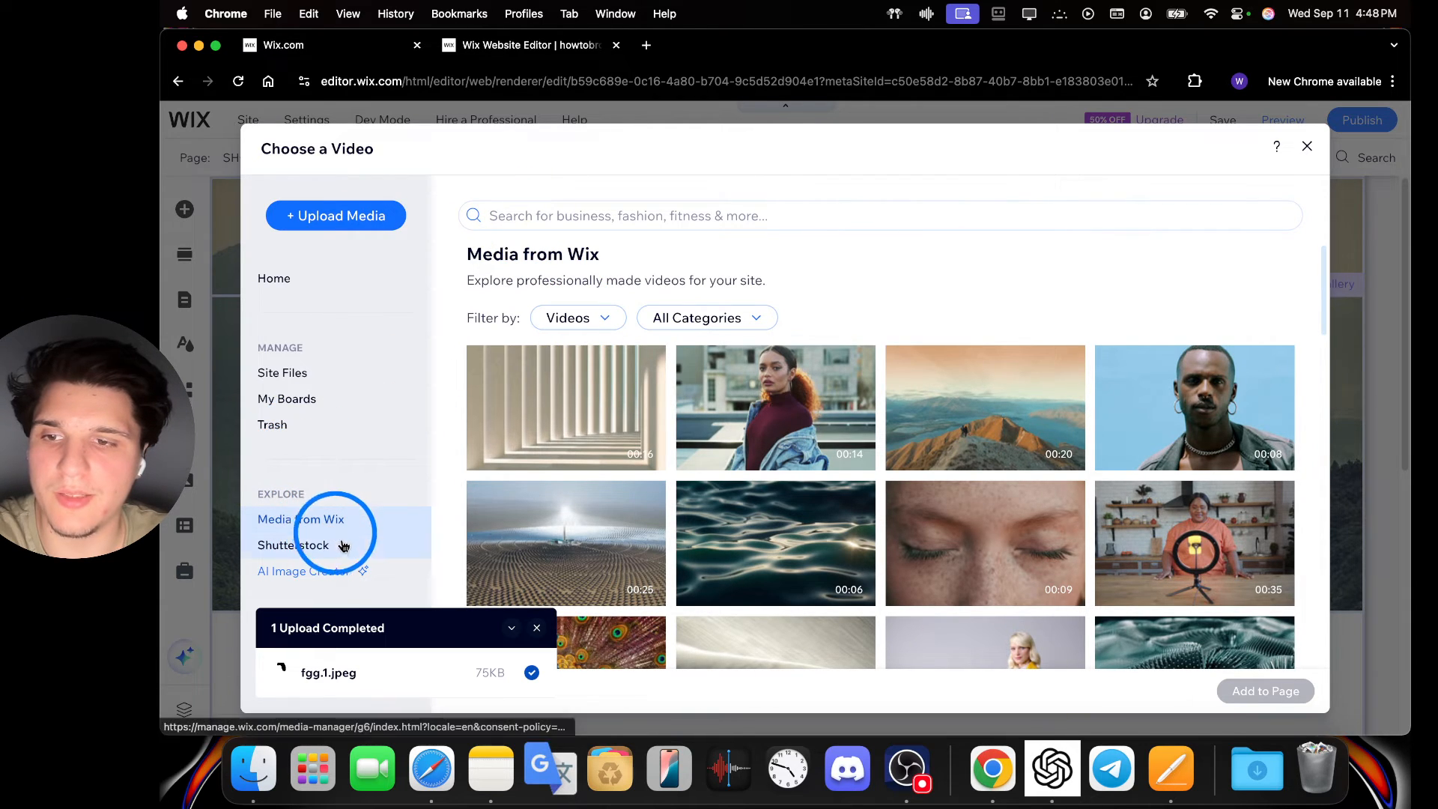
left_click(322, 378)
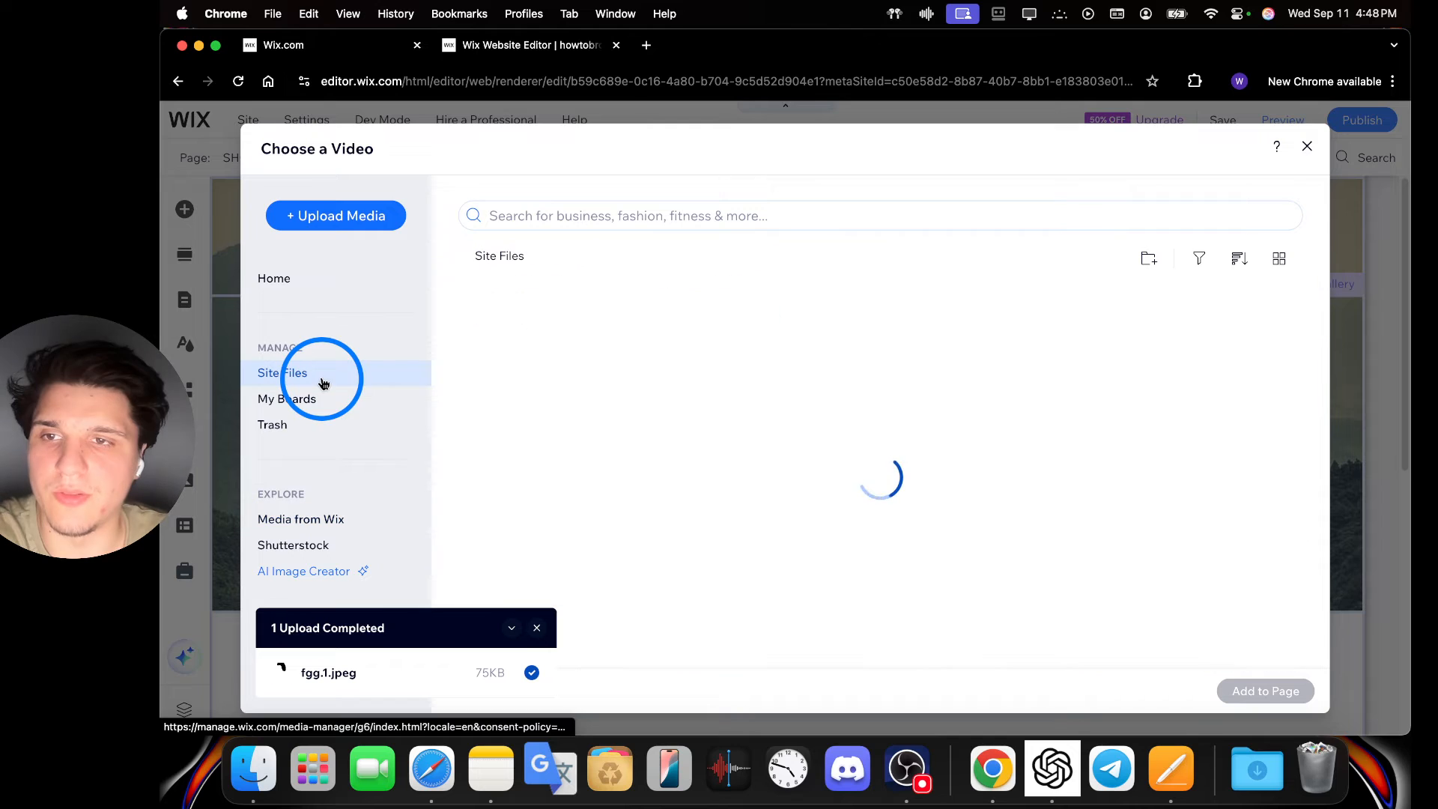
left_click(1307, 146)
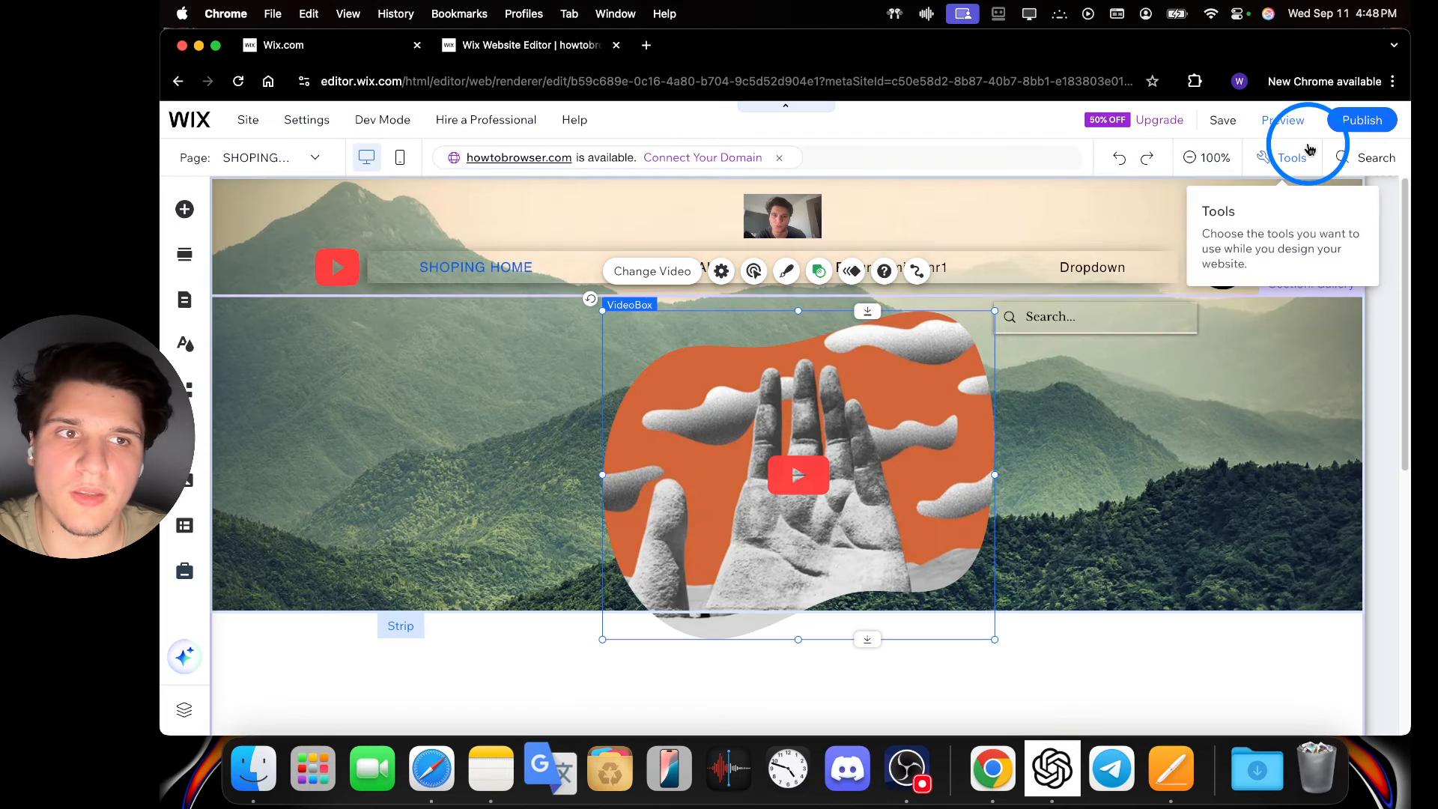
Set the VideoBox behaviours to start playing On click and to pause with No pause.
left_click(755, 282)
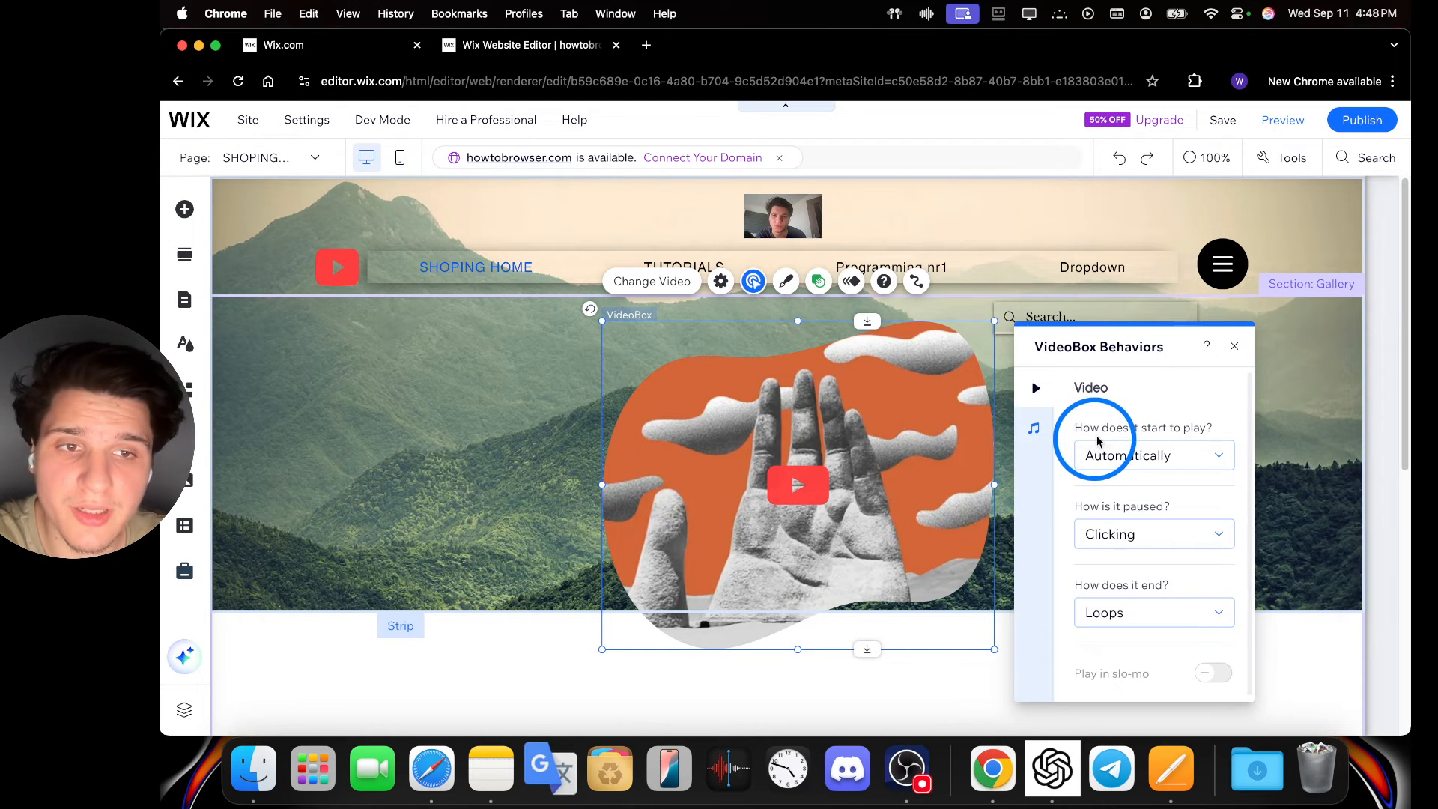
left_click(1120, 455)
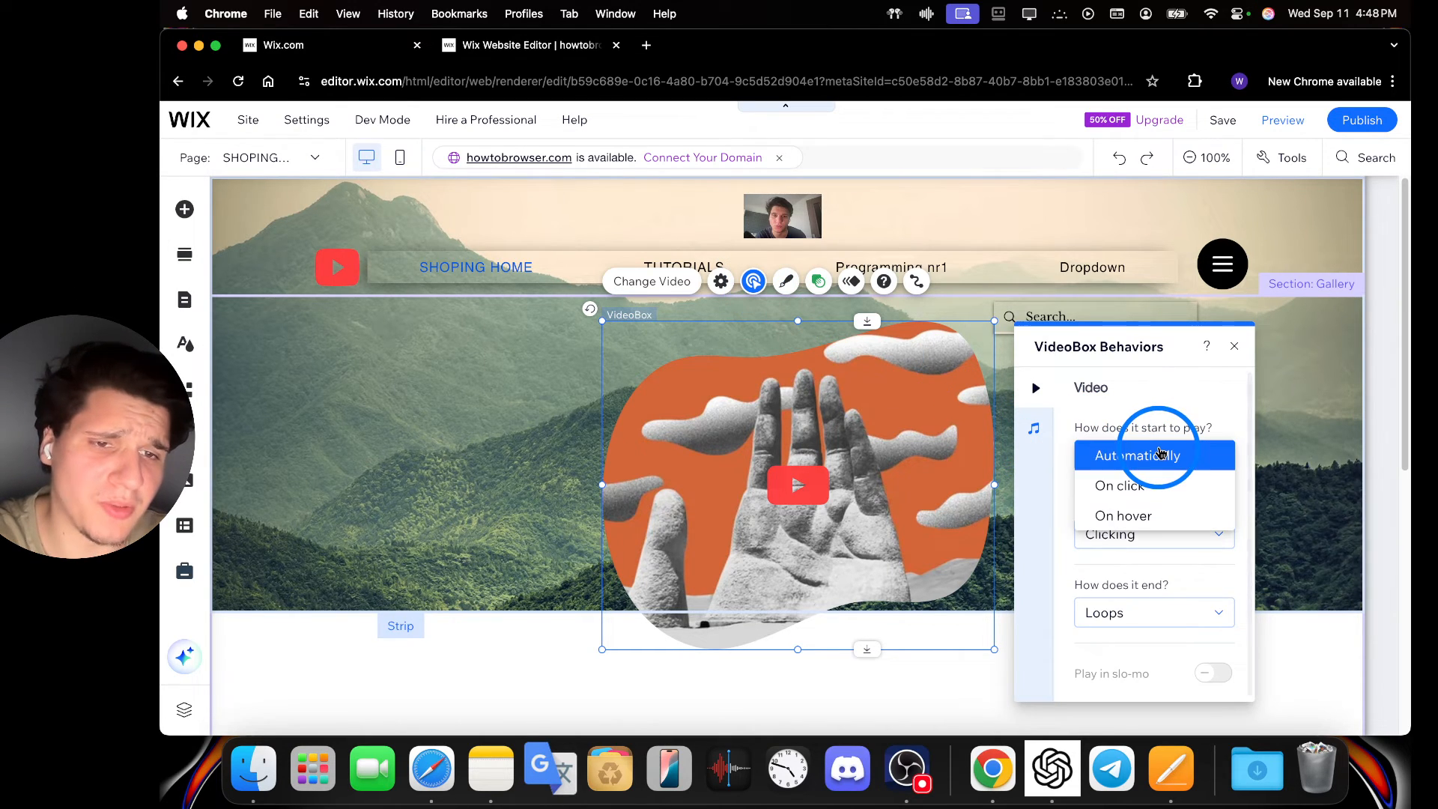
left_click(1178, 494)
left_click(1128, 545)
left_click(1132, 564)
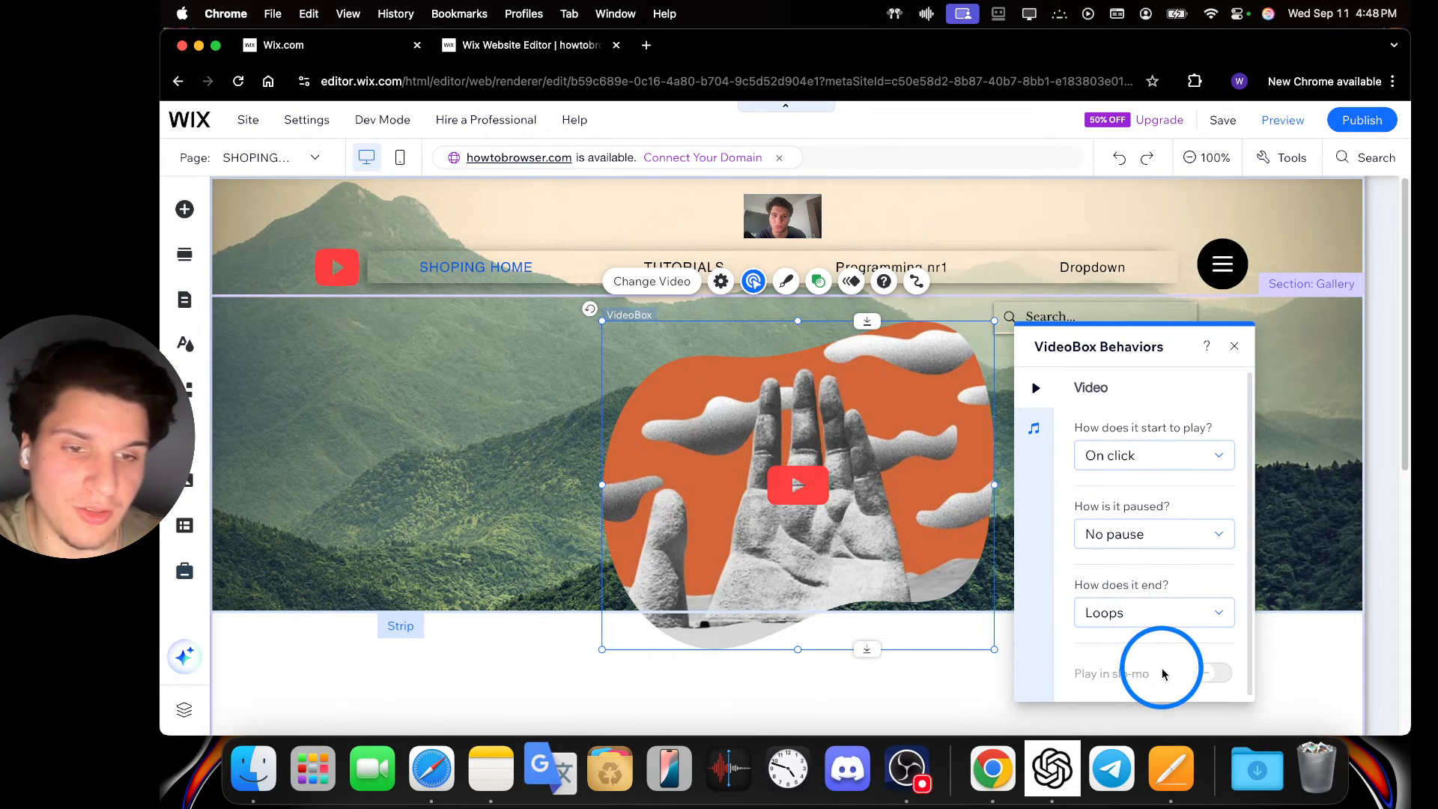
Give the VideoBox a Fade entrance animation and deselect it.
left_click(1234, 346)
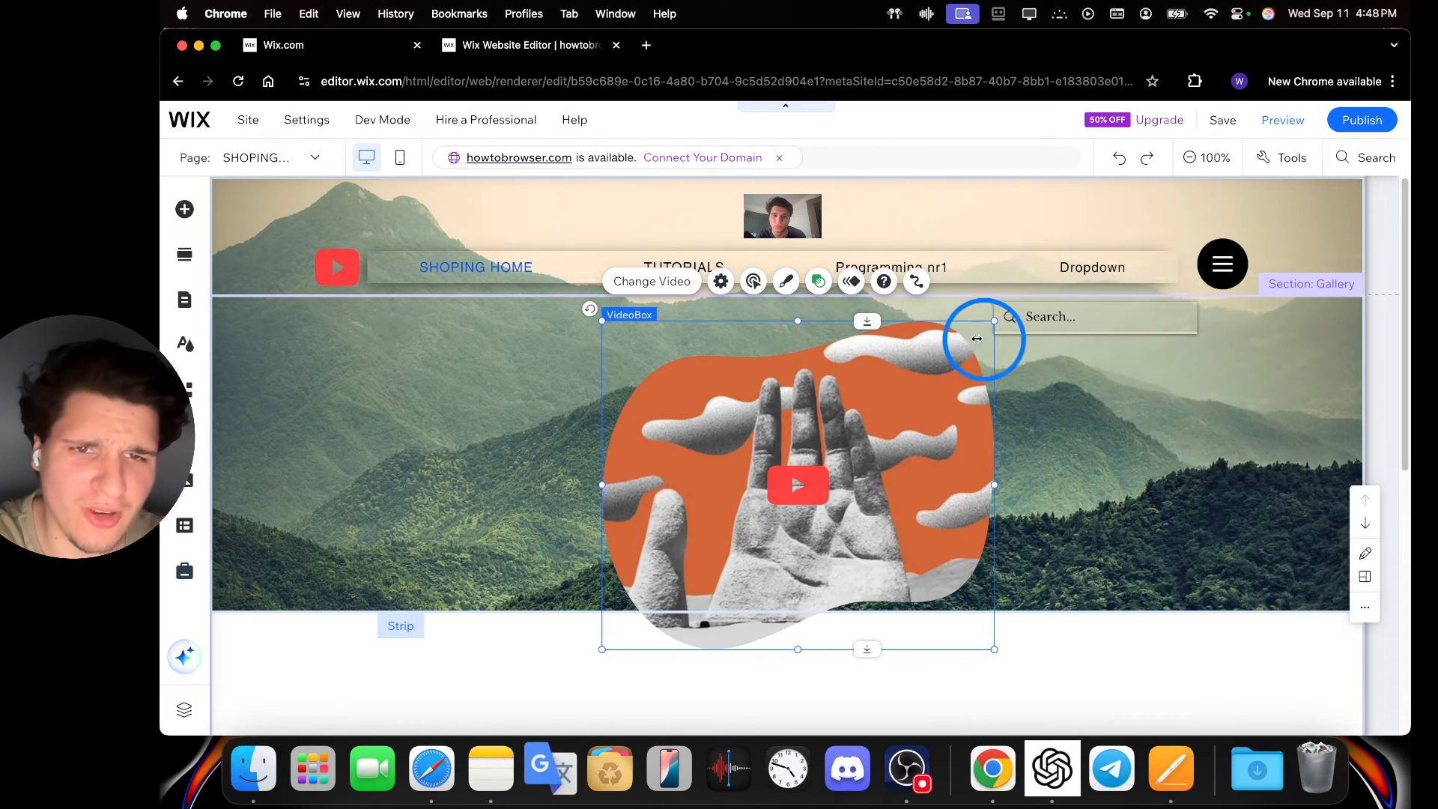
left_click(851, 284)
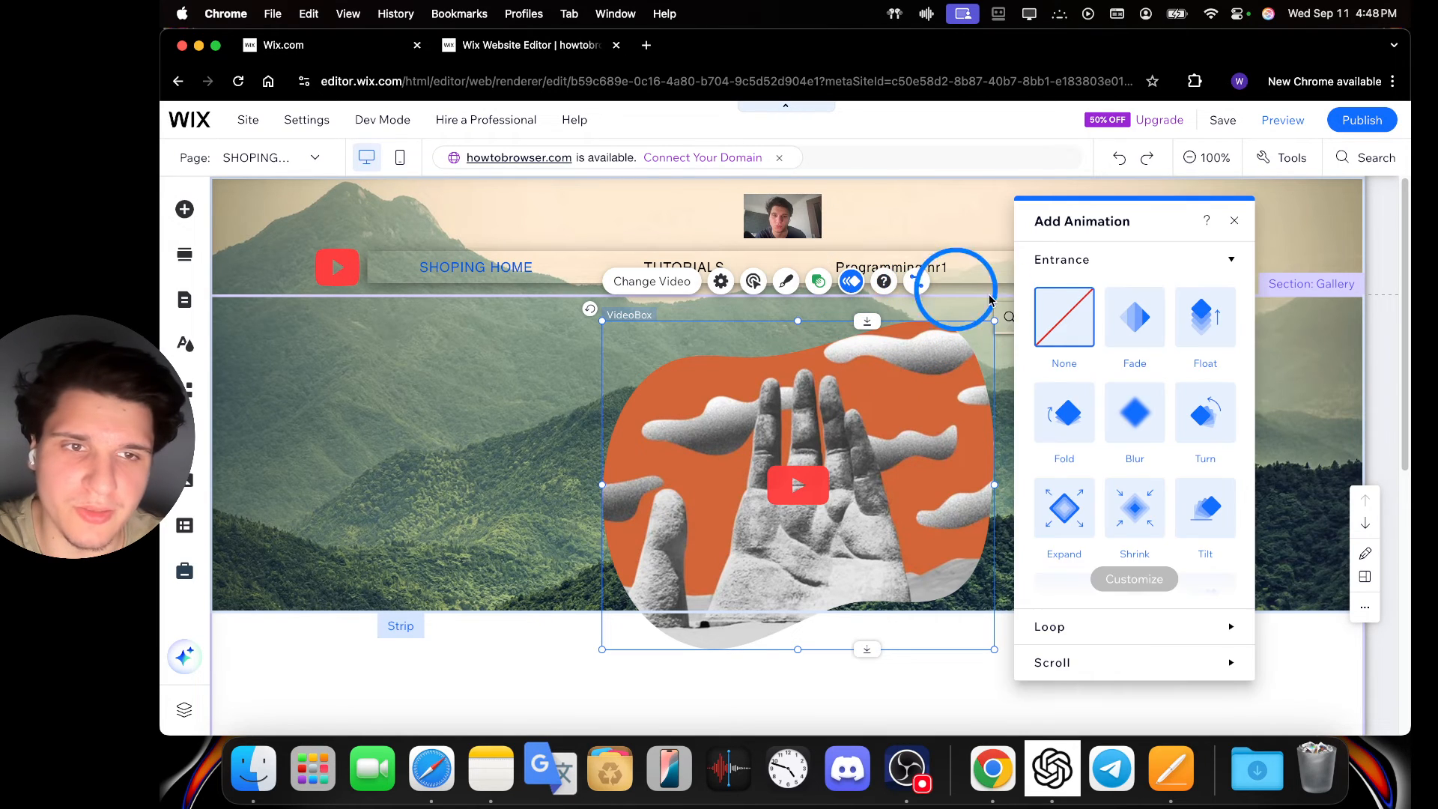
left_click(1123, 314)
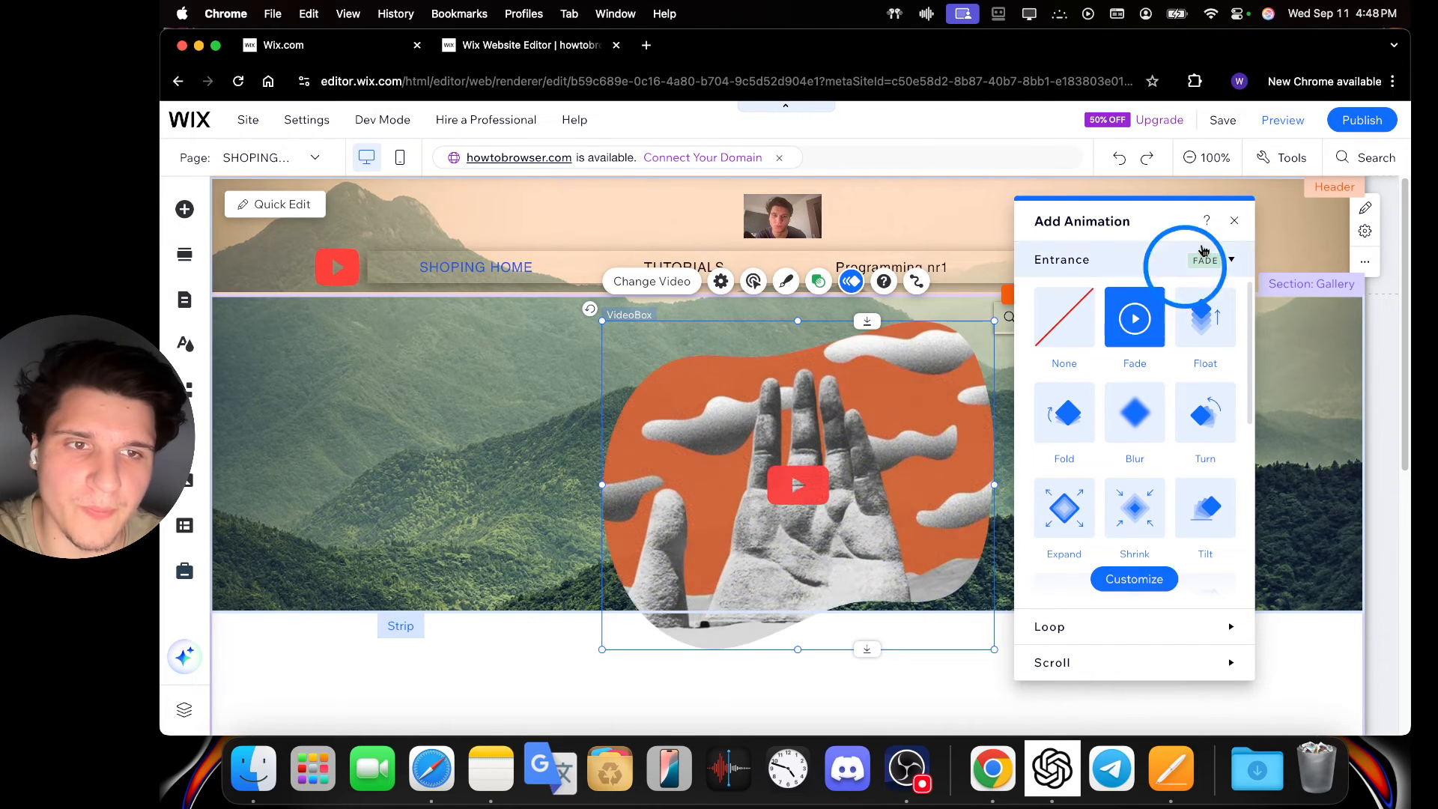
left_click(992, 191)
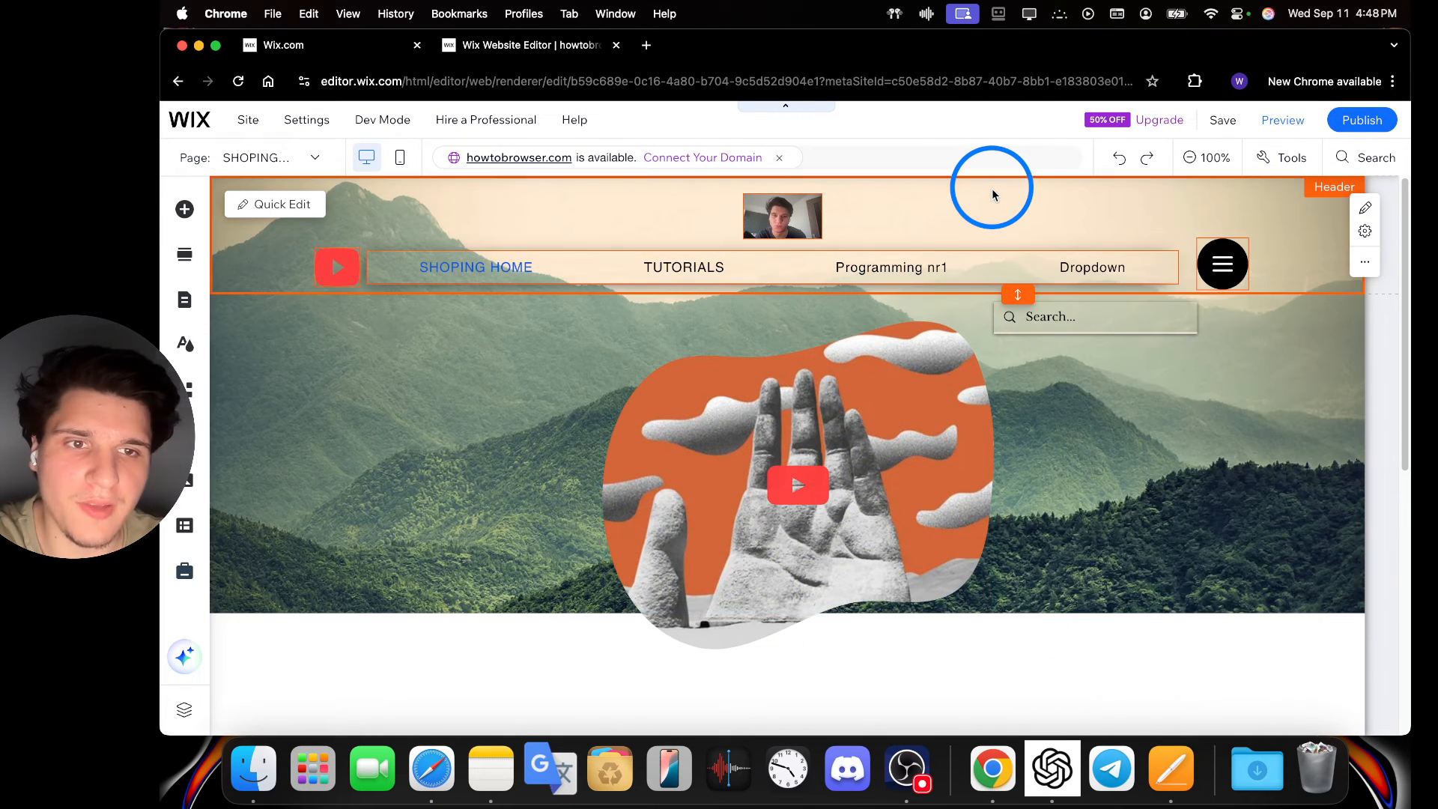
Browse the section templates, including the Subscribe designs, without adding one.
left_click(187, 259)
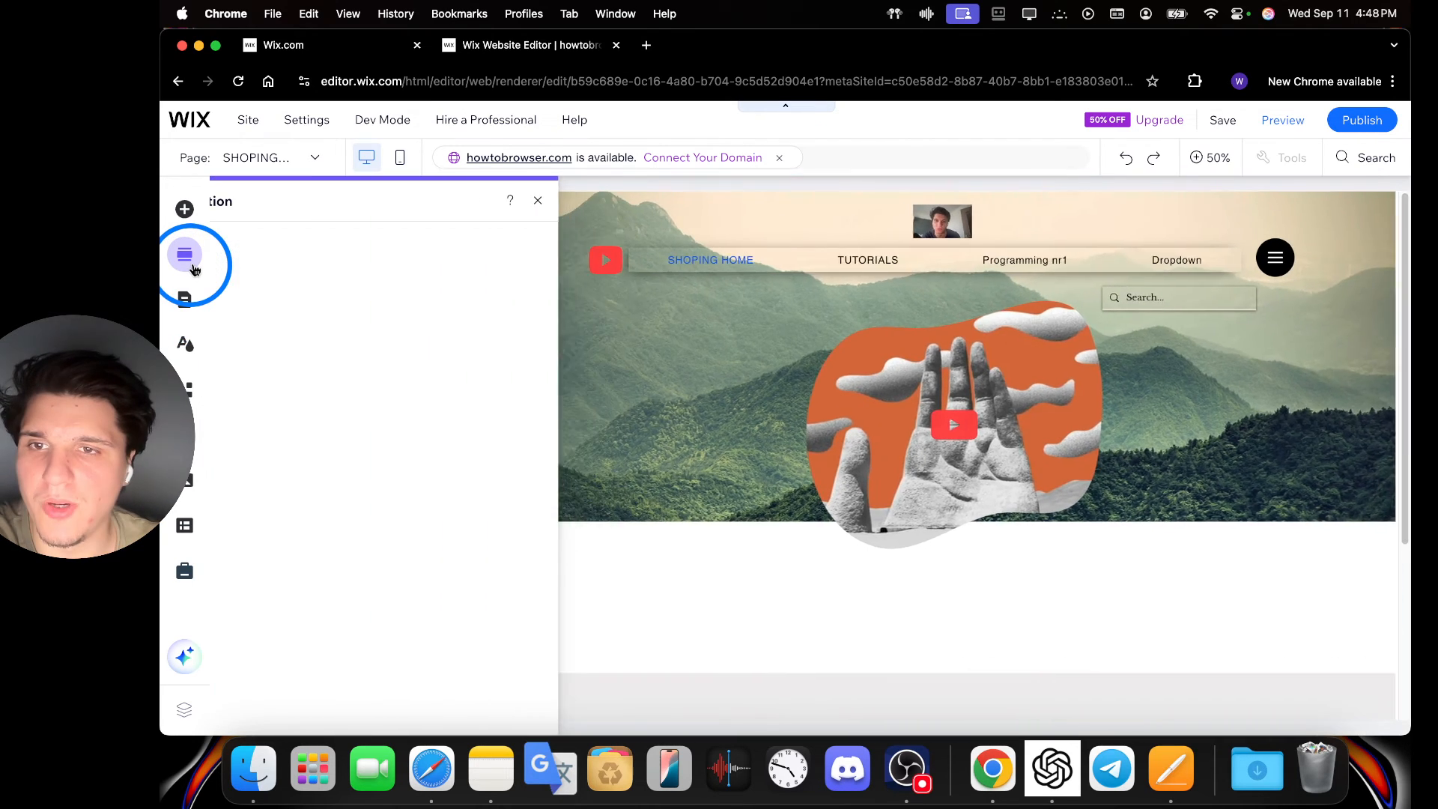
scroll(258, 386, "down", 3)
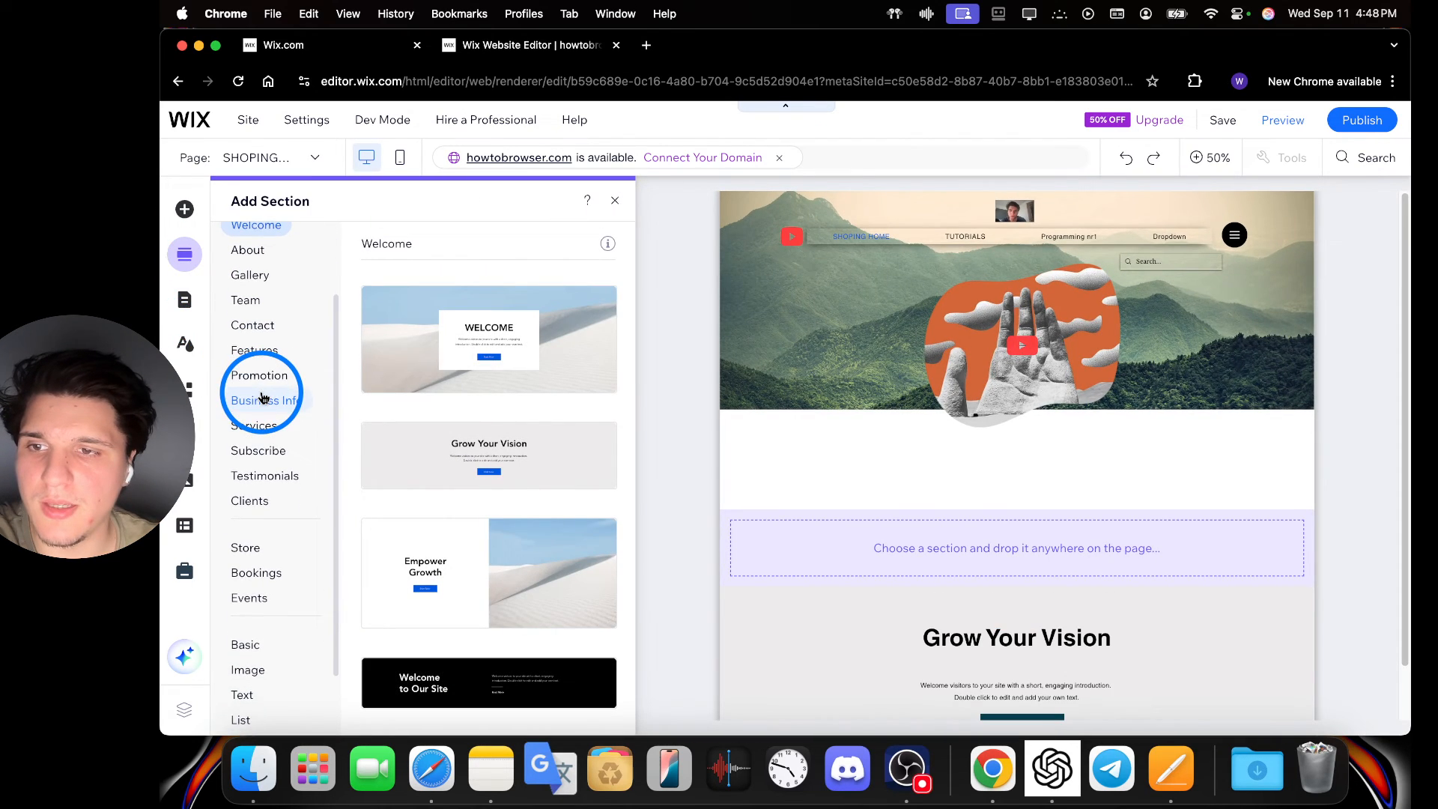
left_click(274, 460)
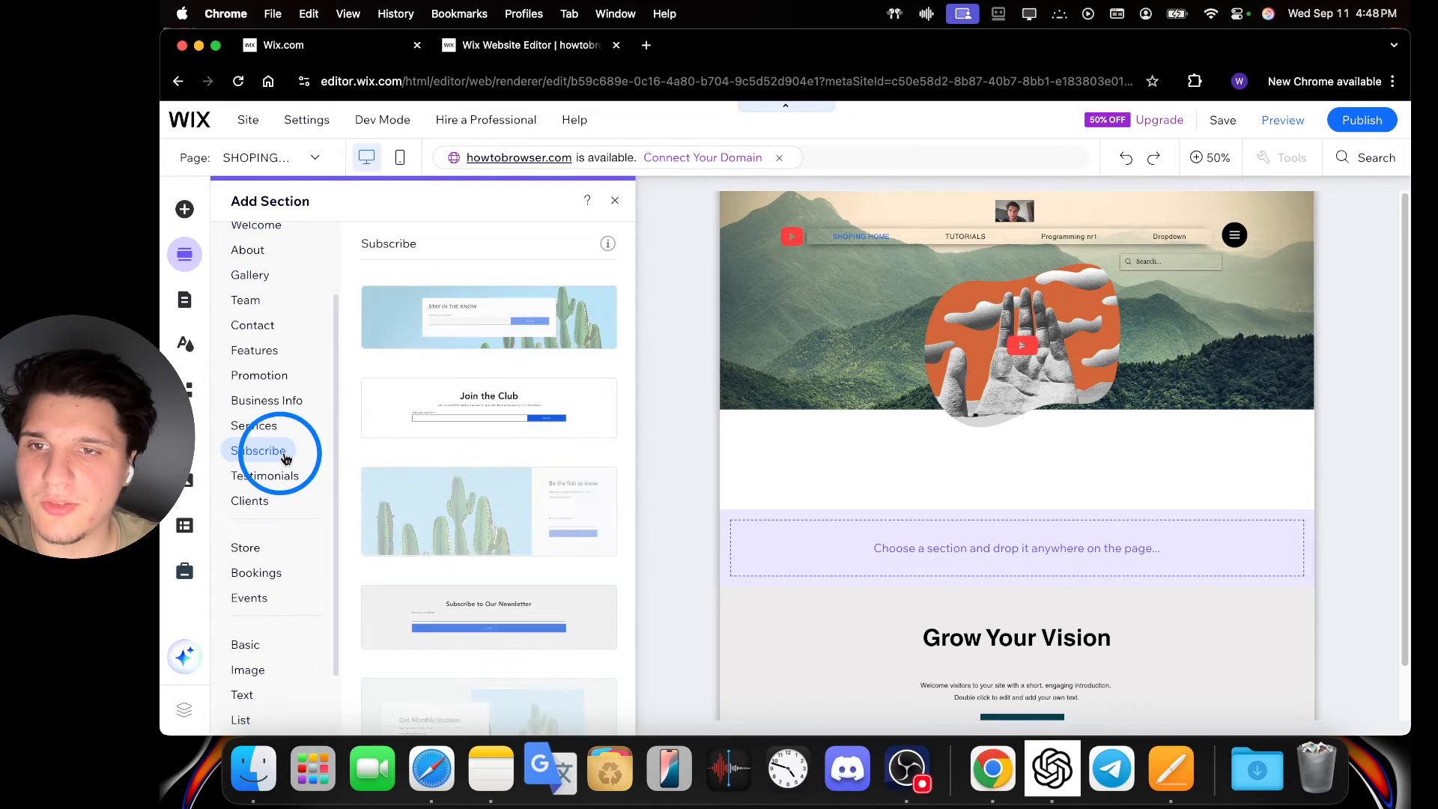
scroll(449, 487, "down", 2)
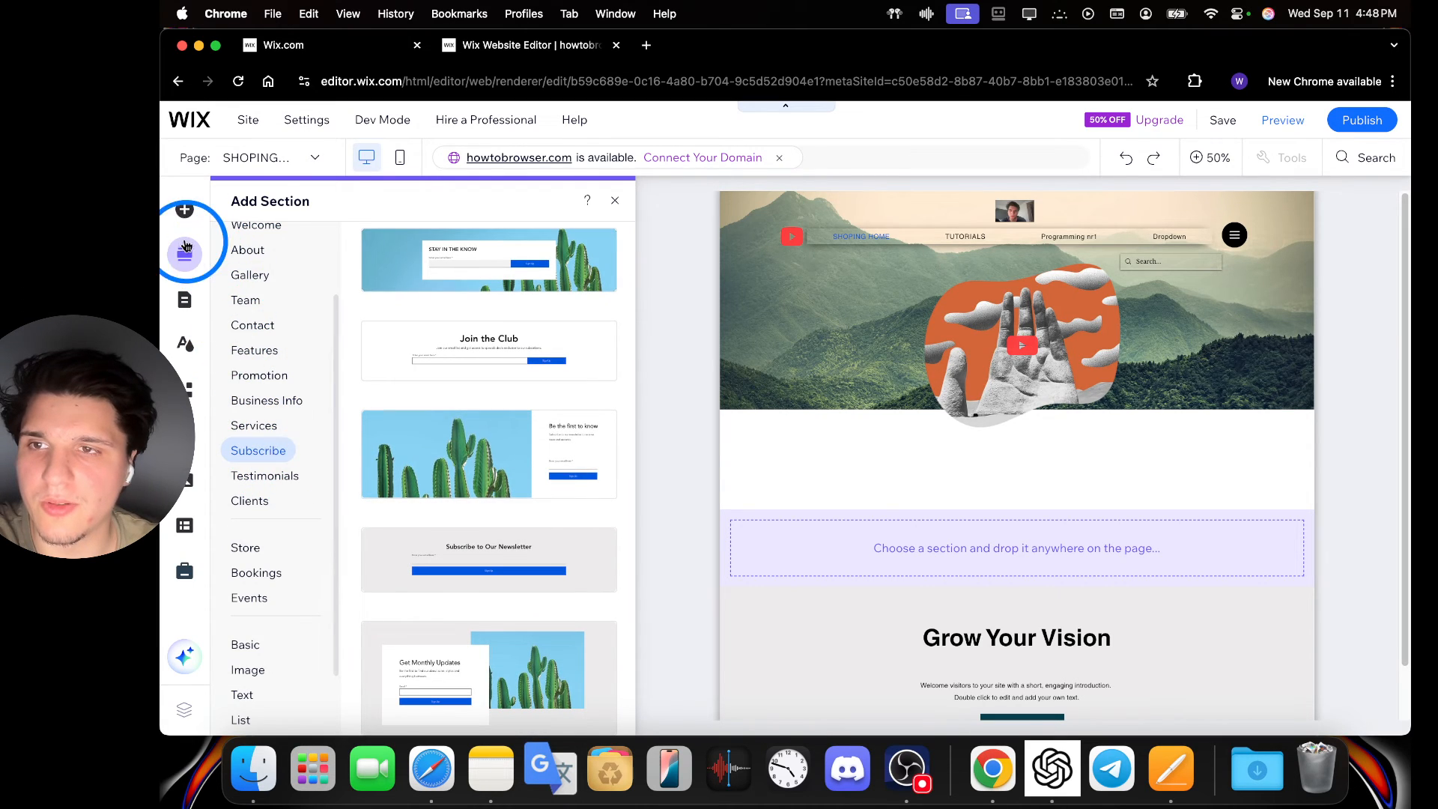
Add the orange HELLO text mask from the Decorative elements to the Gallery section, partly overlapping the hand video.
left_click(184, 209)
left_click(251, 324)
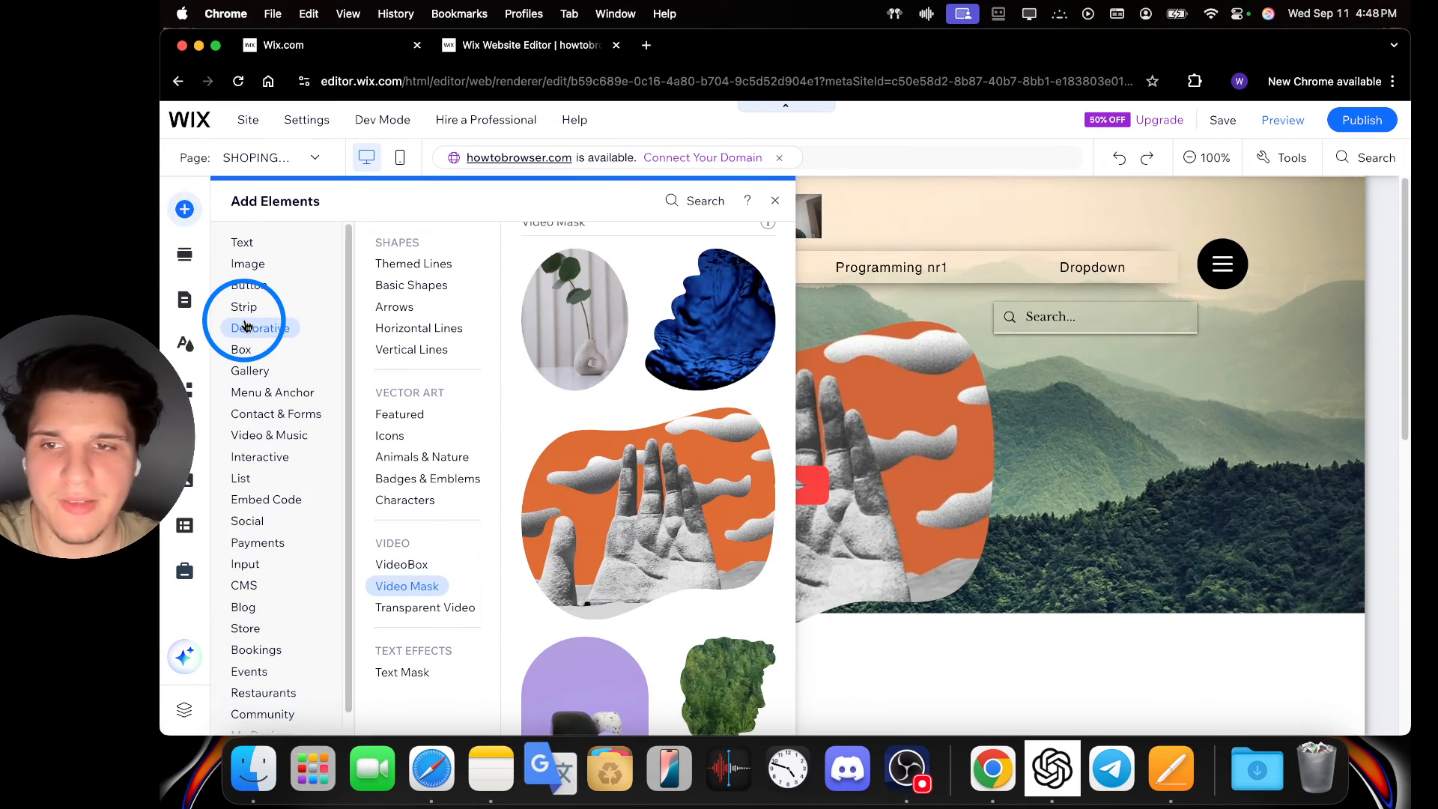
left_click(389, 411)
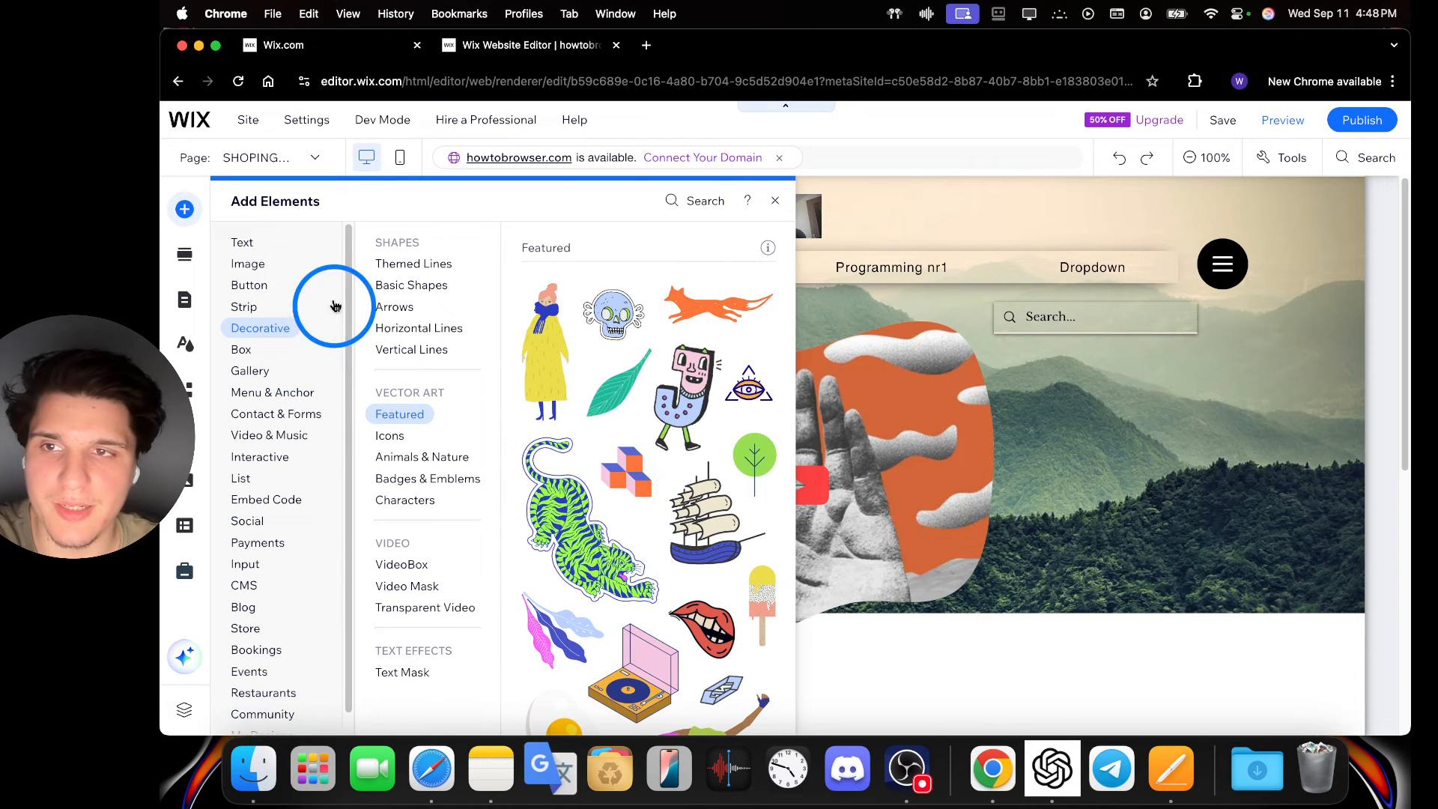
left_click(391, 604)
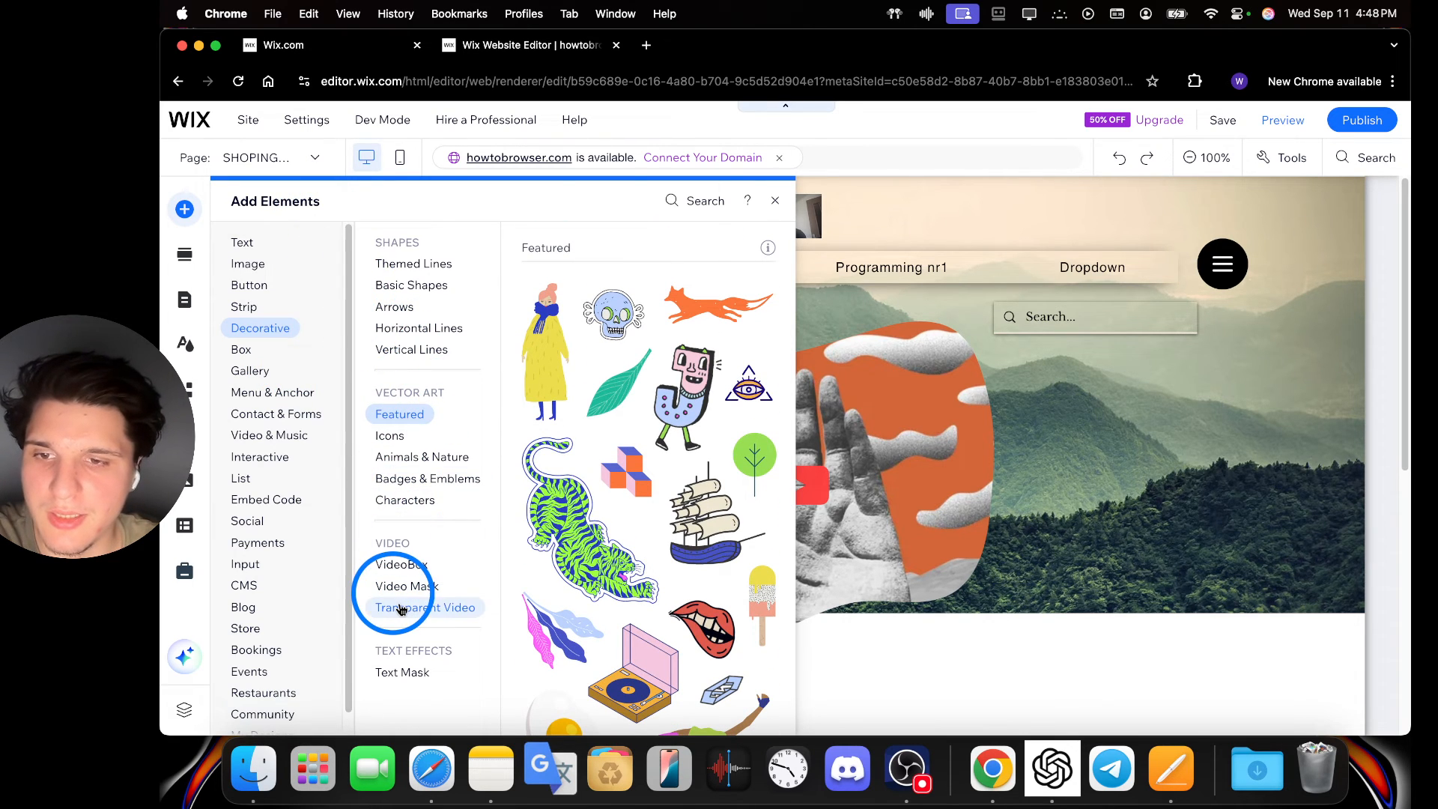
scroll(611, 483, "down", 4)
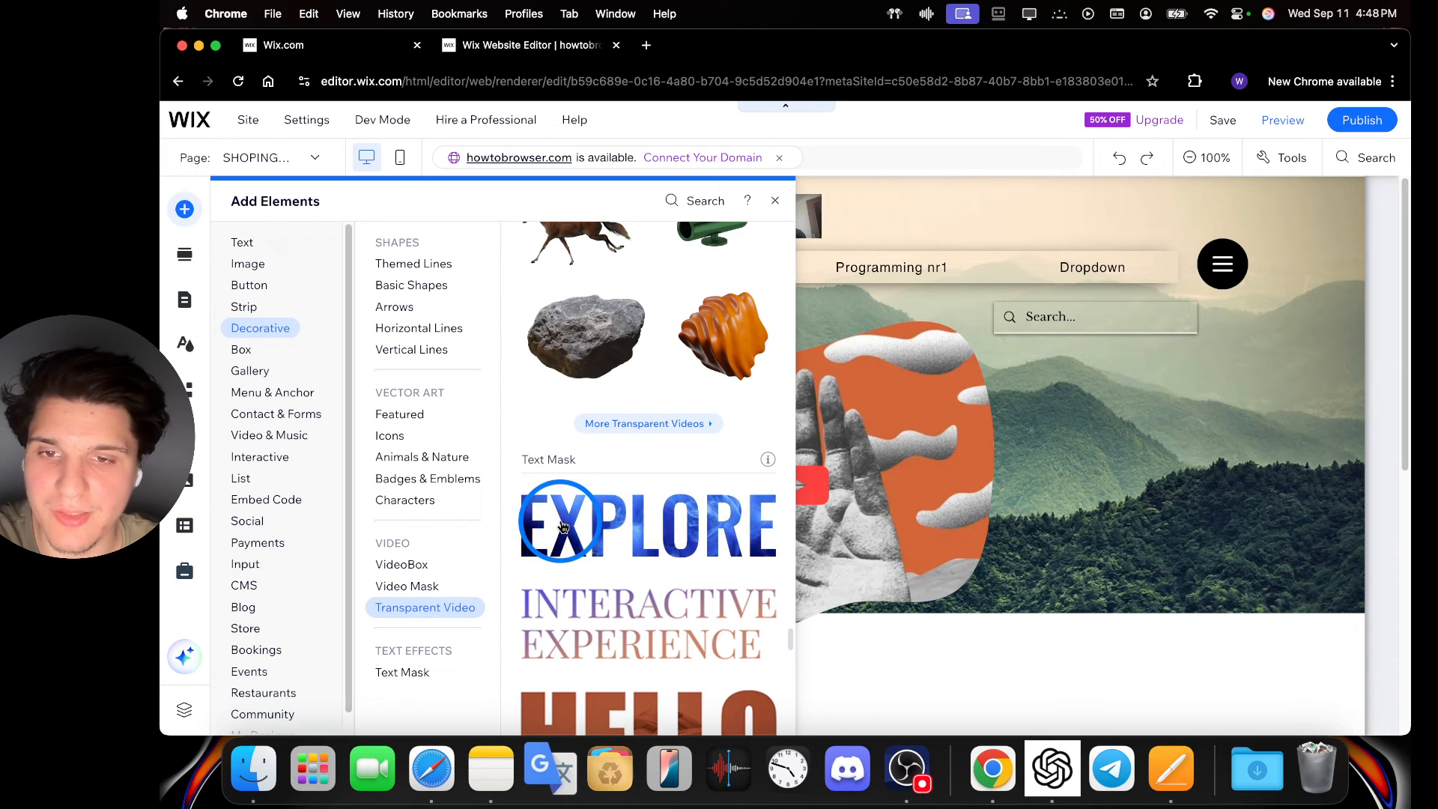
scroll(569, 599, "down", 2)
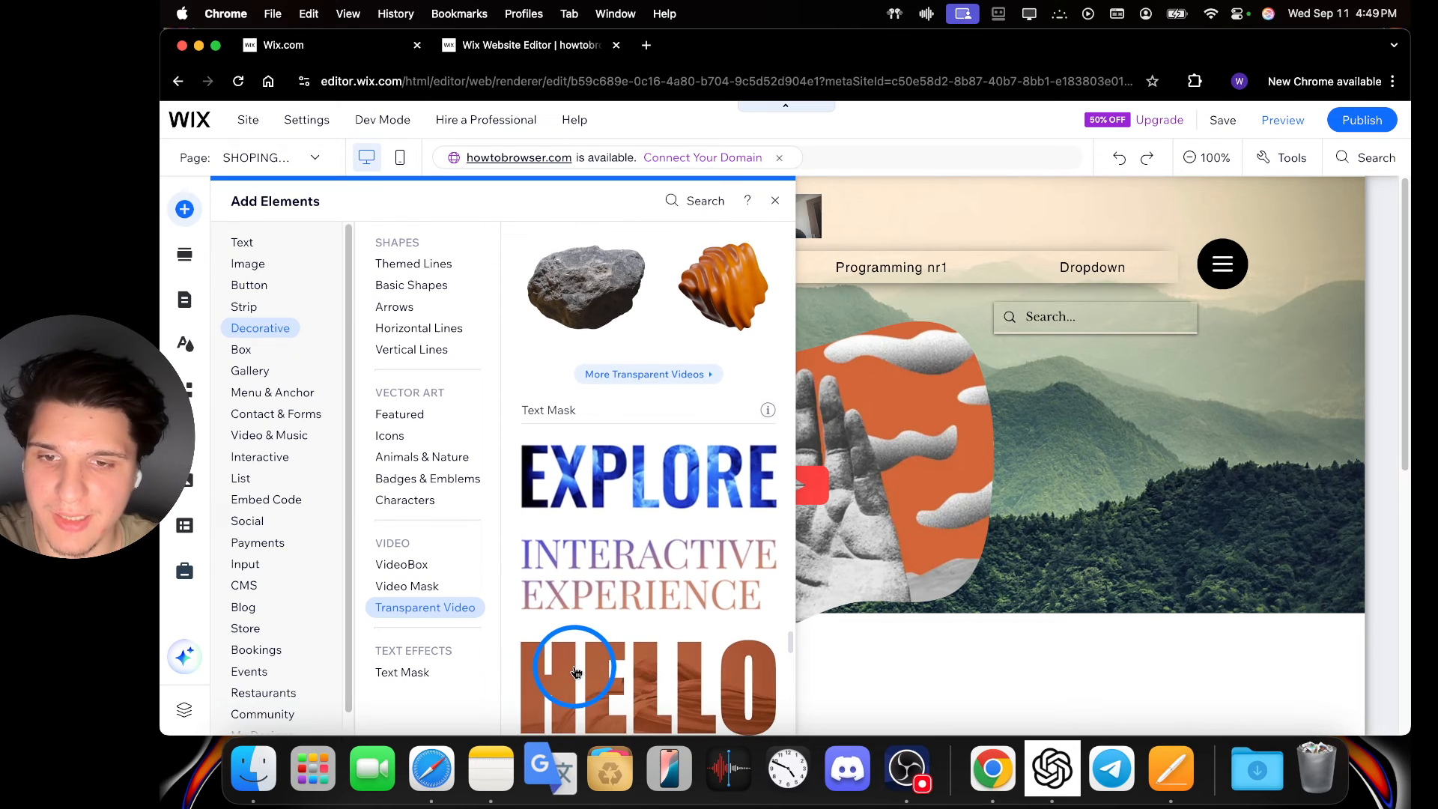
left_click_drag(571, 664, 536, 418)
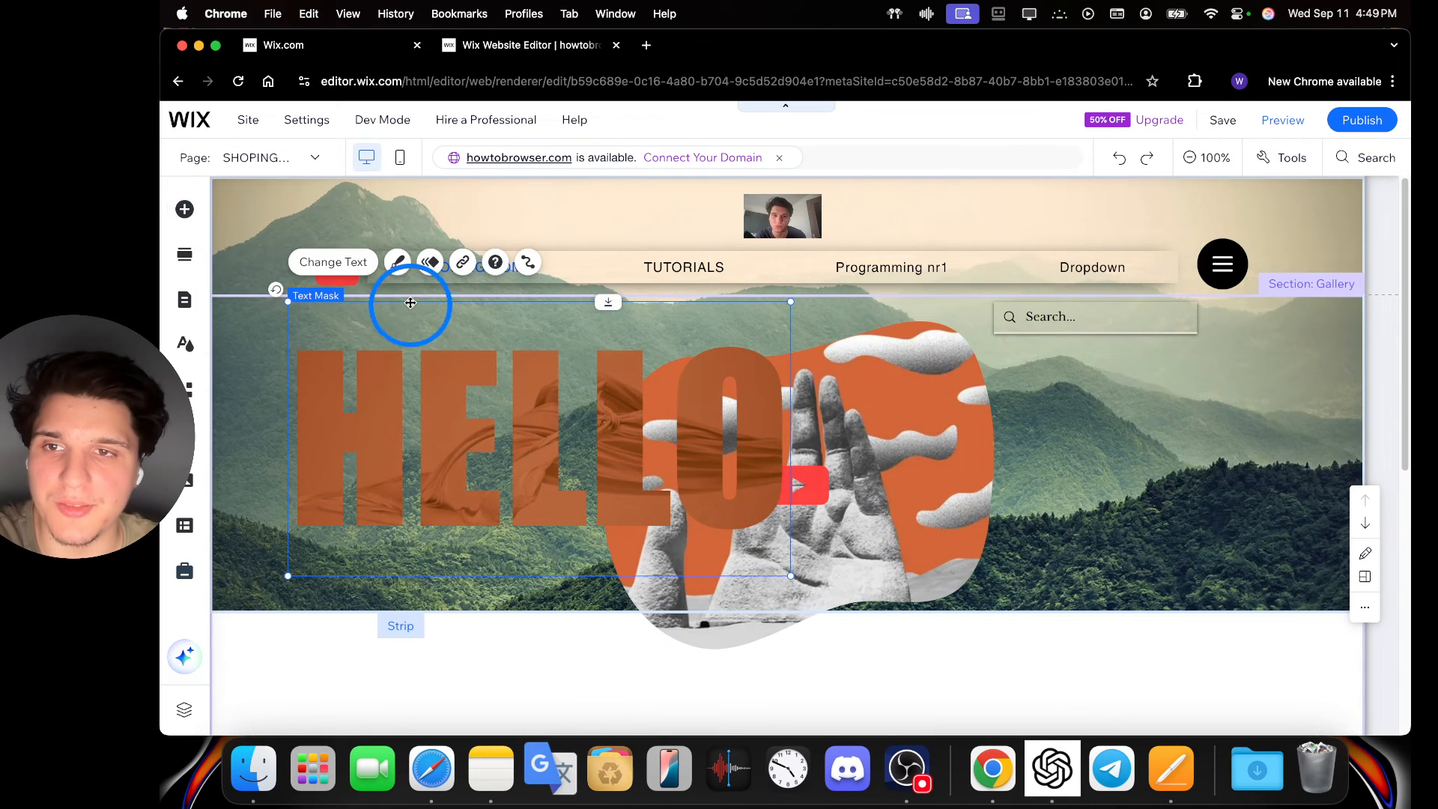
Add the round blue document icon button from the Text & Icon Buttons to the Gallery section.
left_click(184, 209)
left_click(258, 285)
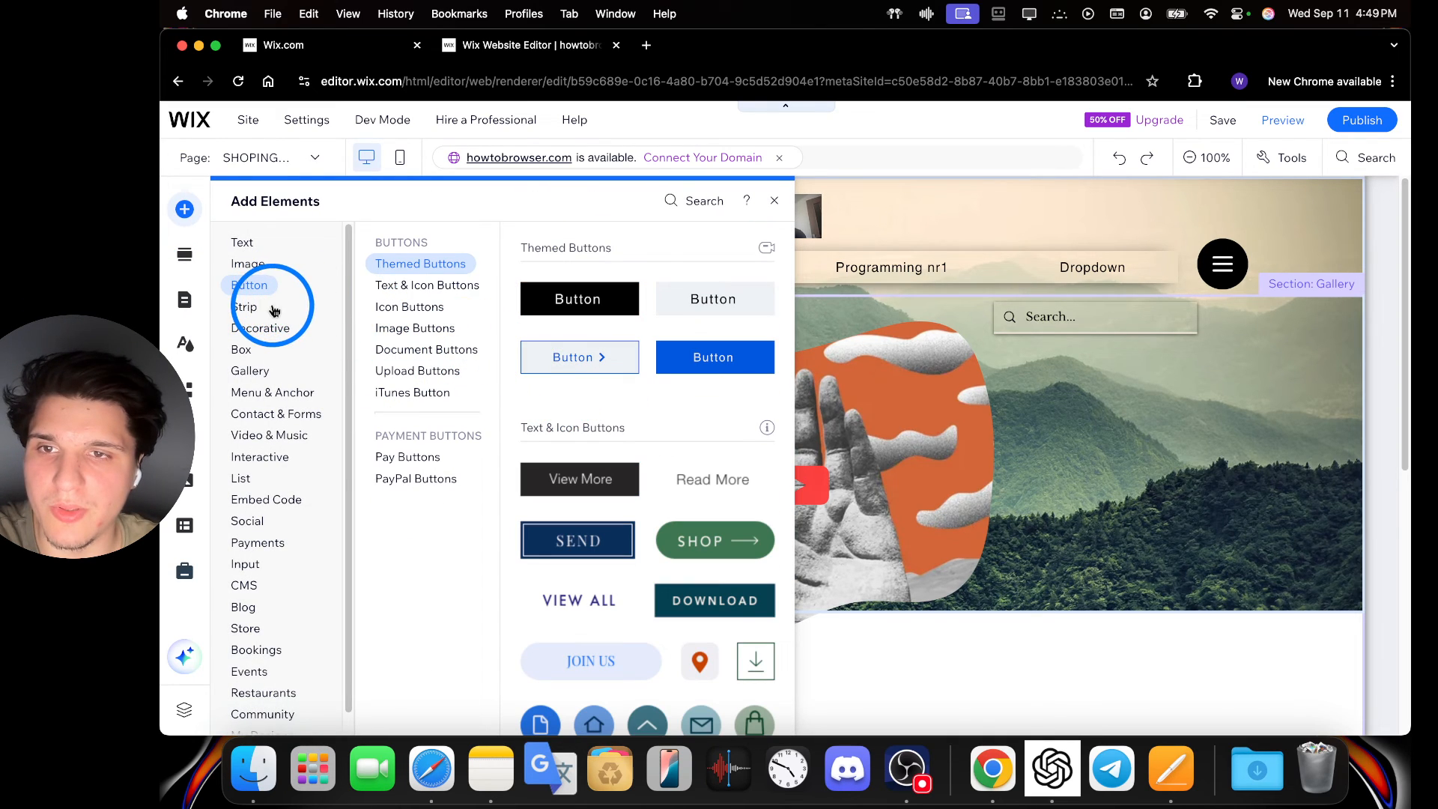
left_click(416, 287)
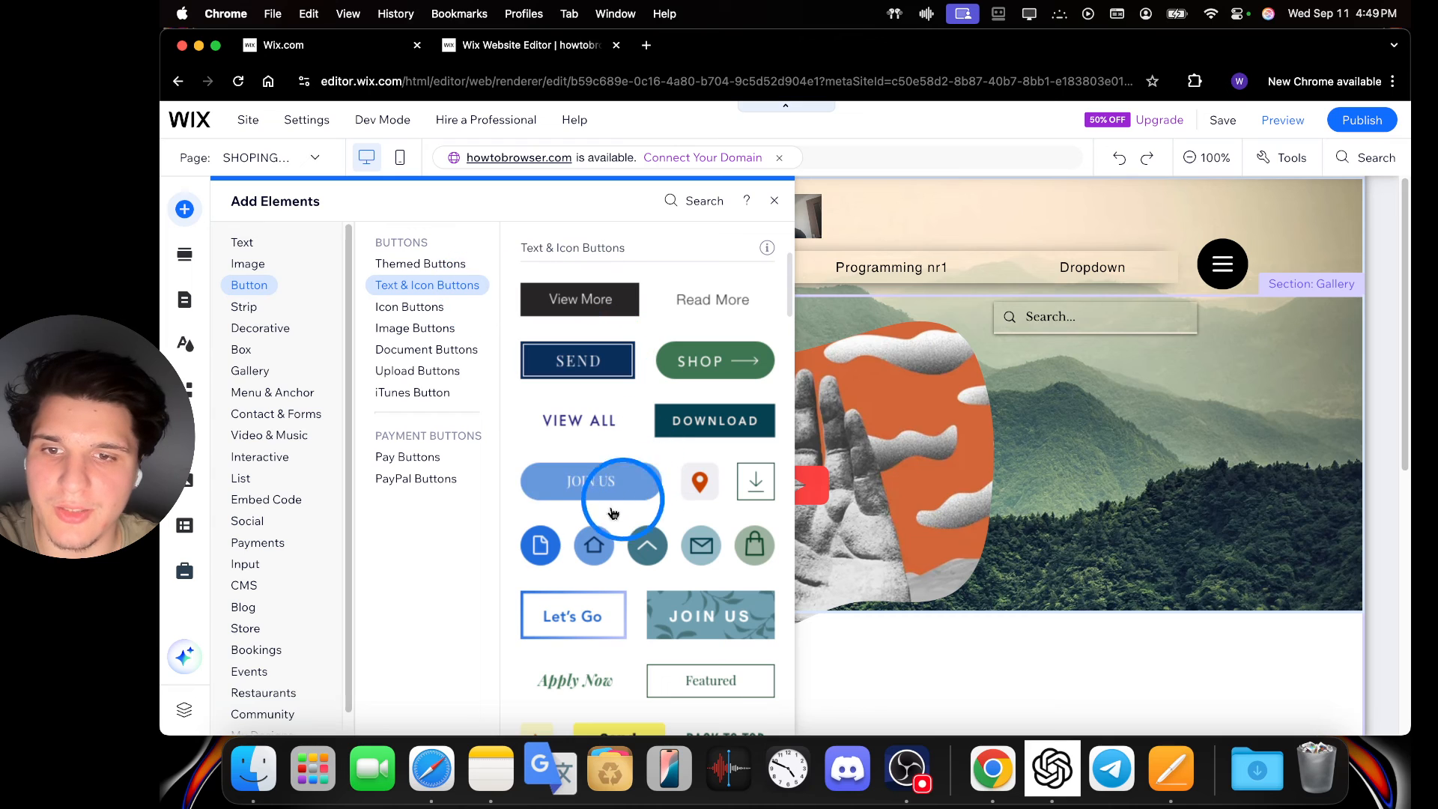
left_click(540, 545)
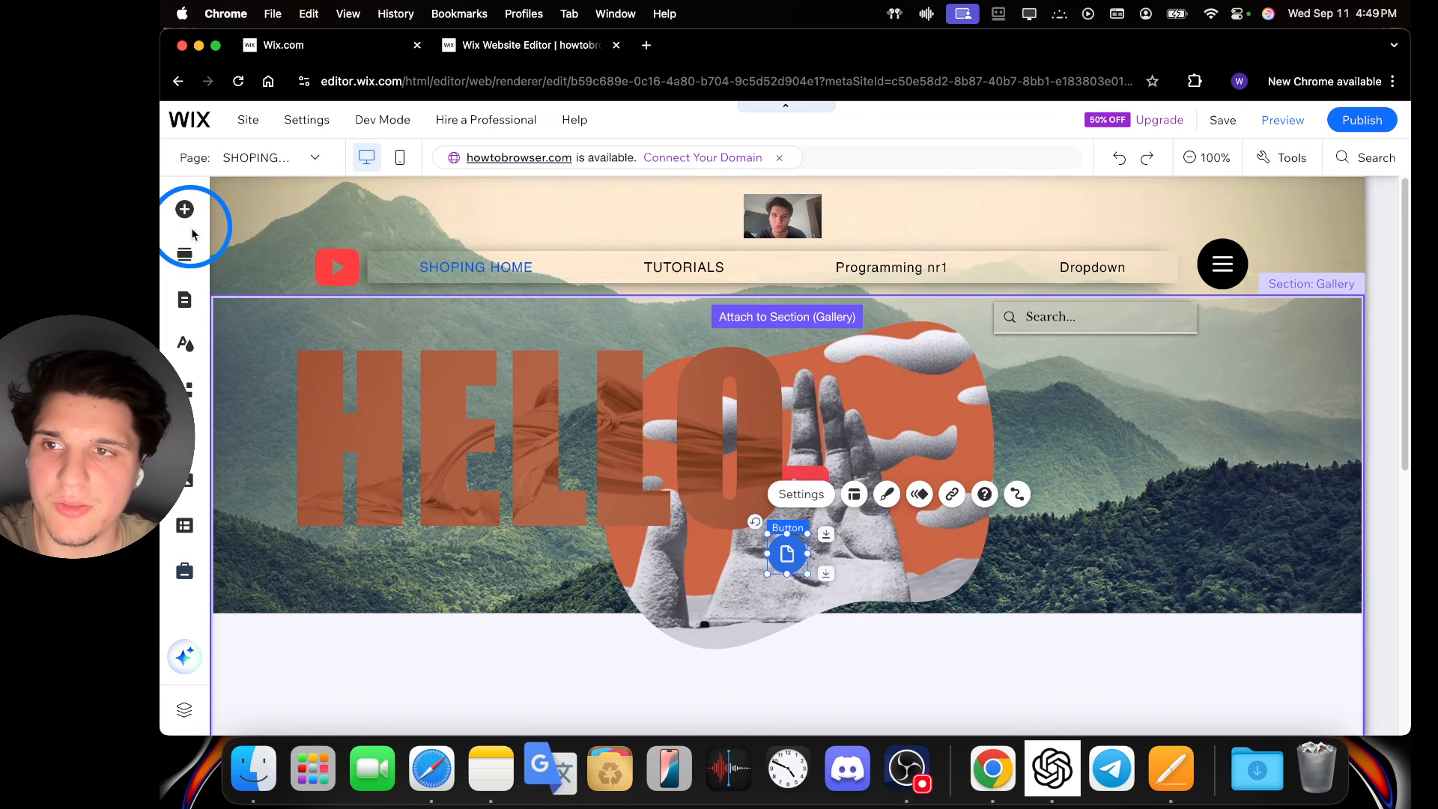
Search the editor for "social media", add the coloured square-icon Social Bar and place it right of the hand video, below the search box.
left_click(188, 217)
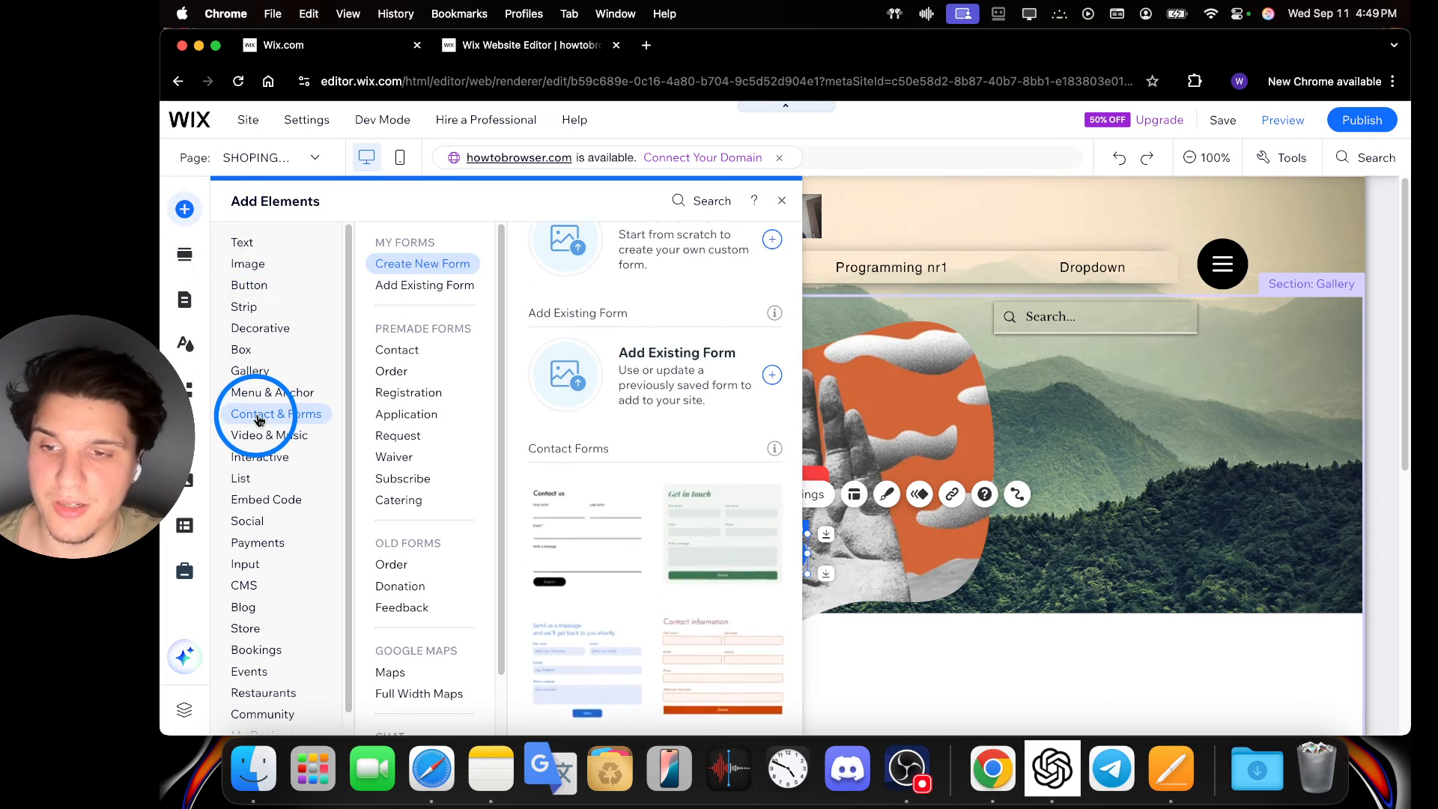
scroll(263, 420, "down", 1)
left_click(1357, 159)
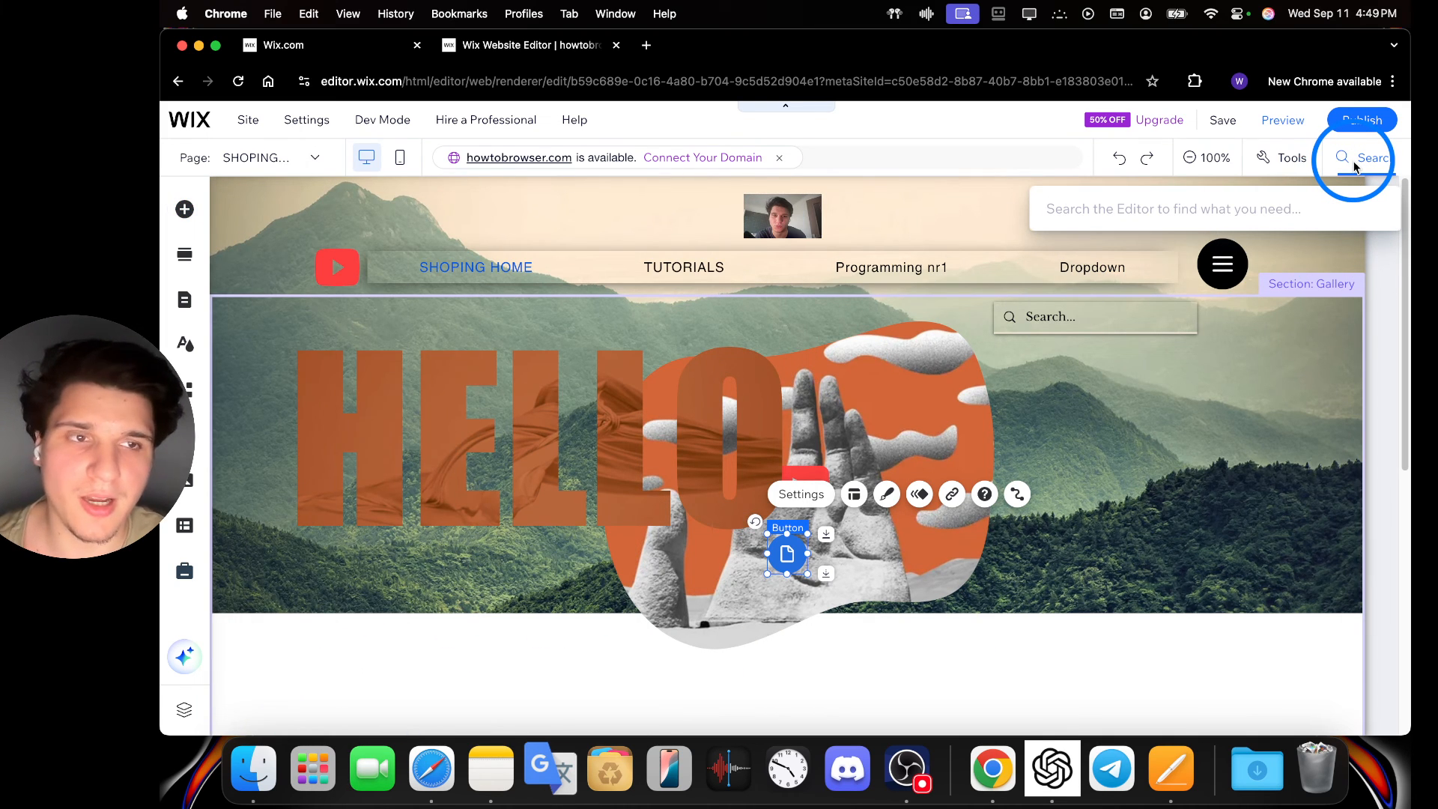
type("social media")
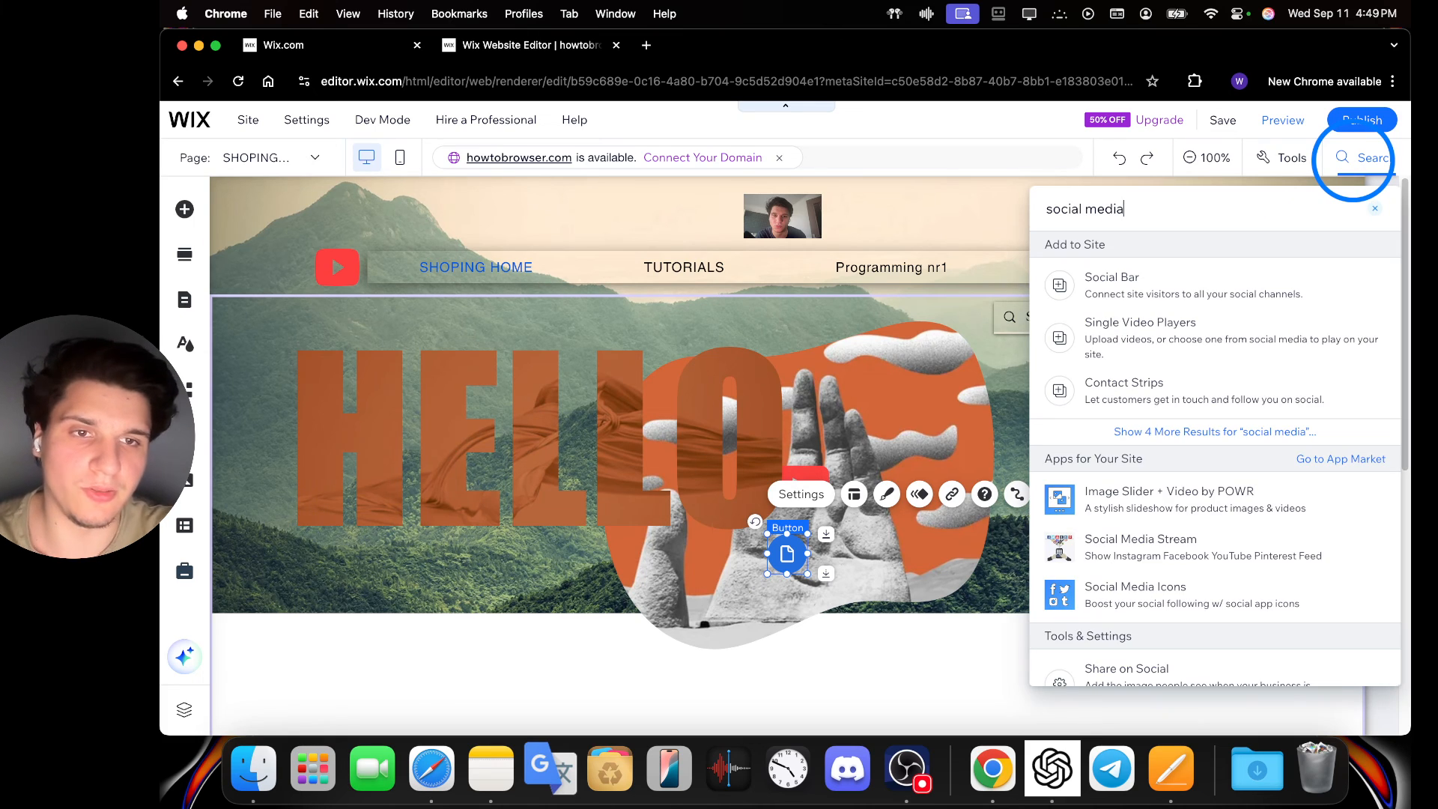
left_click(1153, 274)
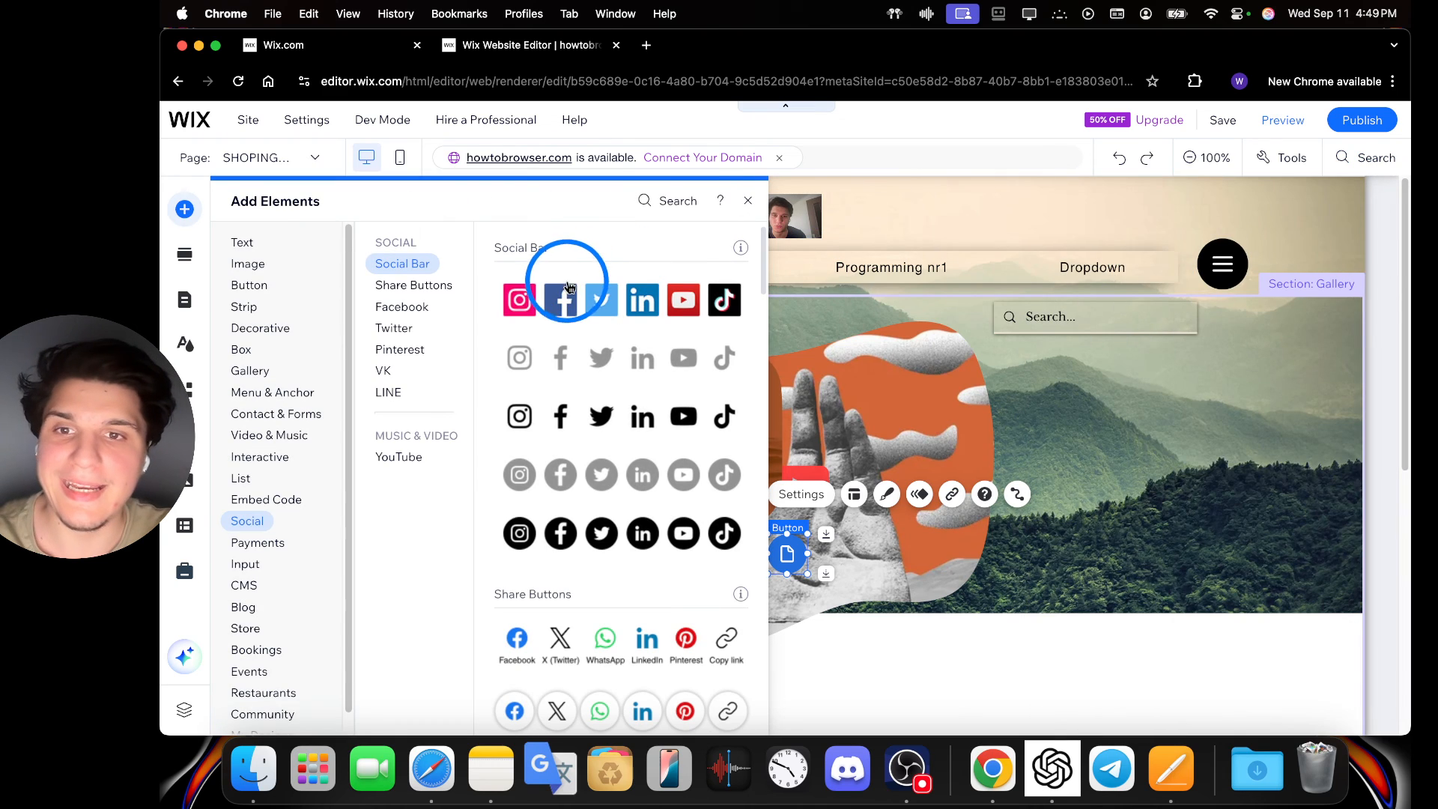
left_click(527, 303)
left_click_drag(779, 555, 1118, 415)
Remove the Instagram, Facebook, Twitter, LinkedIn and TikTok icons from the Social Bar, keeping only YouTube, and move the bar farther right of the video.
left_click(1070, 373)
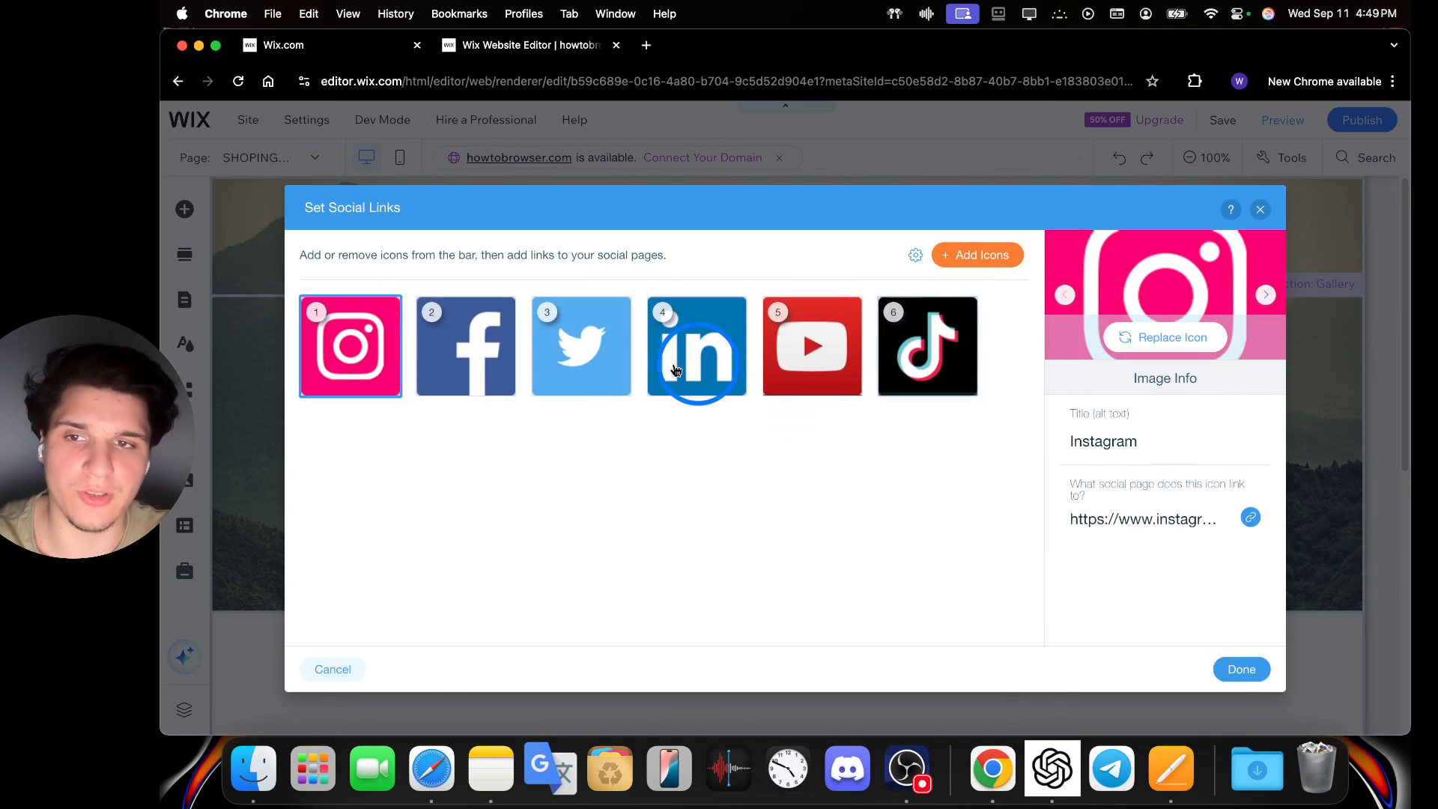
left_click(483, 374)
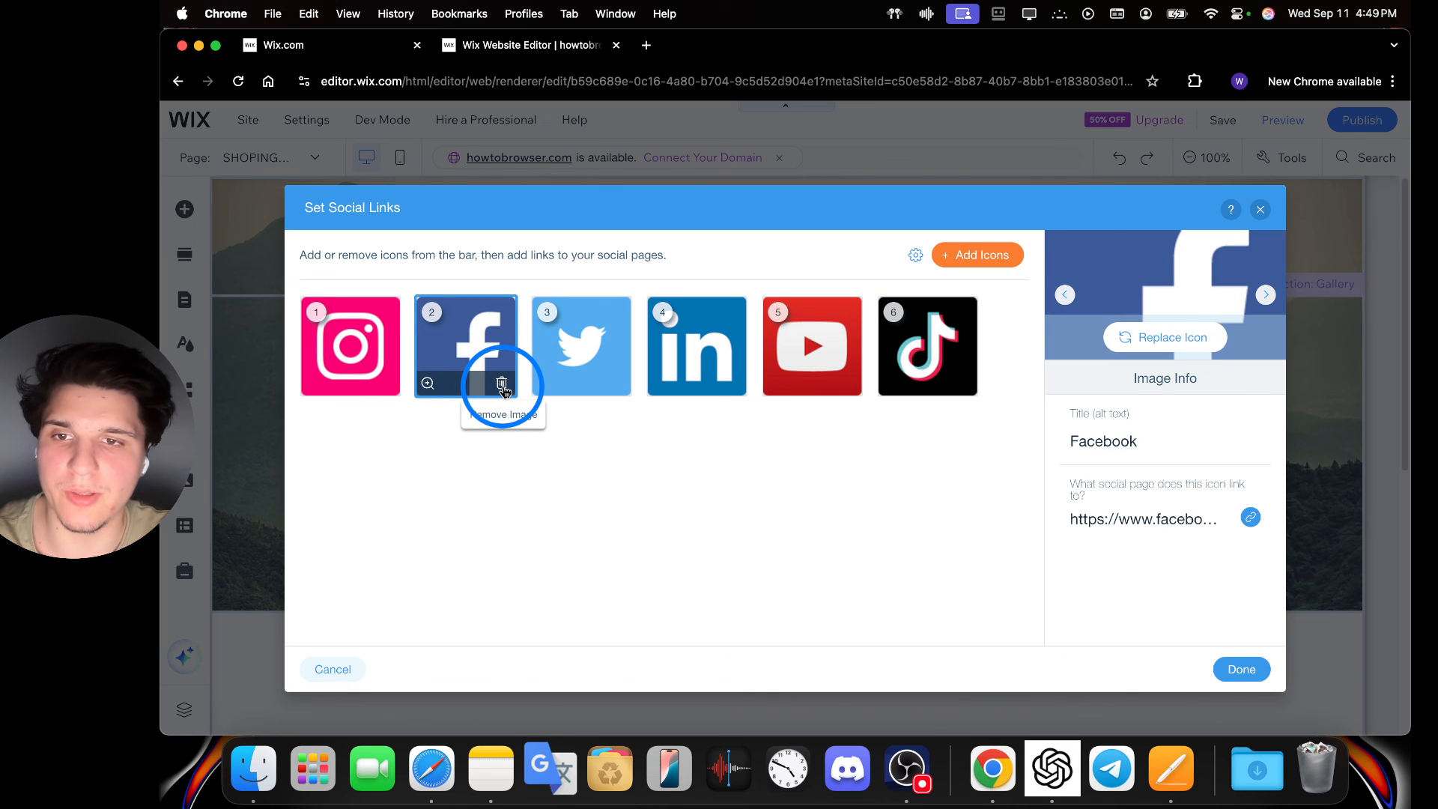
left_click(501, 383)
left_click(501, 383)
left_click(502, 384)
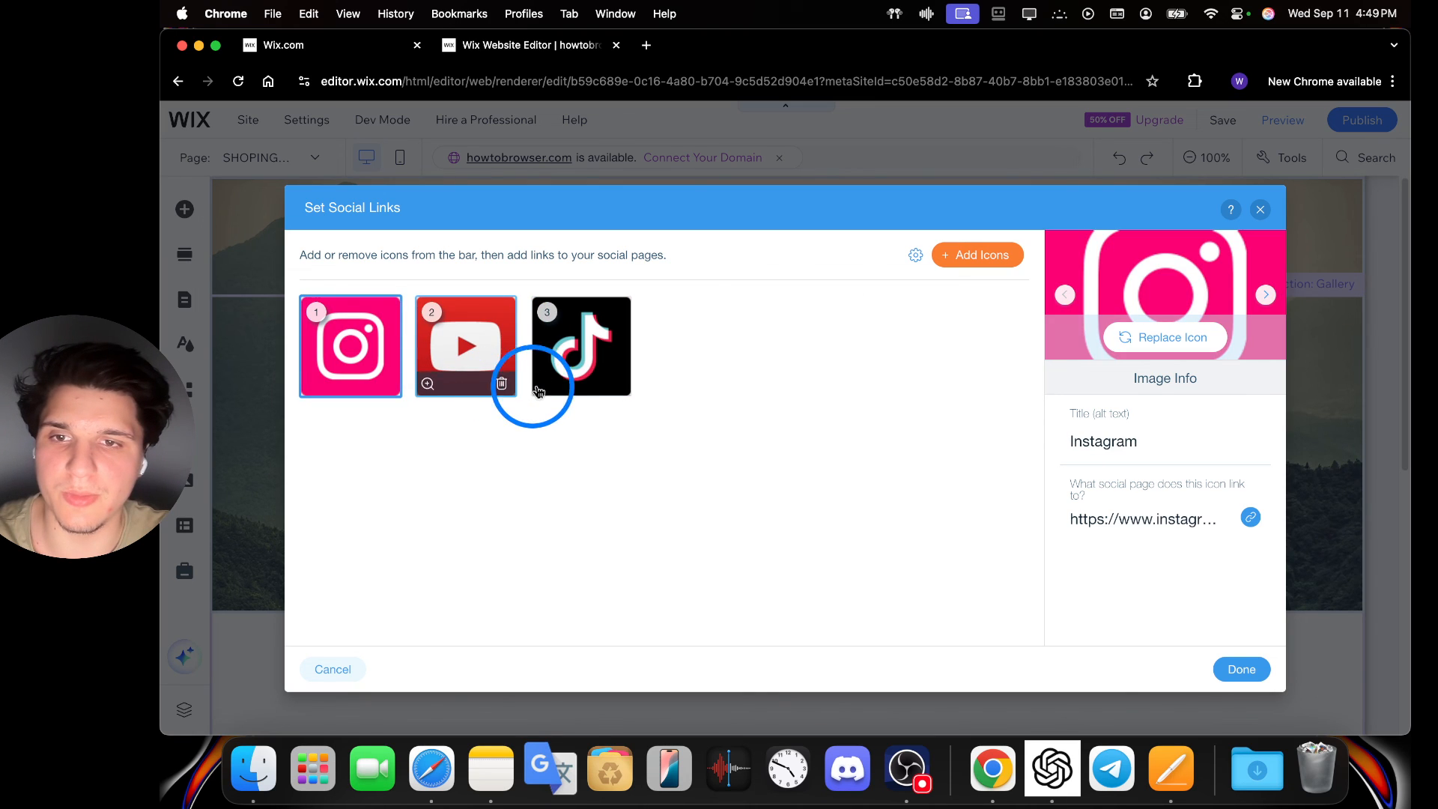
left_click(617, 383)
left_click(387, 383)
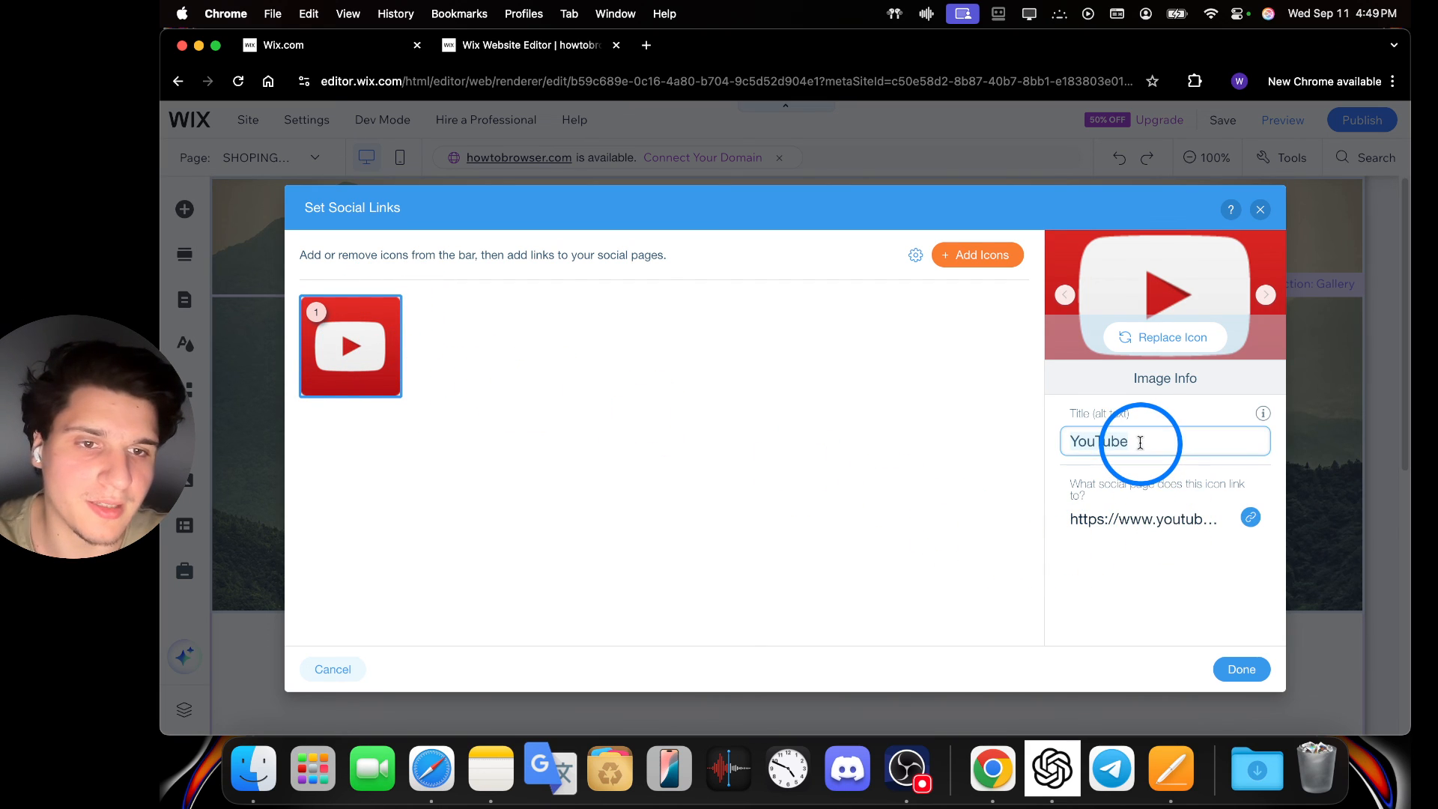
left_click(1257, 671)
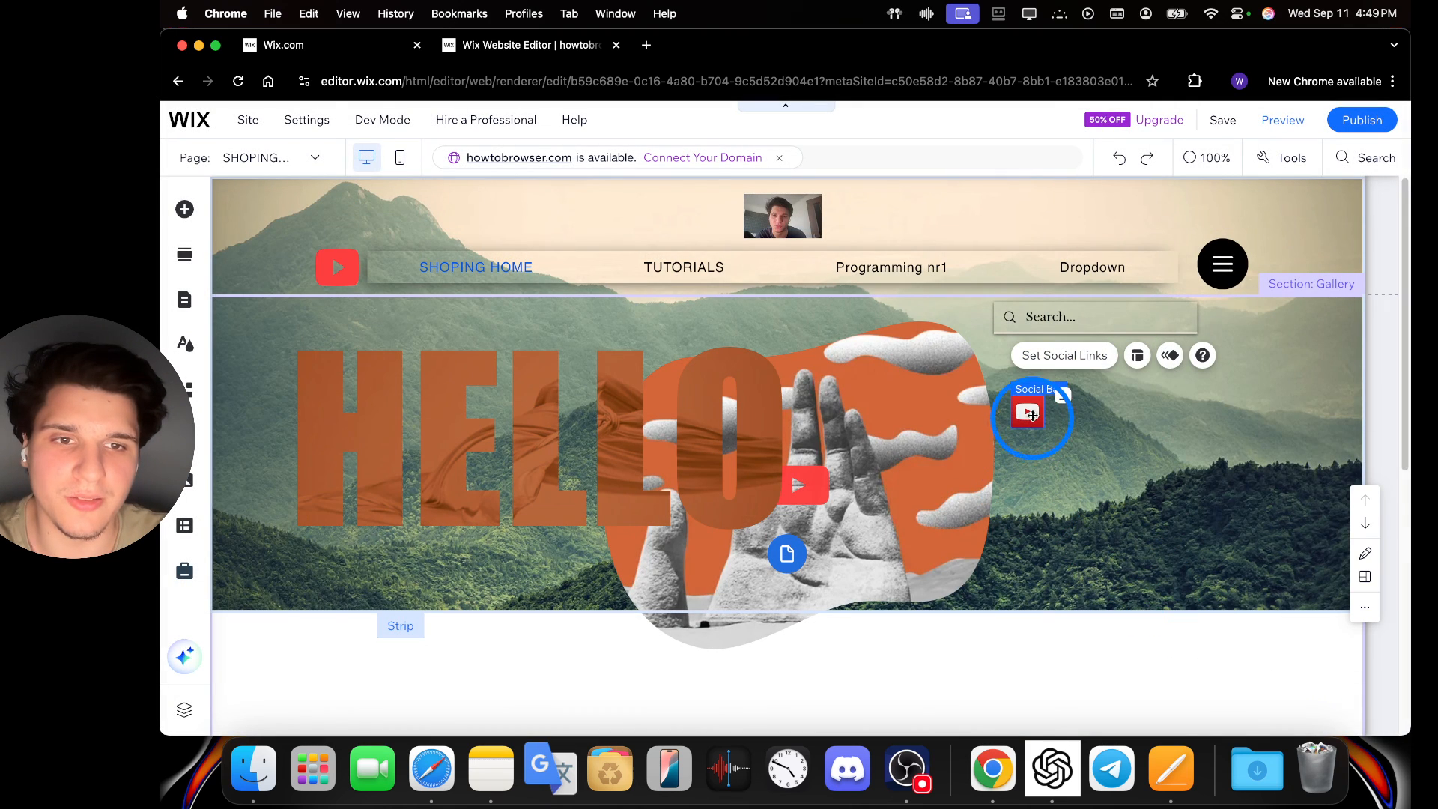
left_click_drag(1032, 416, 1145, 450)
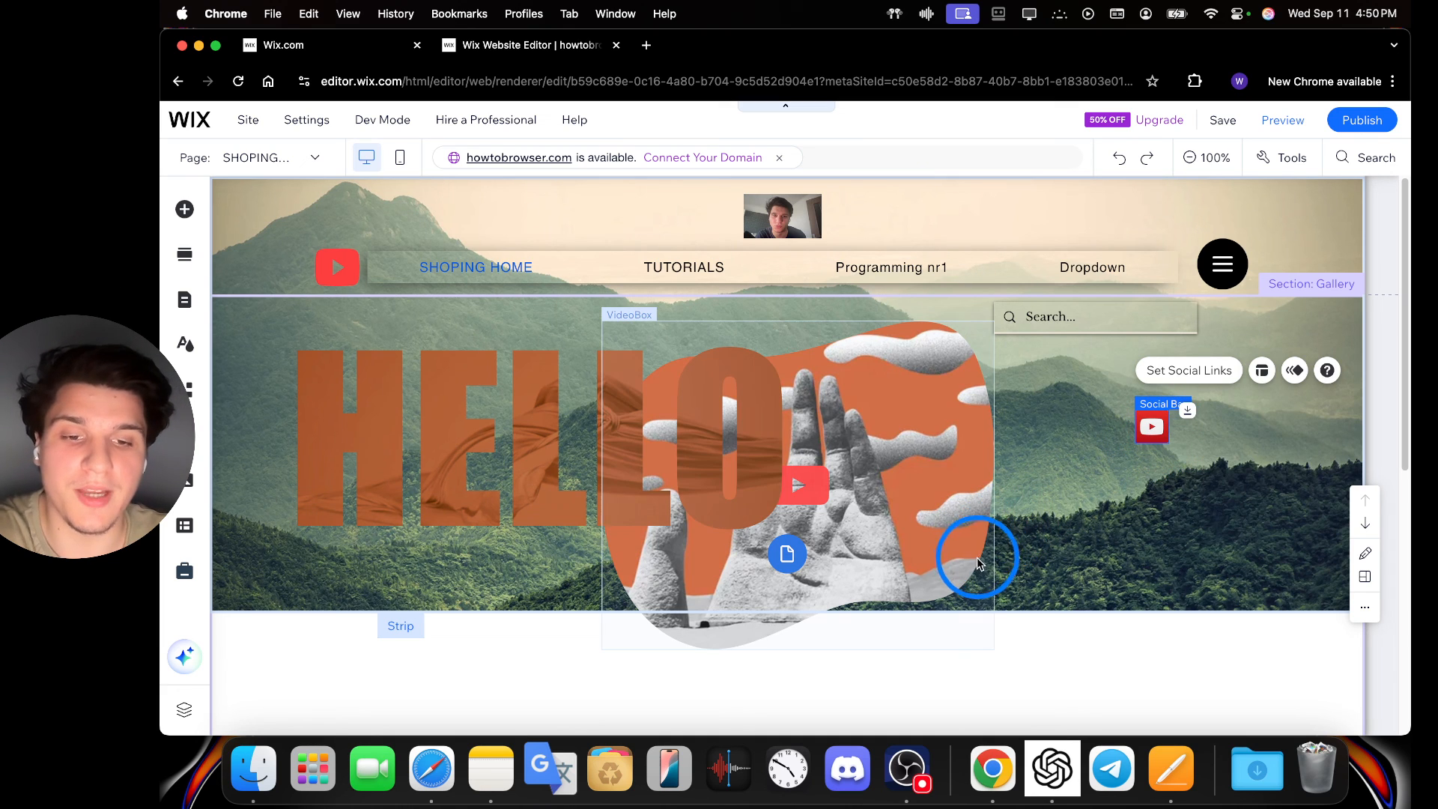
left_click(909, 758)
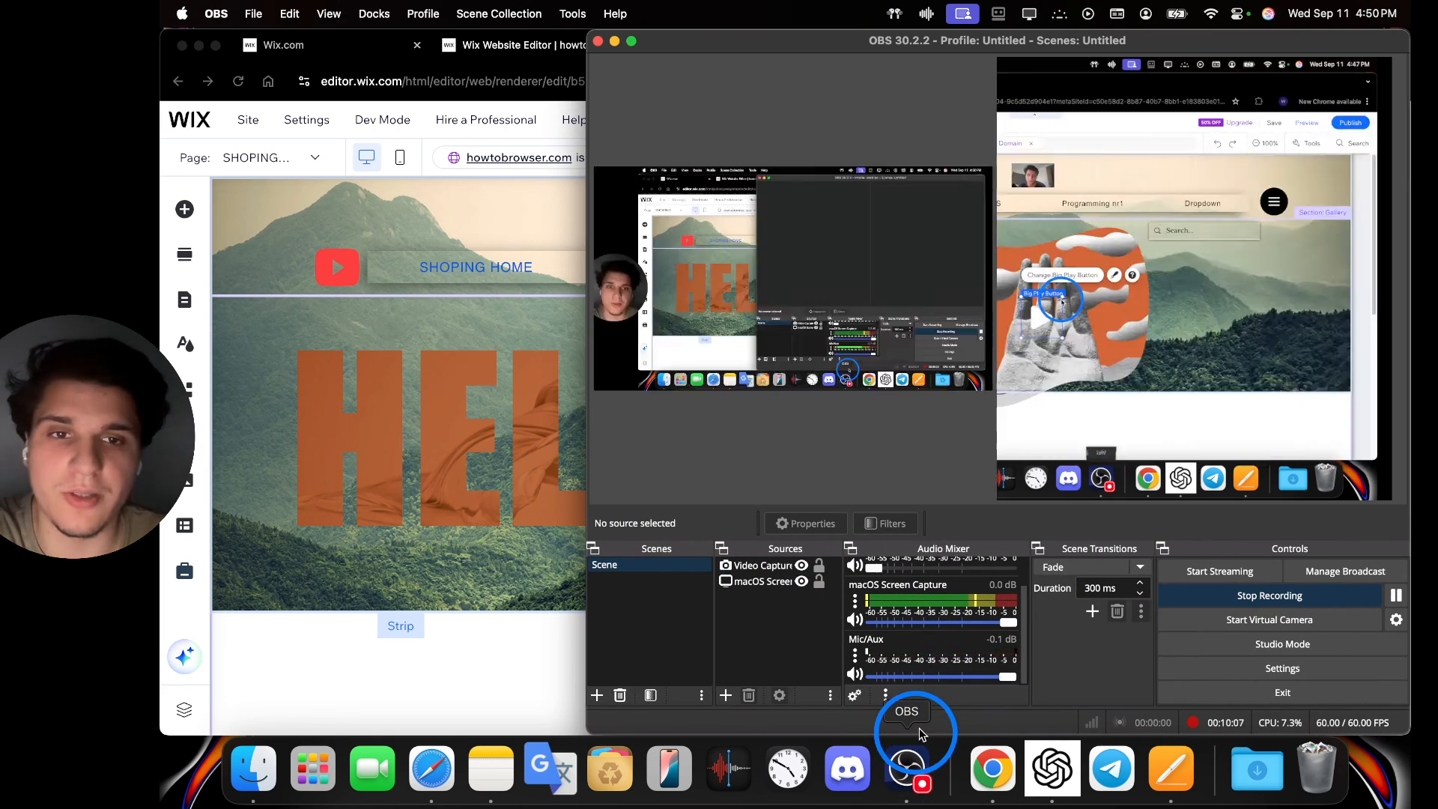